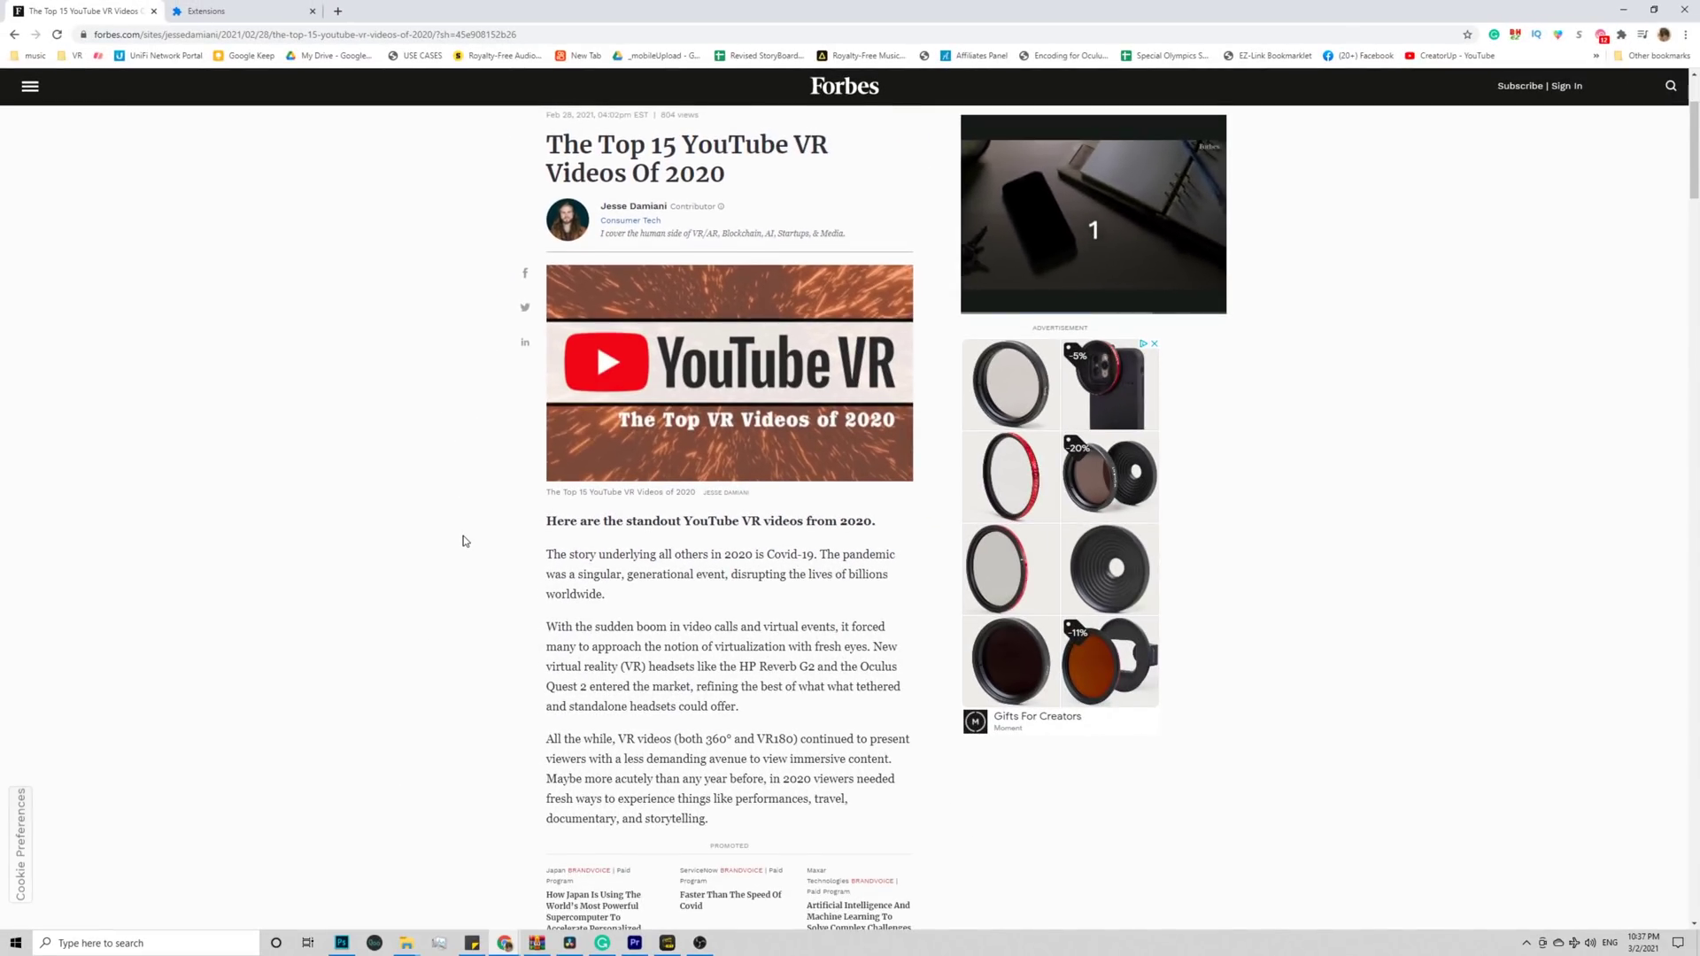
Scroll down the Forbes article on top YouTube VR videos.
scroll(367, 819, "down", 20)
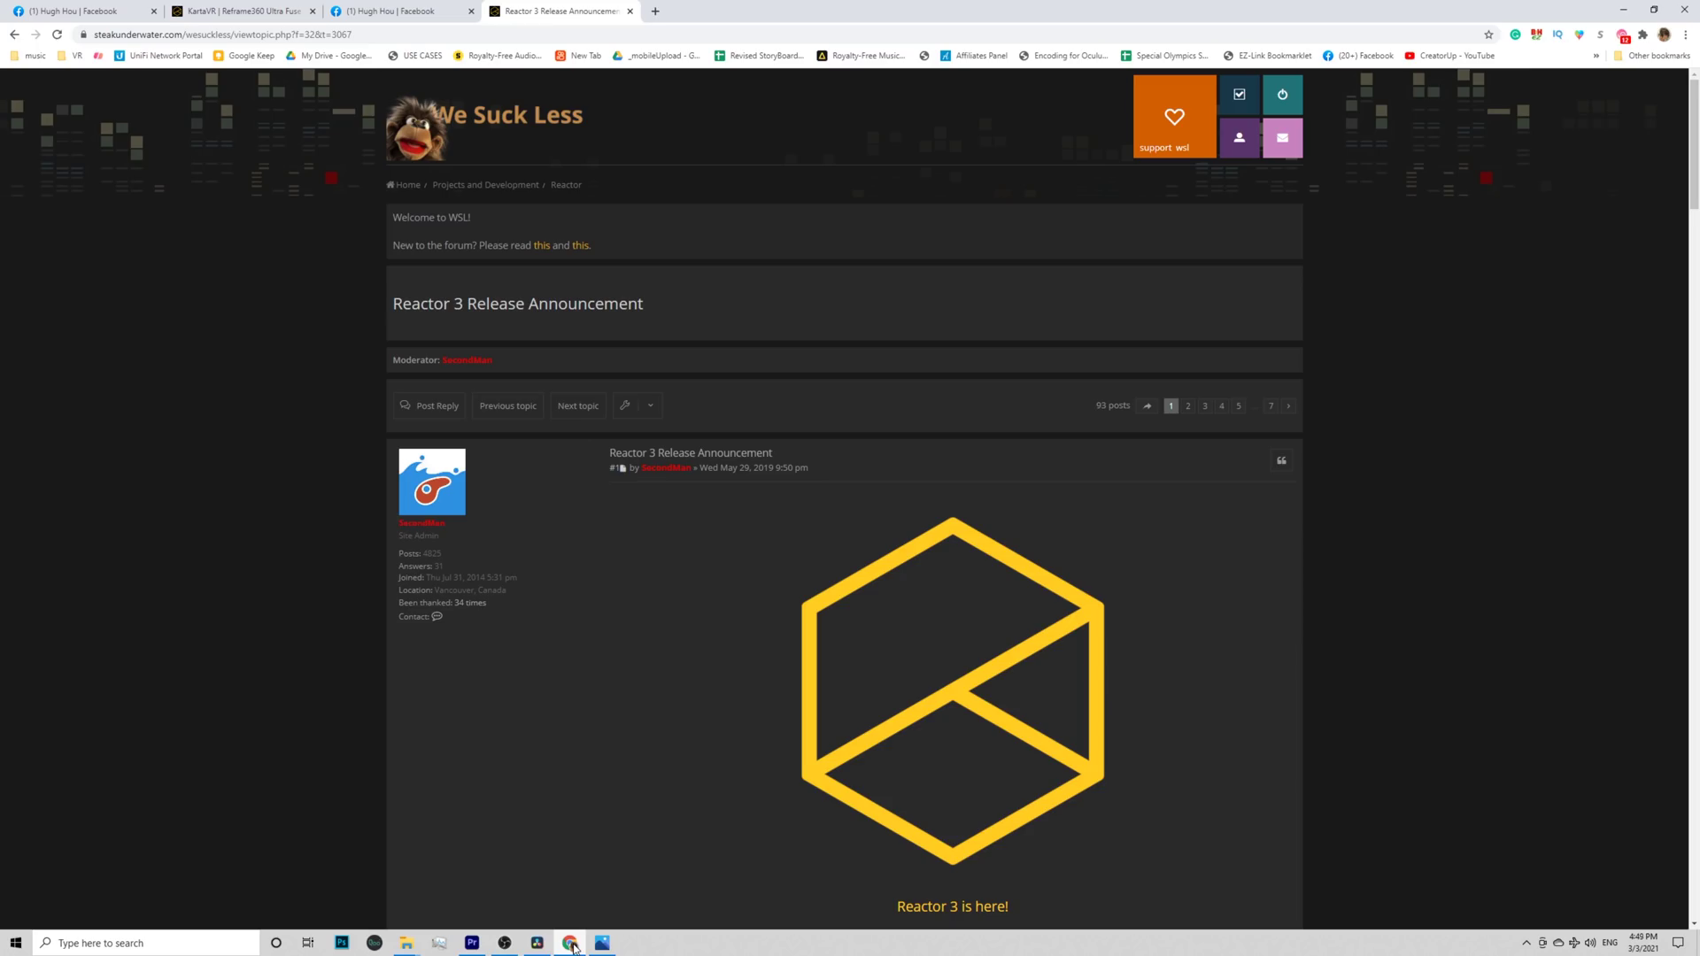
Scroll through the Reactor 3 Release Announcement post on the We Suck Less forum.
scroll(822, 661, "down", 10)
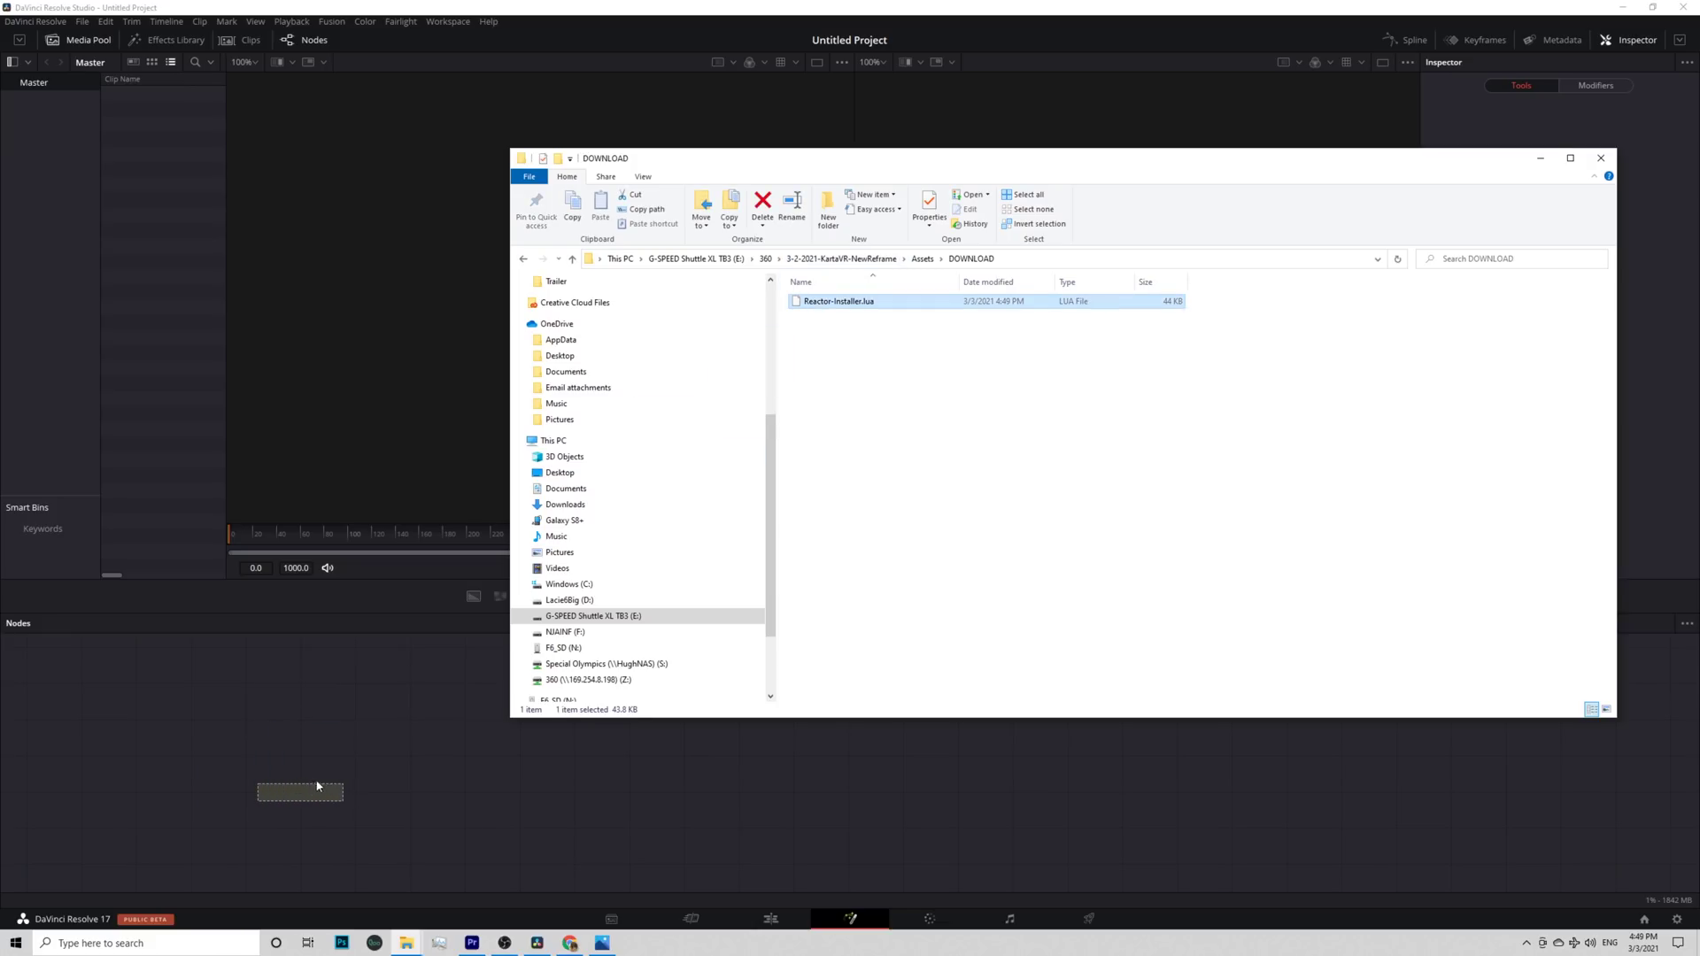
Minimize the Downloads window and install Reactor into DaVinci Resolve.
left_click(1544, 161)
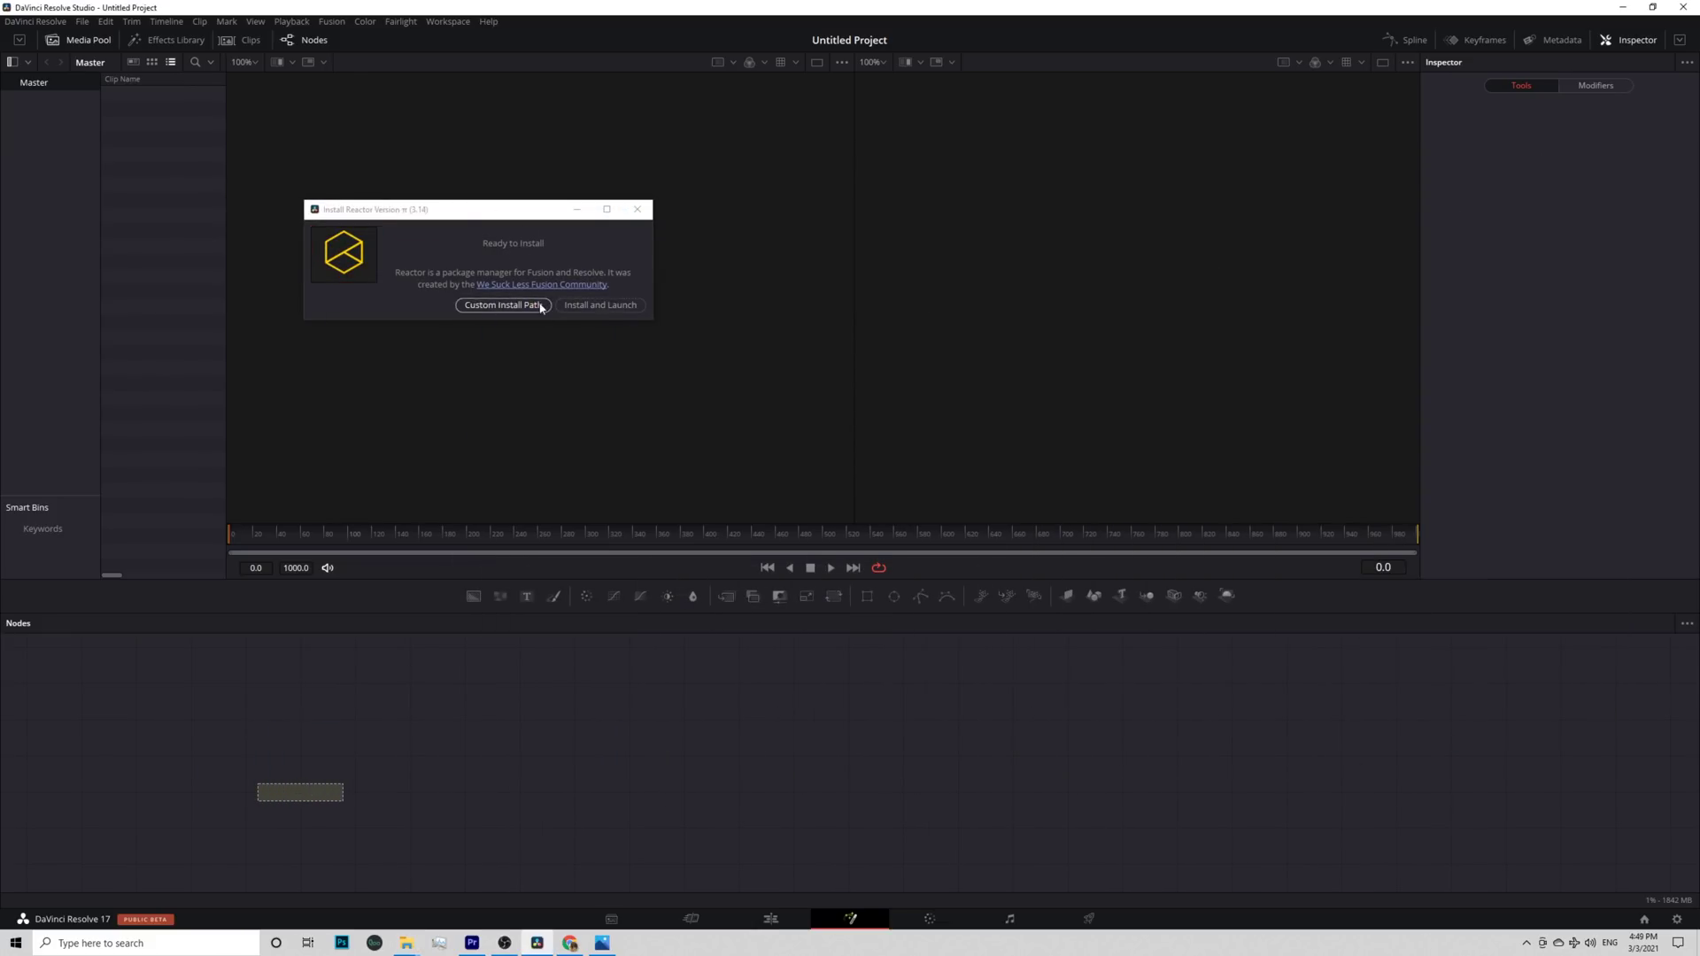
left_click(600, 305)
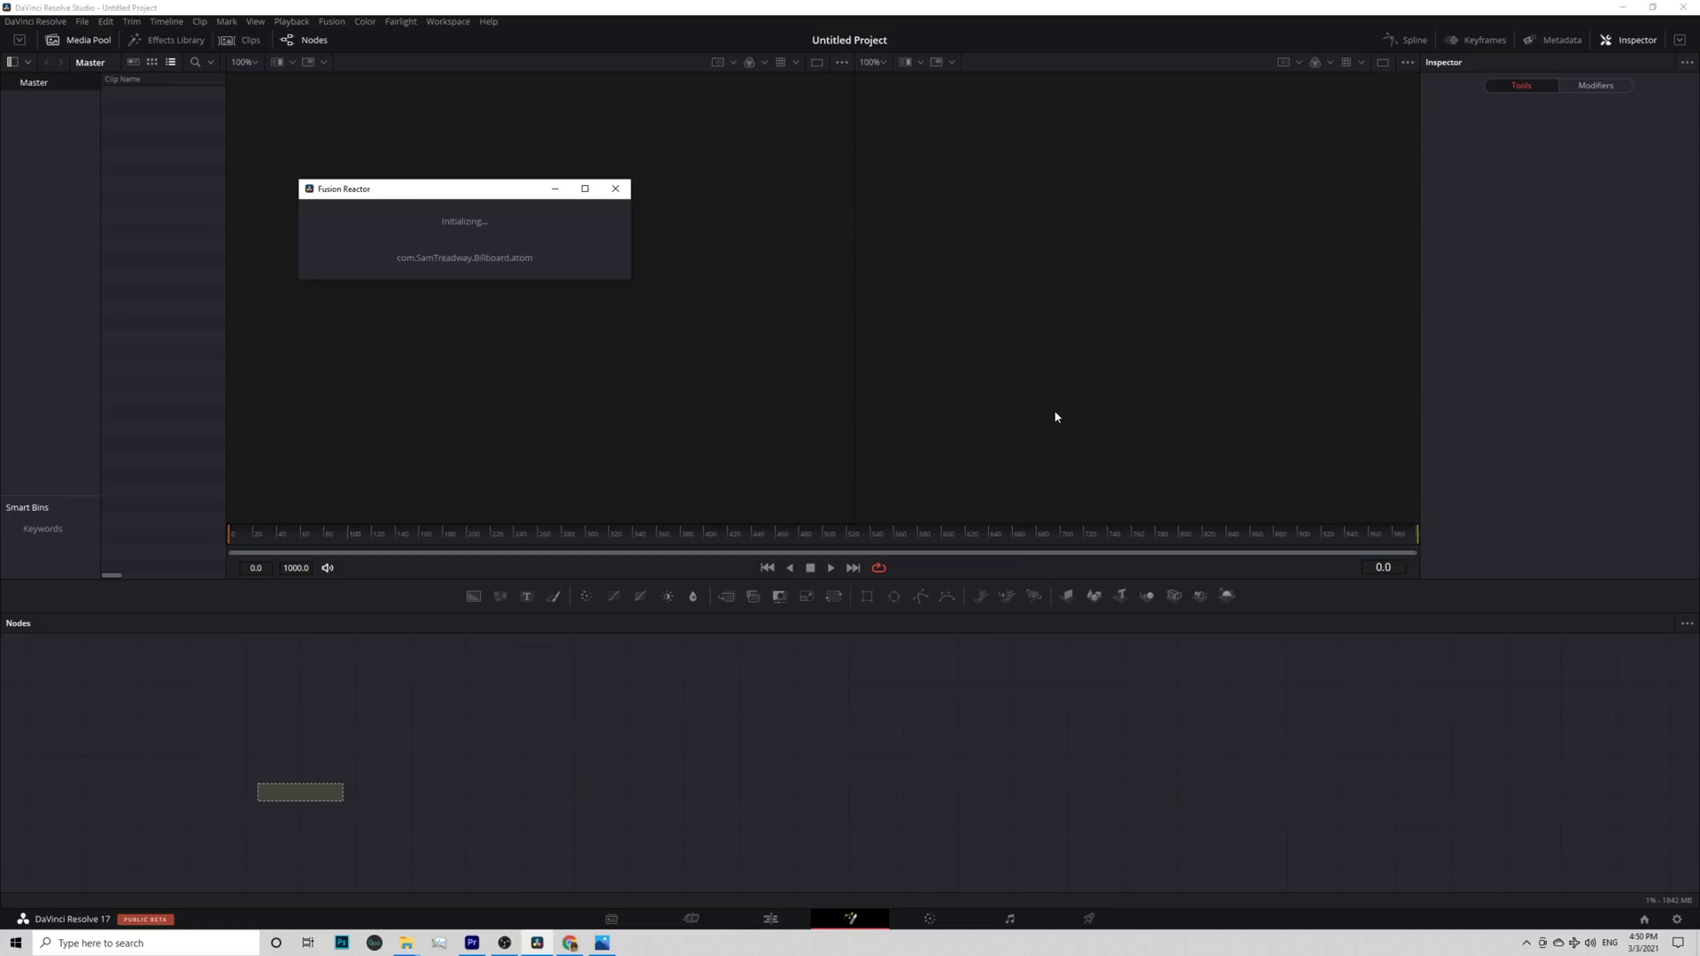
left_click(1055, 416)
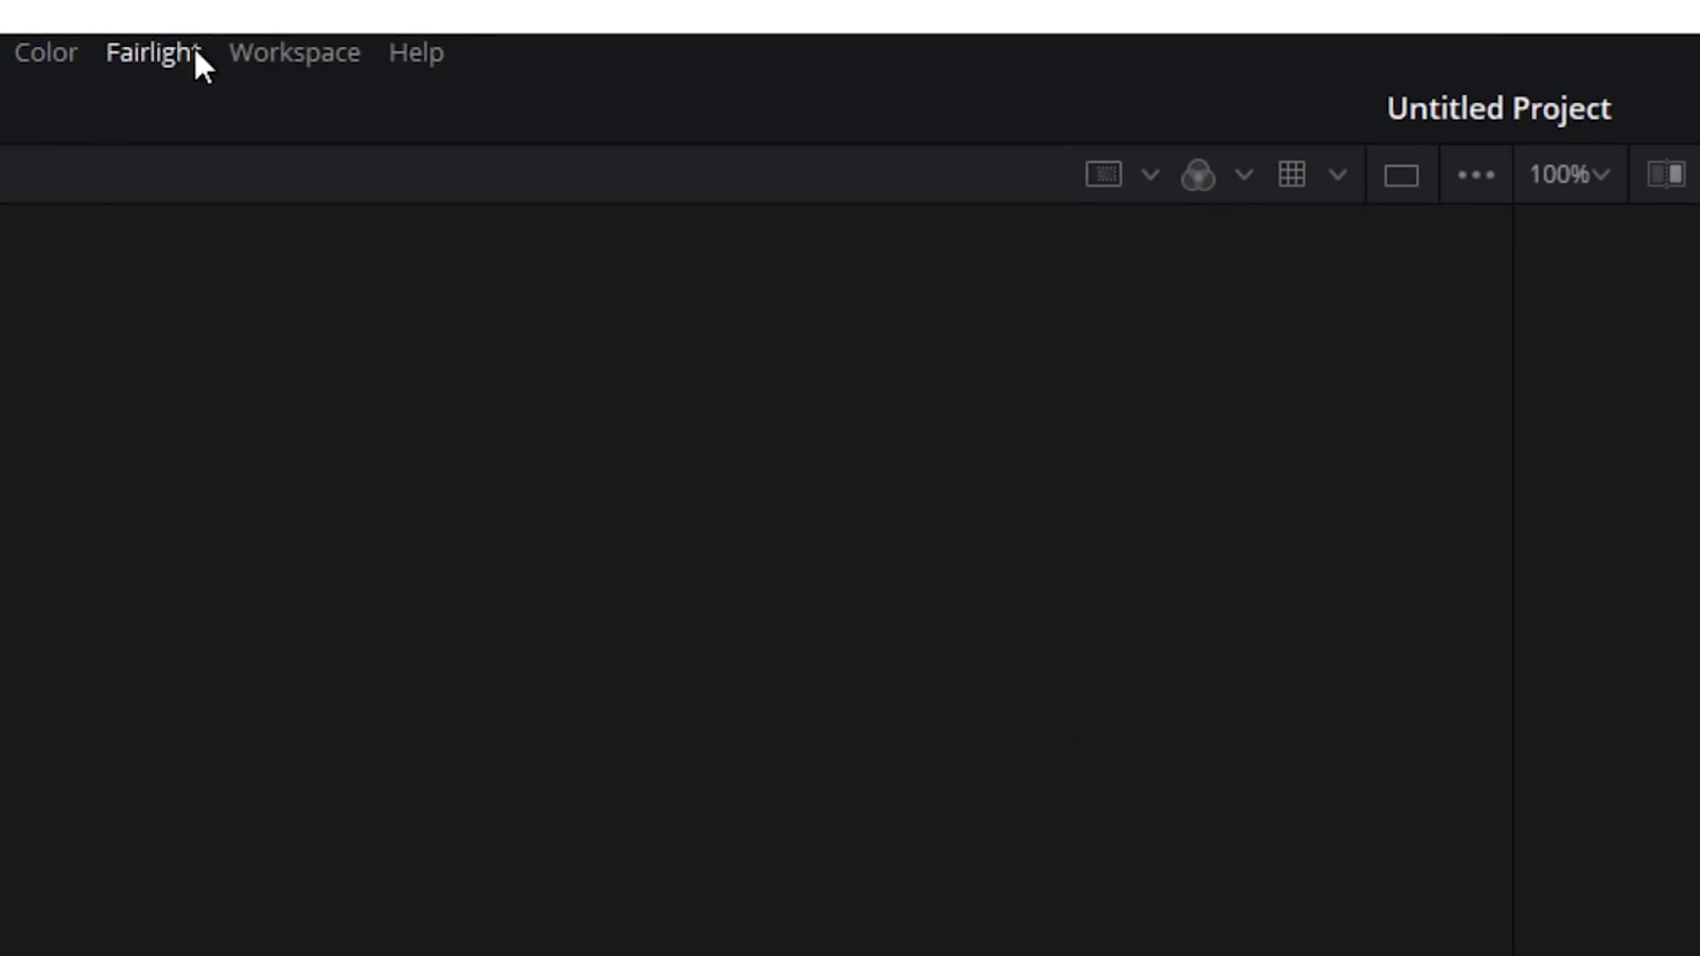
Set Reactor's Concurrent cURL Transfers preference to 1.
left_click(449, 22)
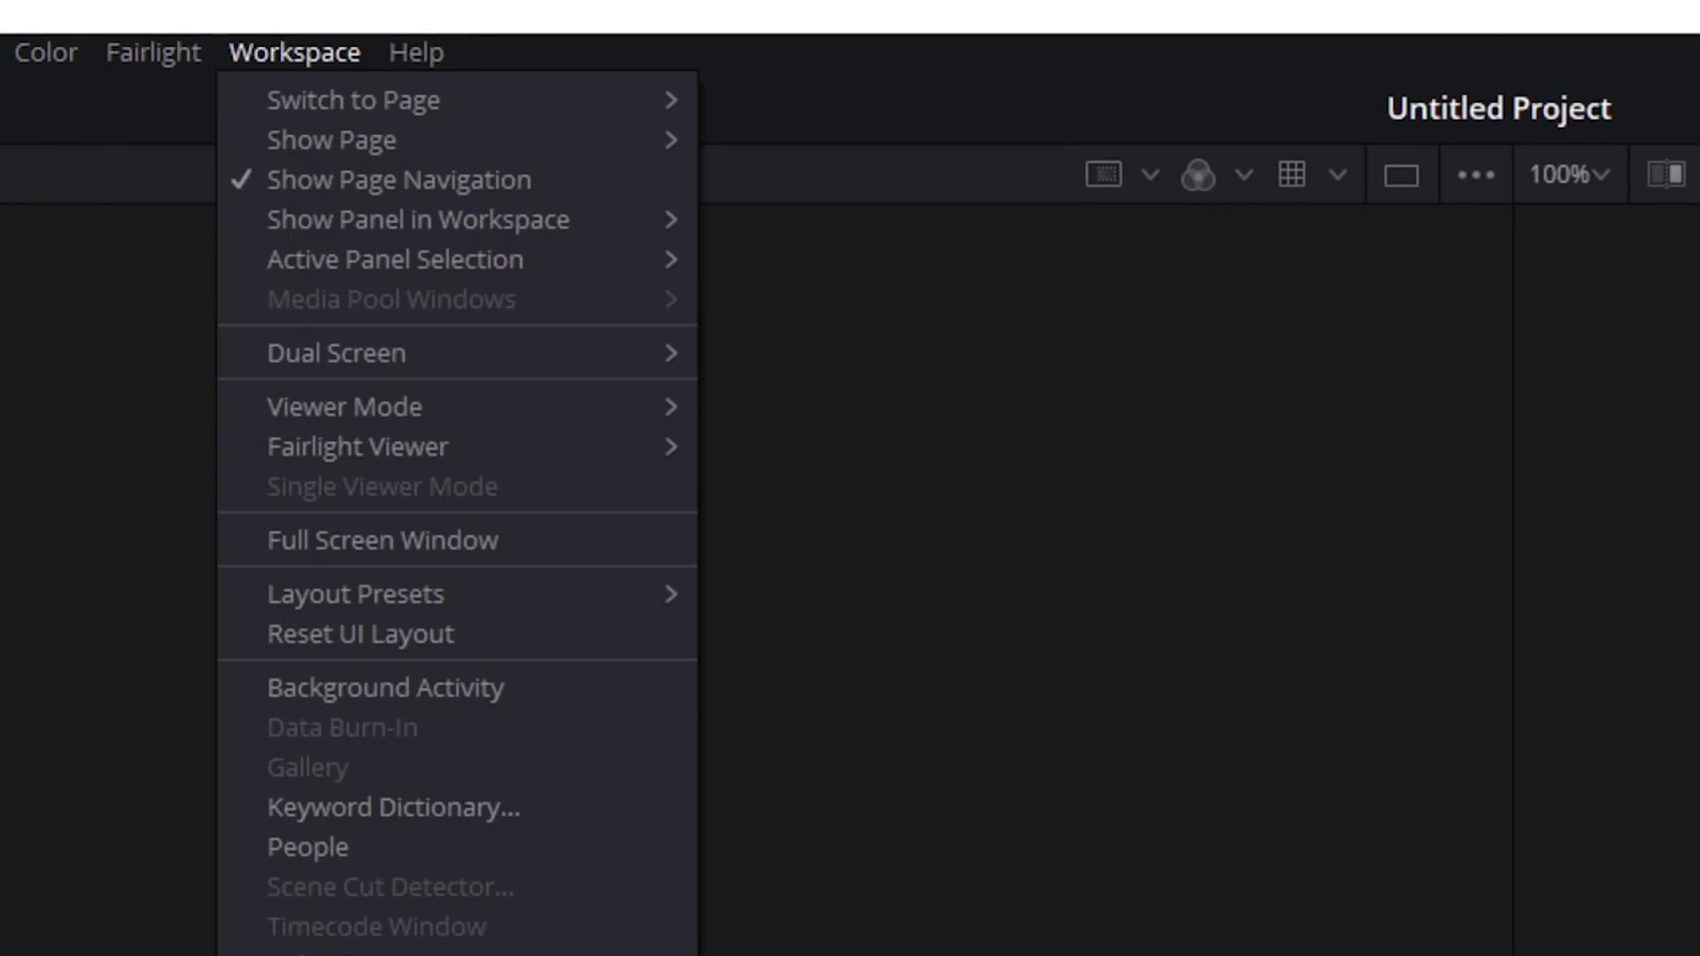
mouse_move(394, 653)
mouse_move(799, 567)
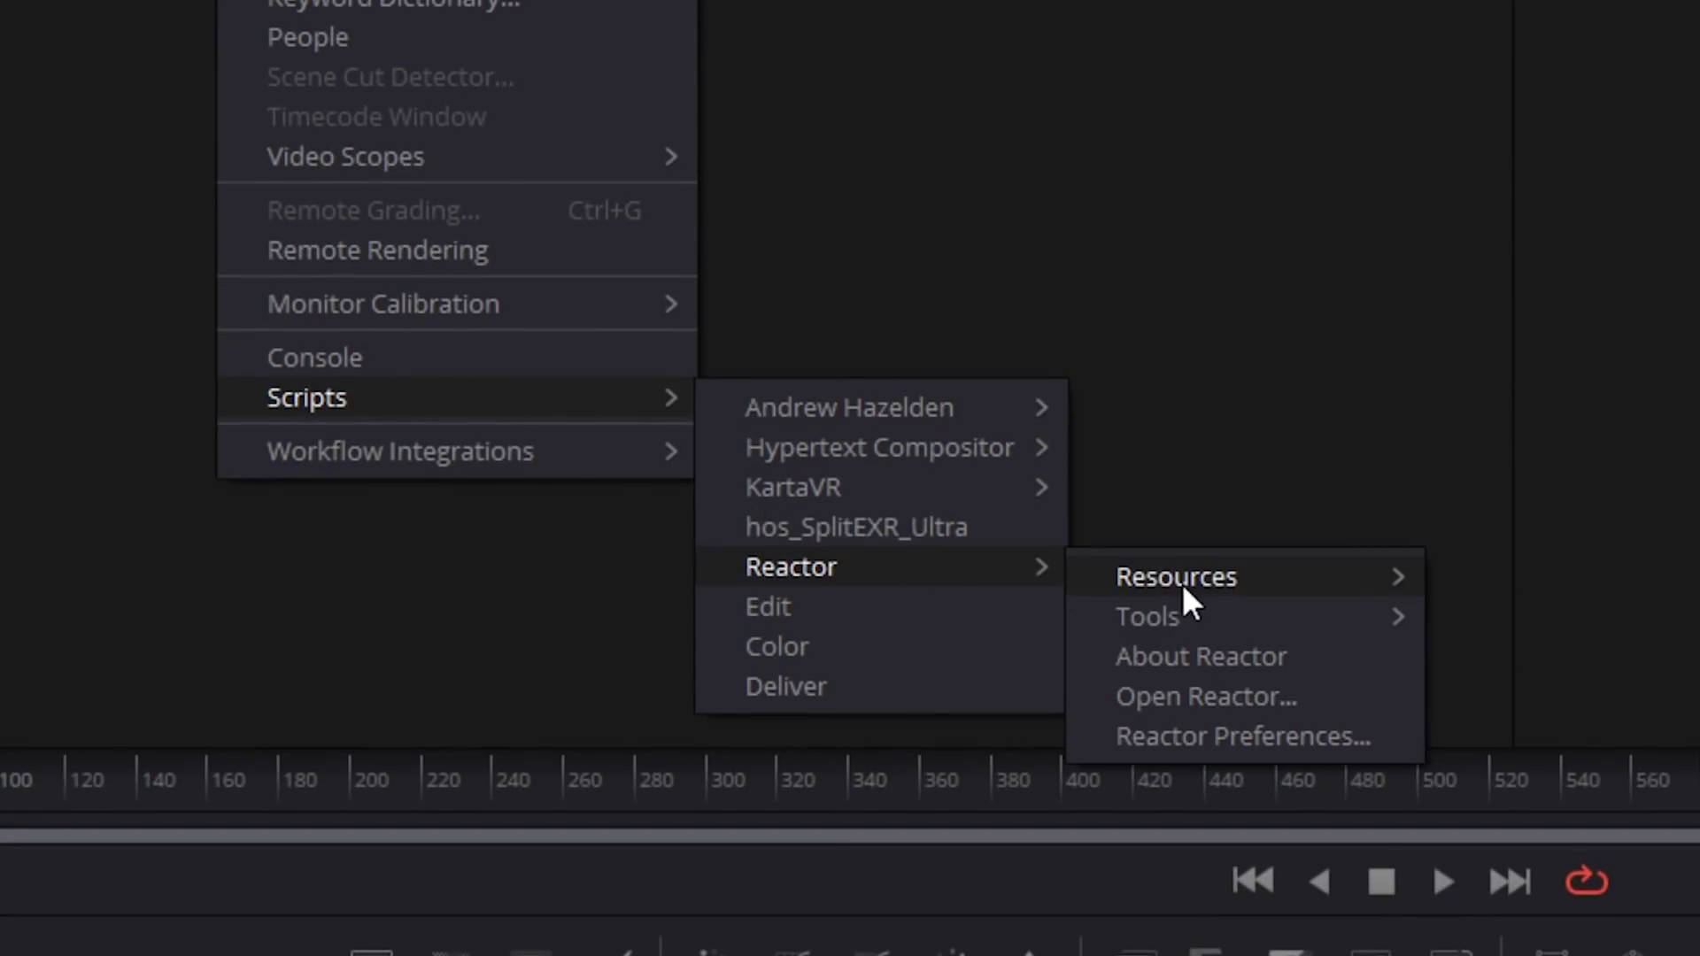
left_click(1232, 734)
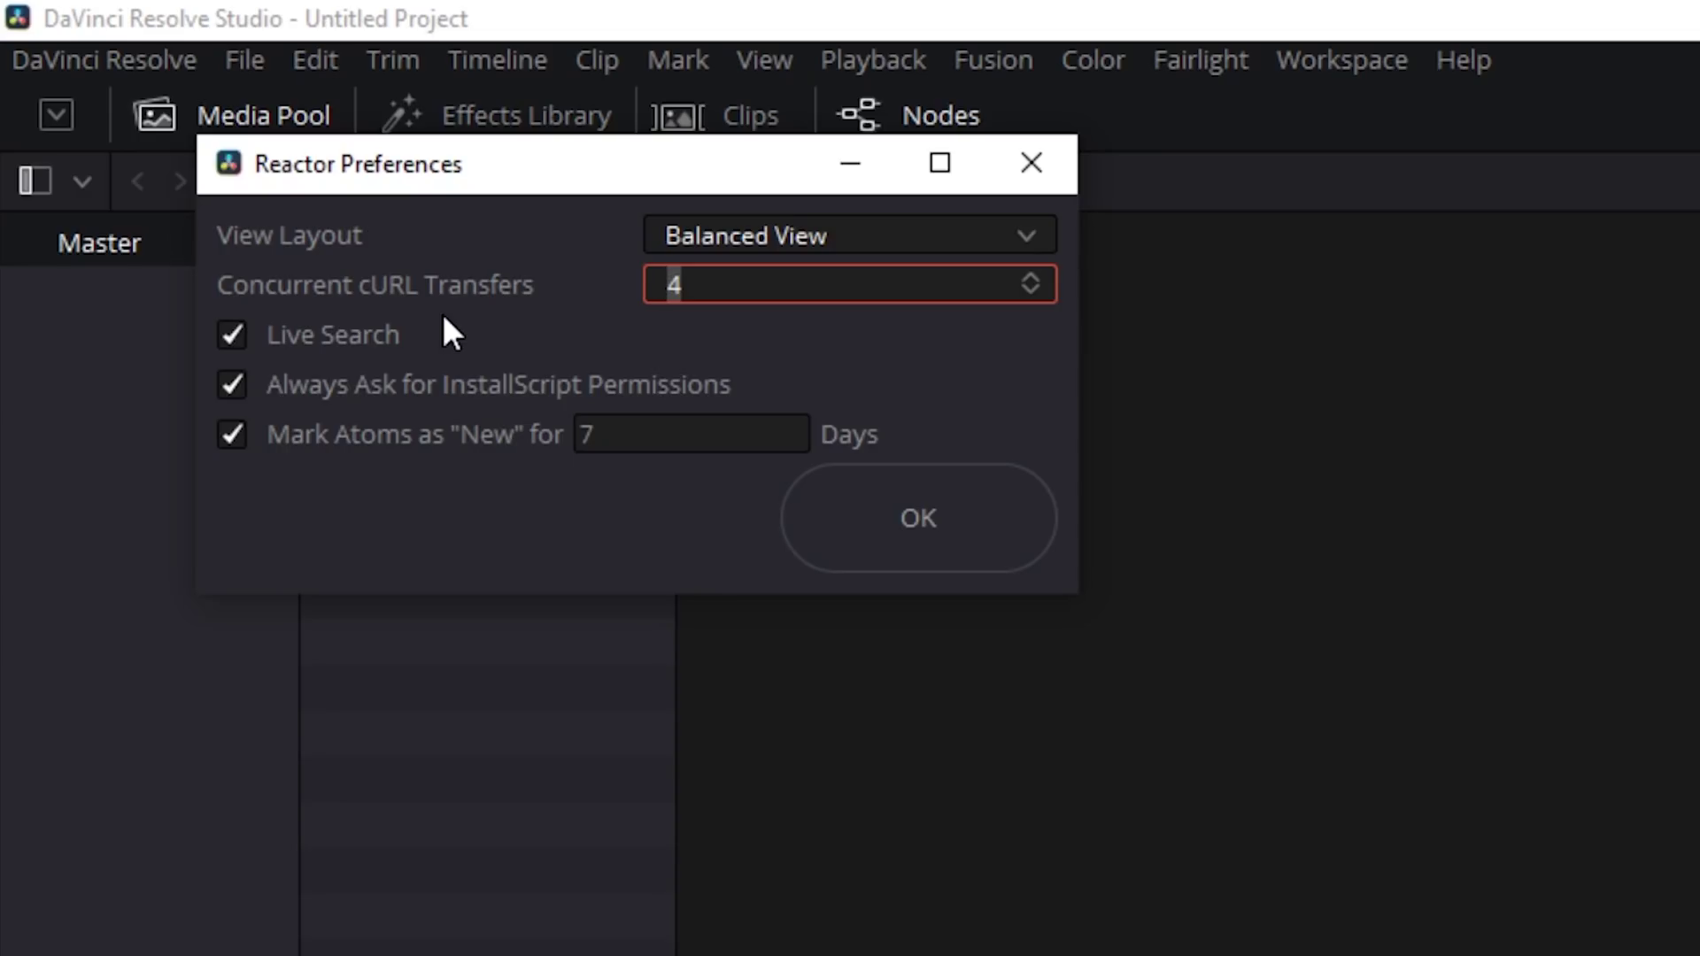
type("1")
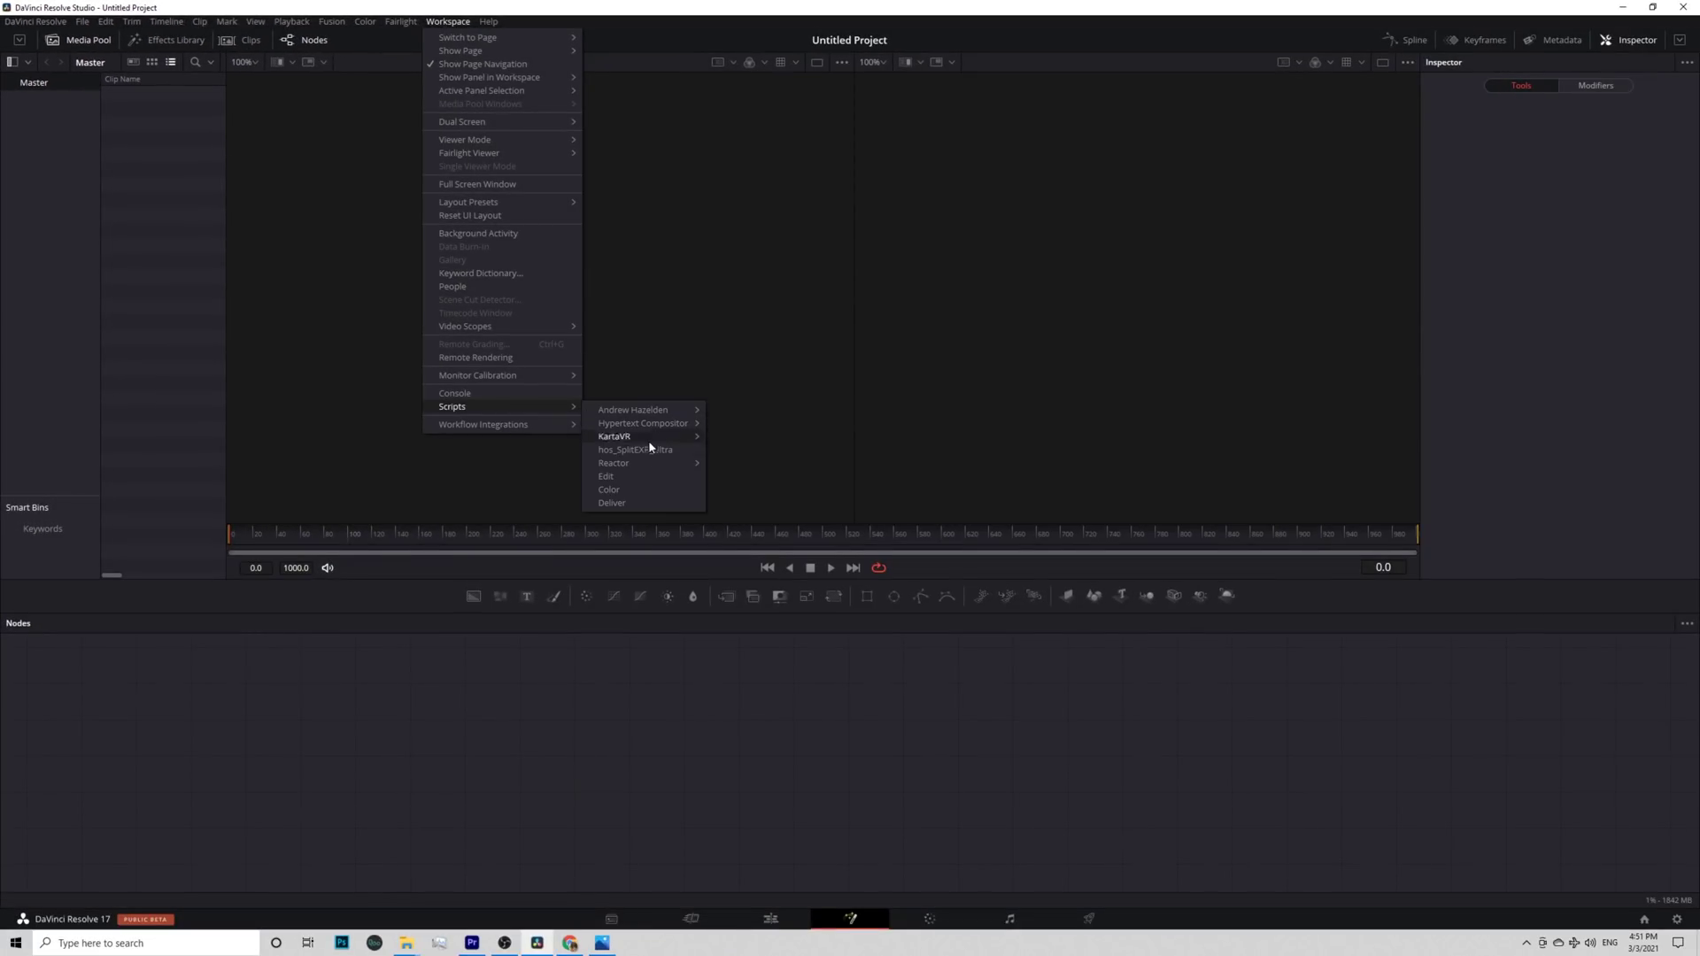
Open the Reactor package manager and list the installed KartaVR category packages.
mouse_move(753, 471)
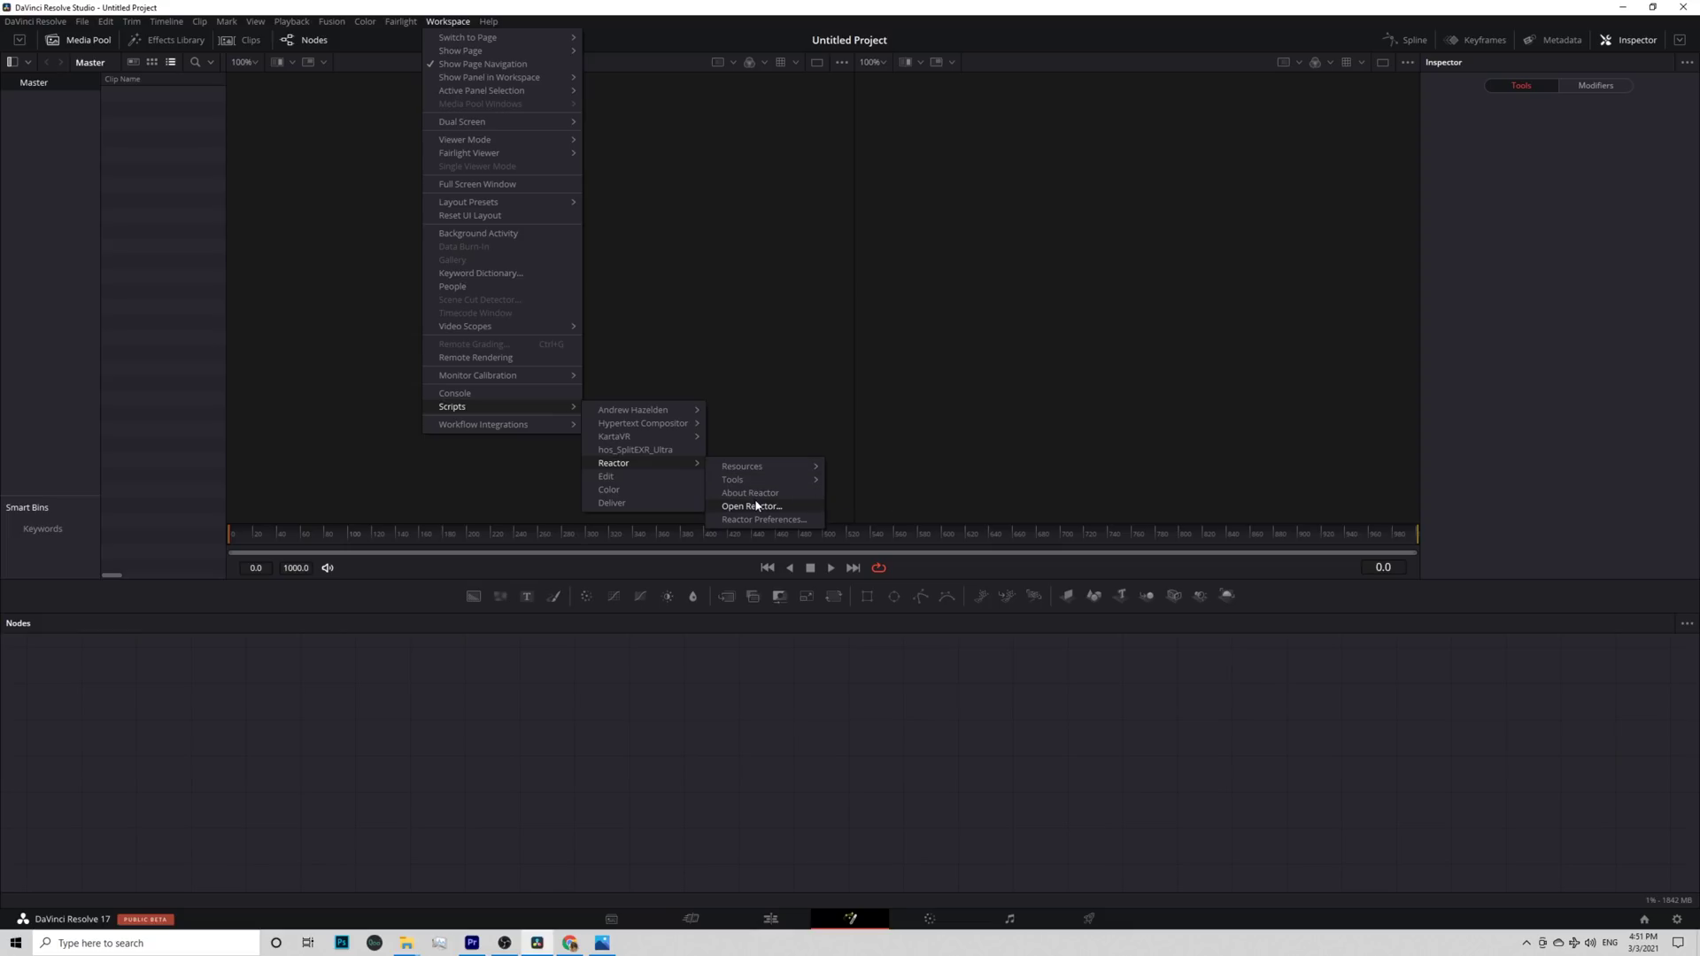
left_click(755, 506)
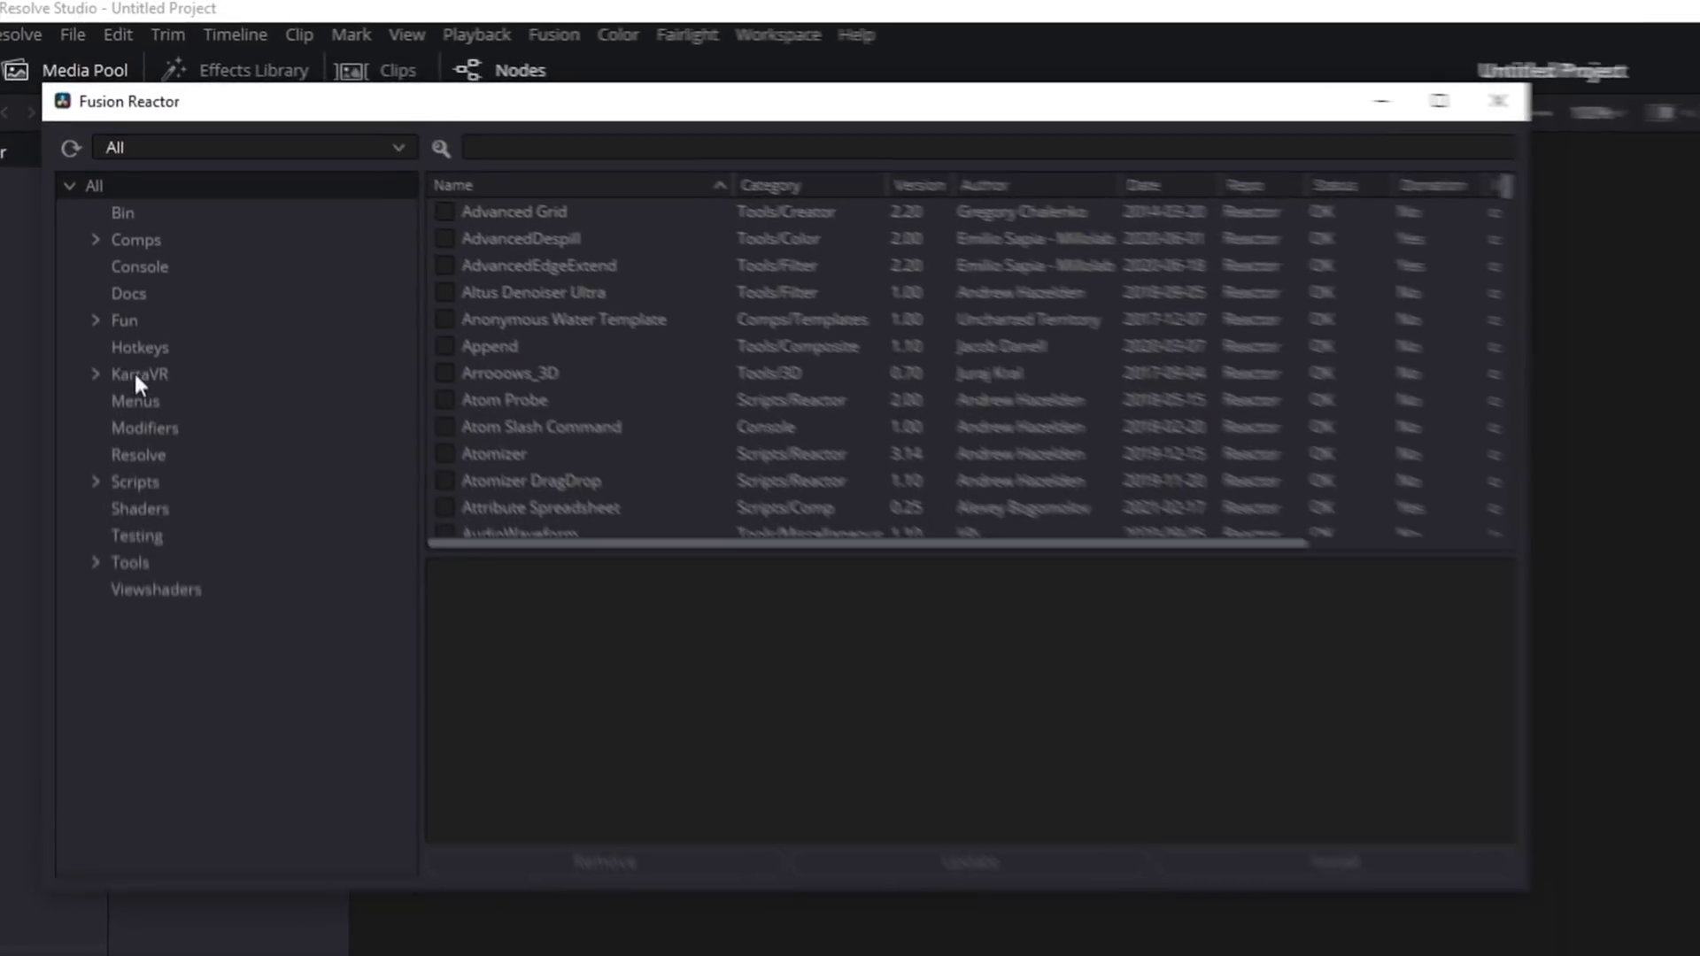
left_click(94, 197)
left_click(120, 197)
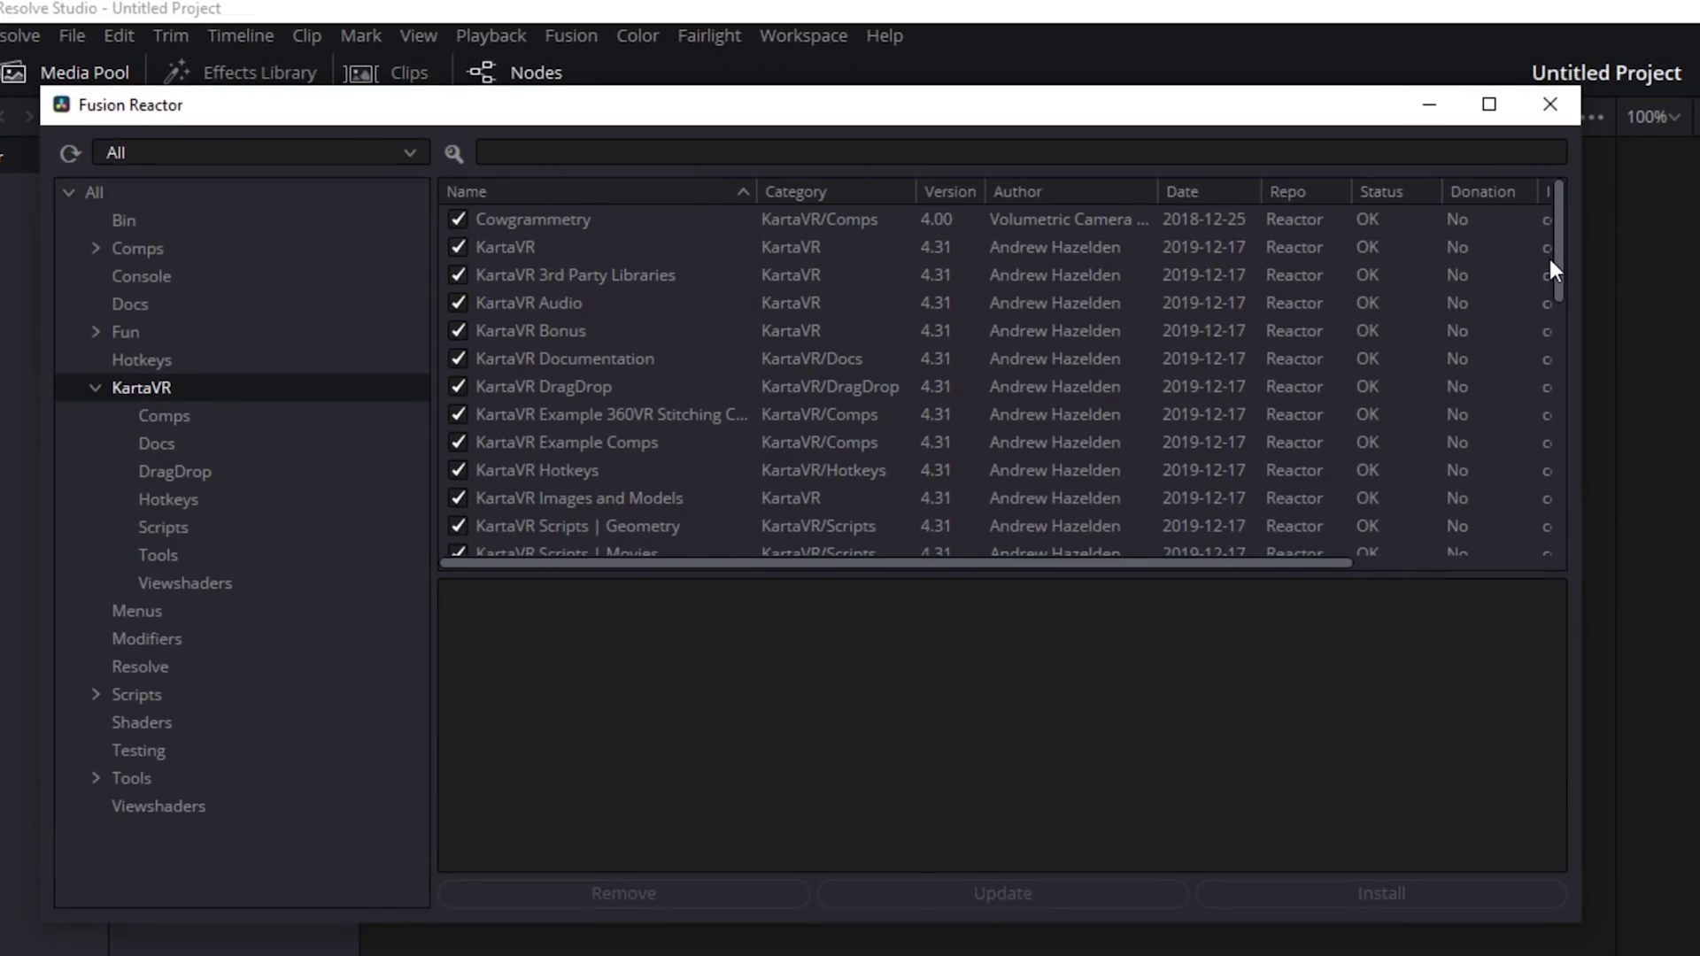
left_click_drag(1558, 258, 1553, 470)
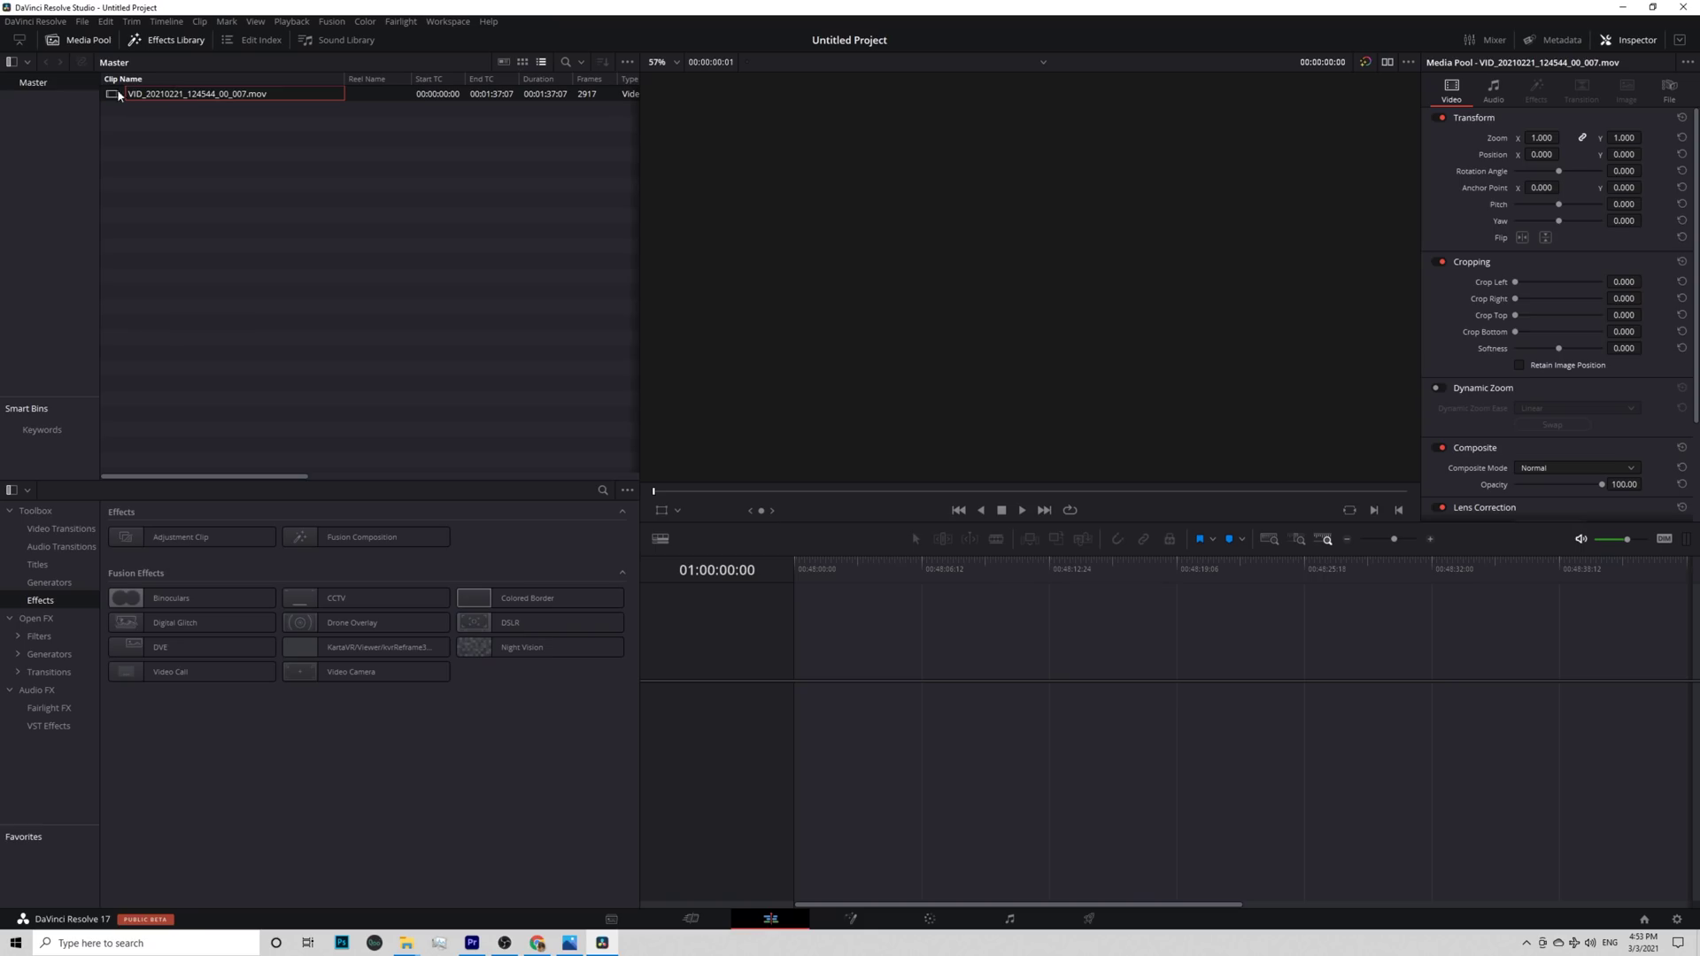
Load VID_20210221_124544_00_007.mov into the source viewer and play it back.
left_click(110, 95)
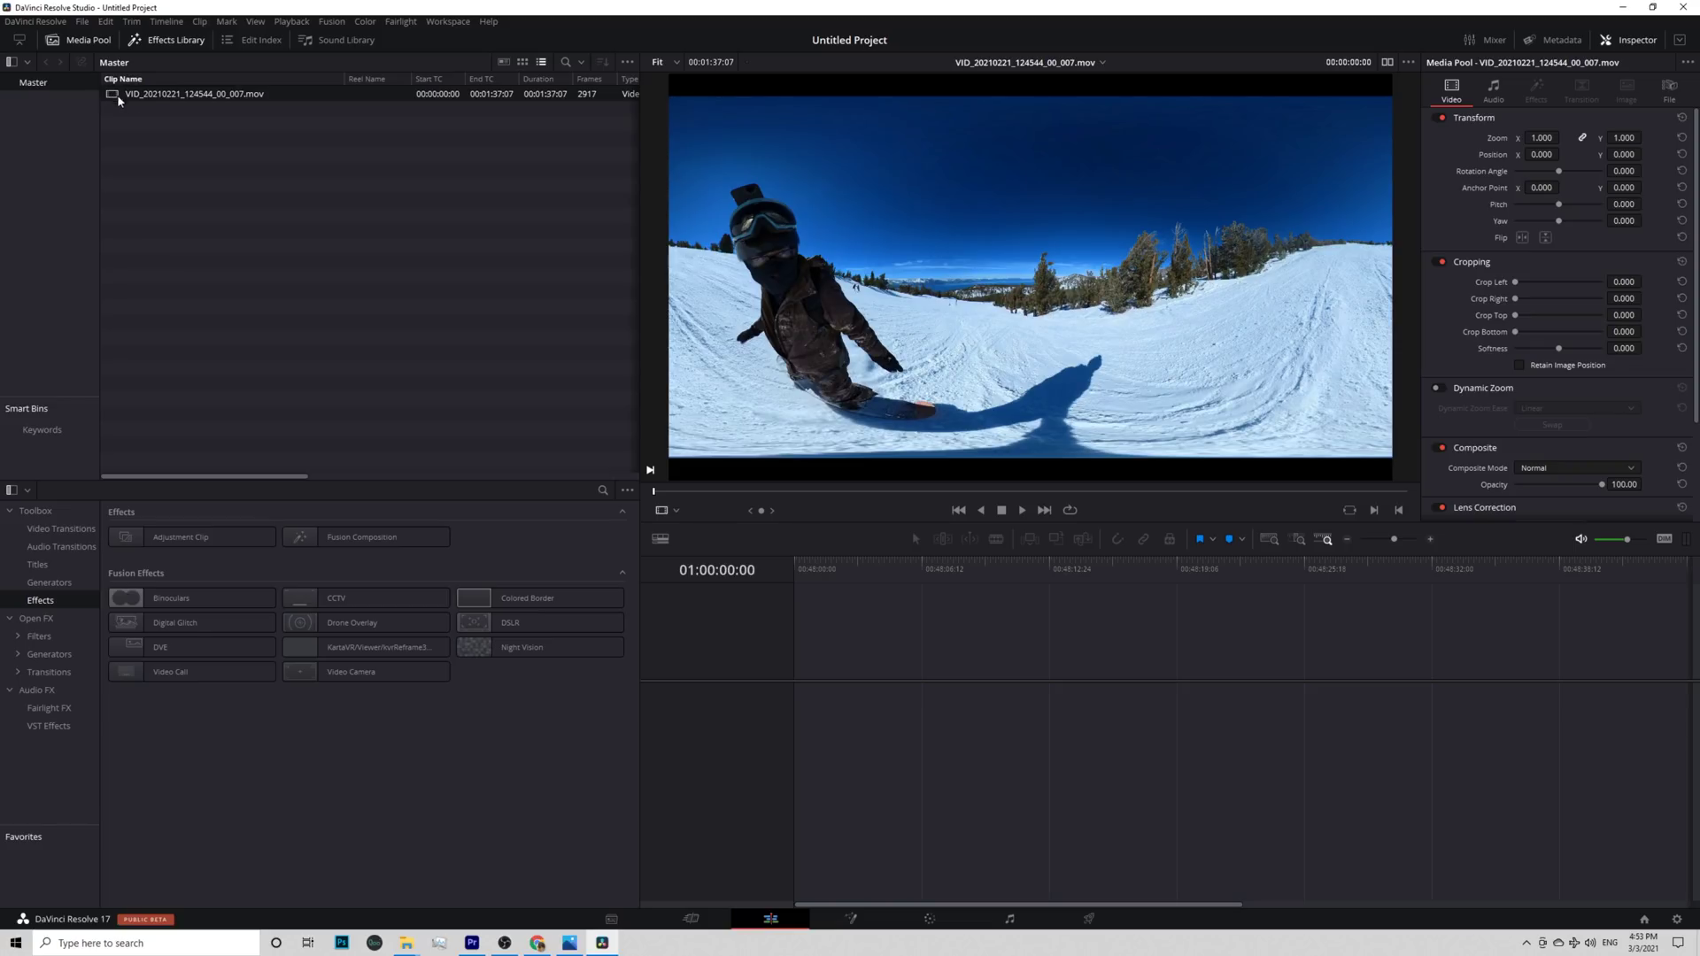
left_click(1023, 511)
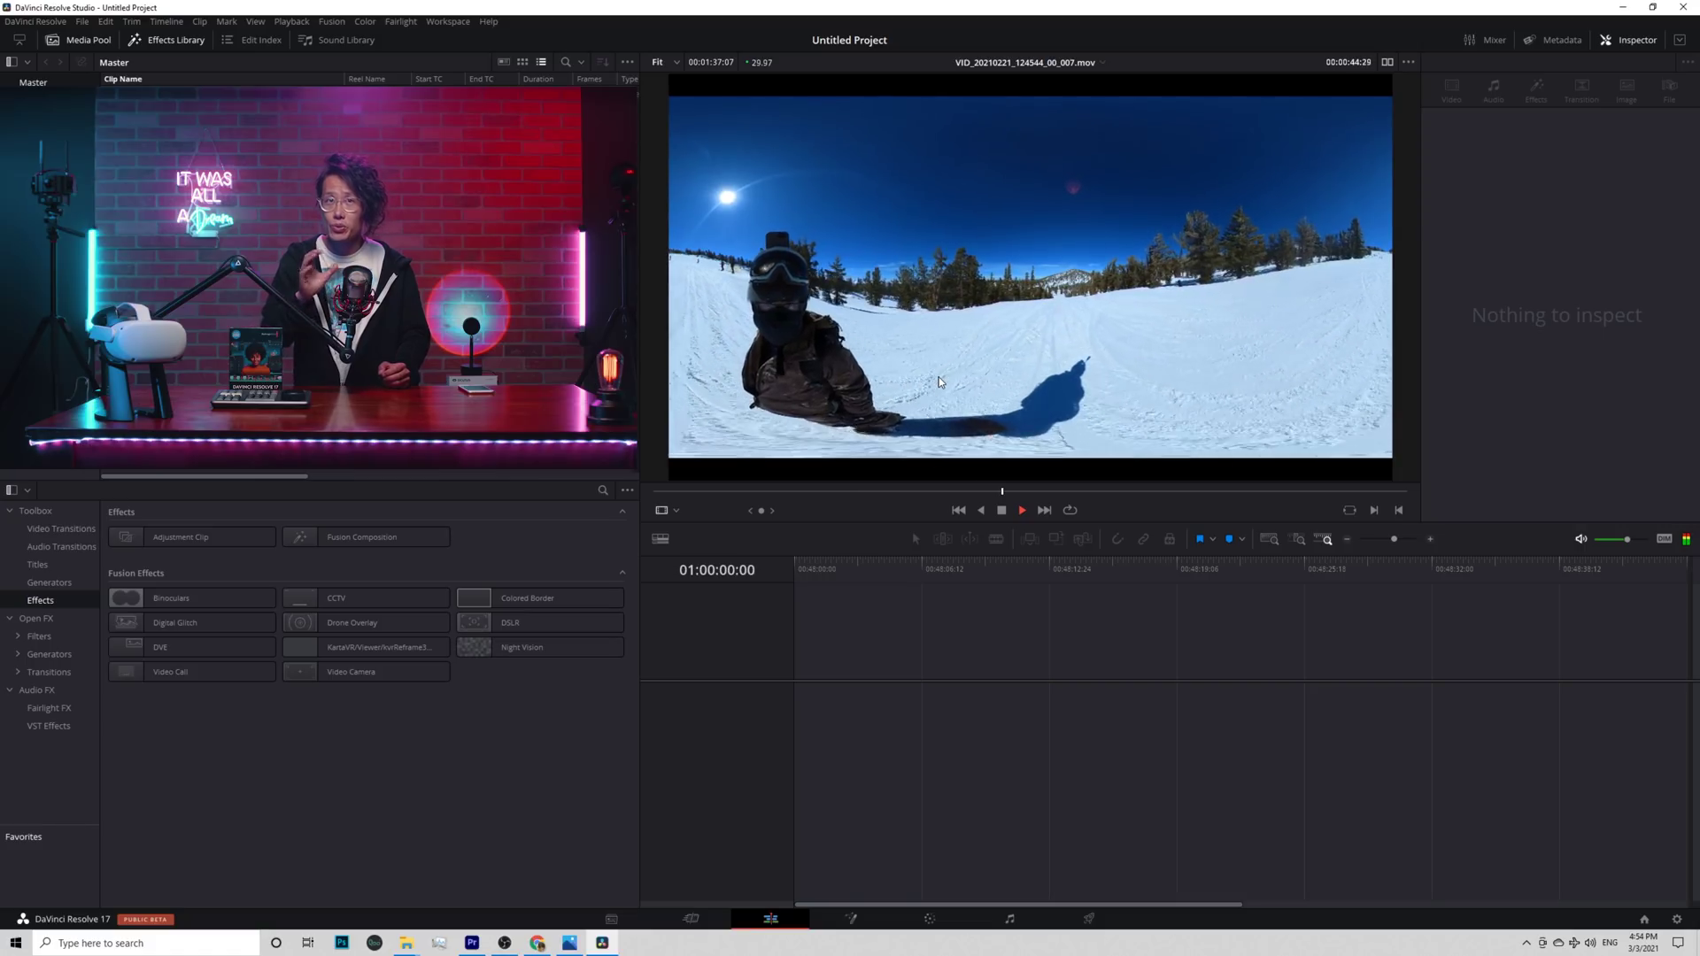
right_click(379, 228)
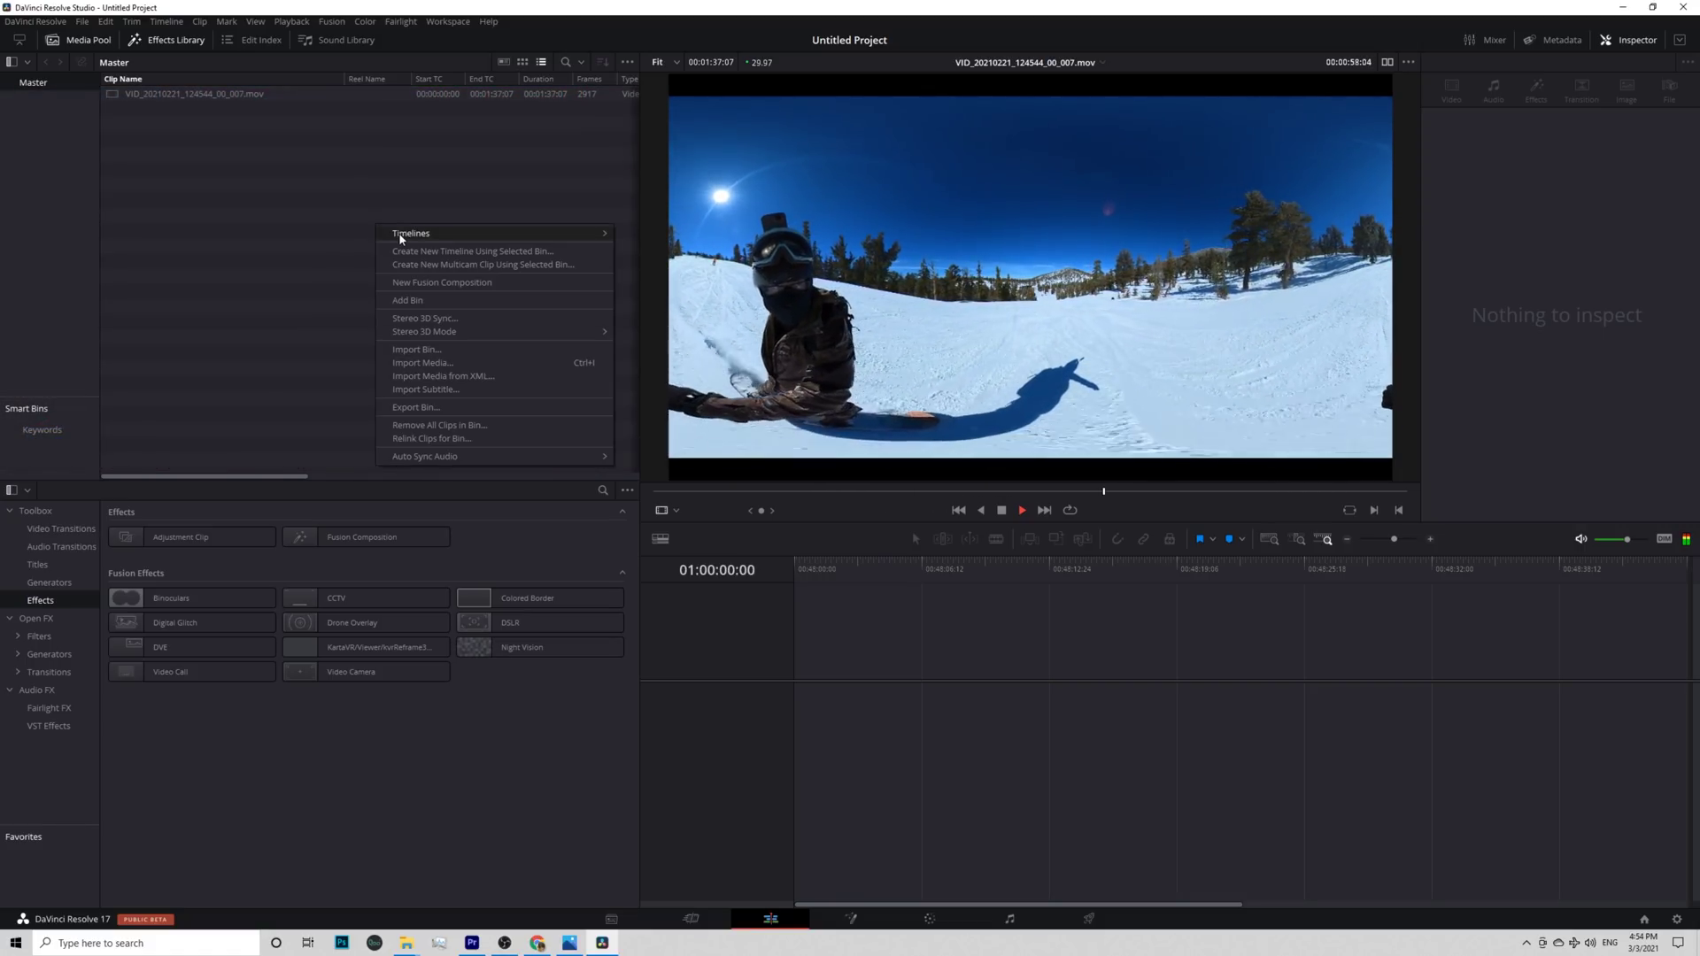
Create a 1080 x 1920, 29.97 fps timeline that stretches mismatched footage to all corners.
mouse_move(434, 239)
left_click(651, 236)
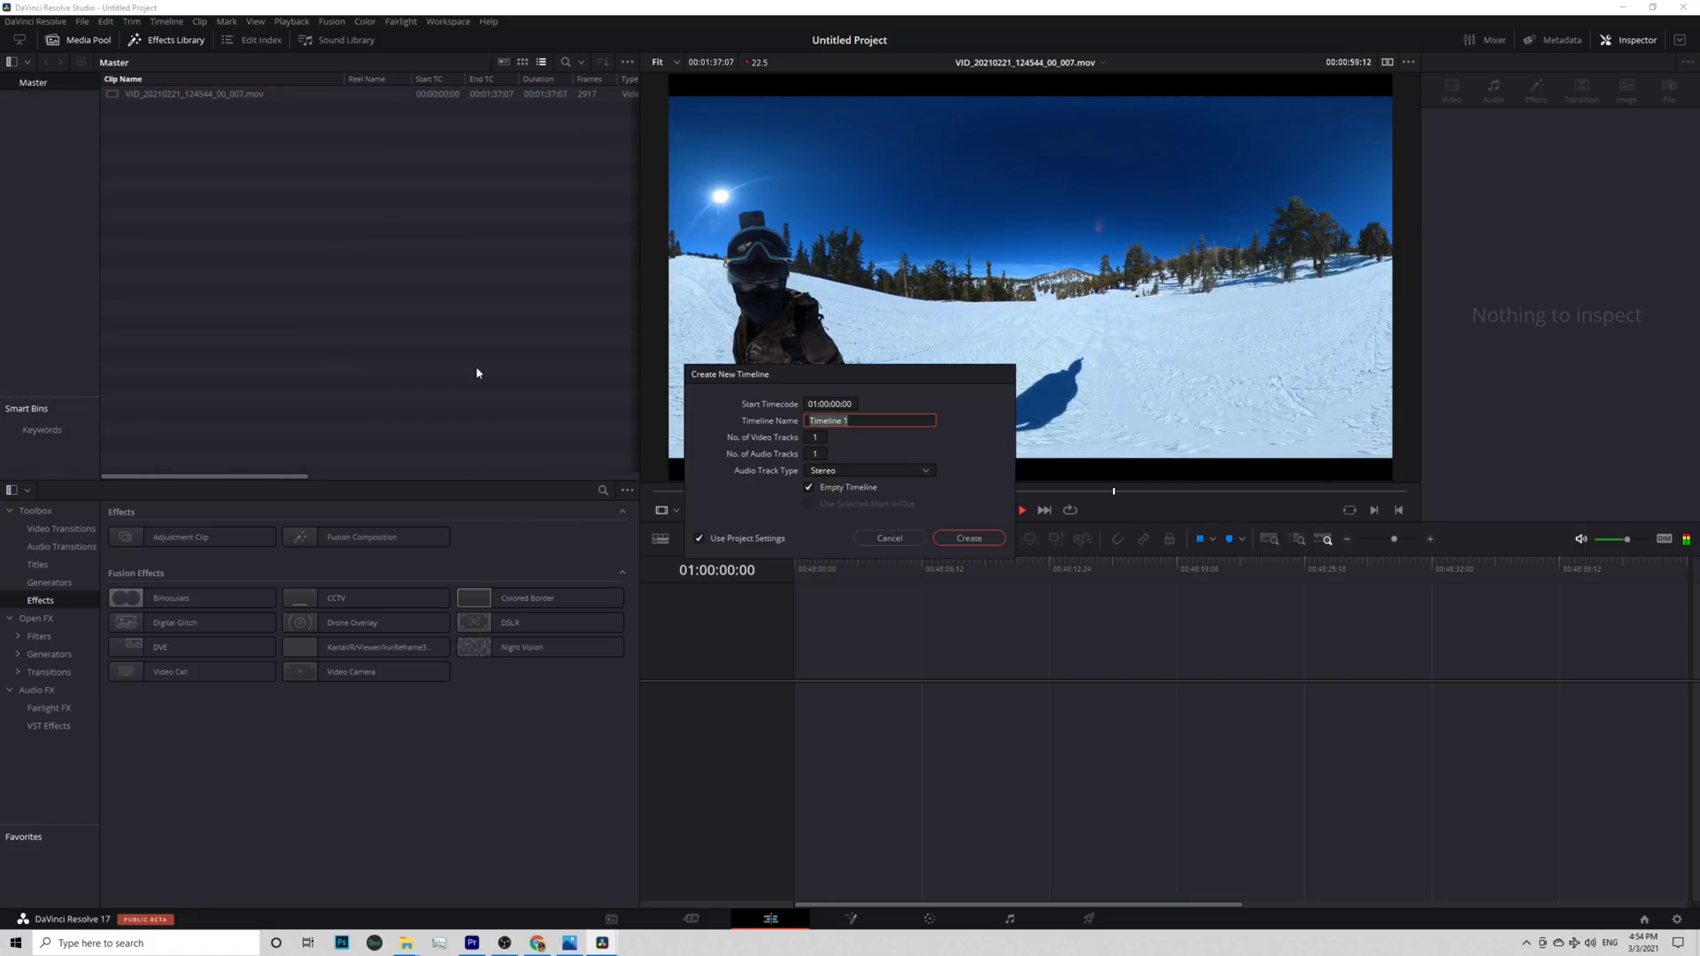
left_click(699, 538)
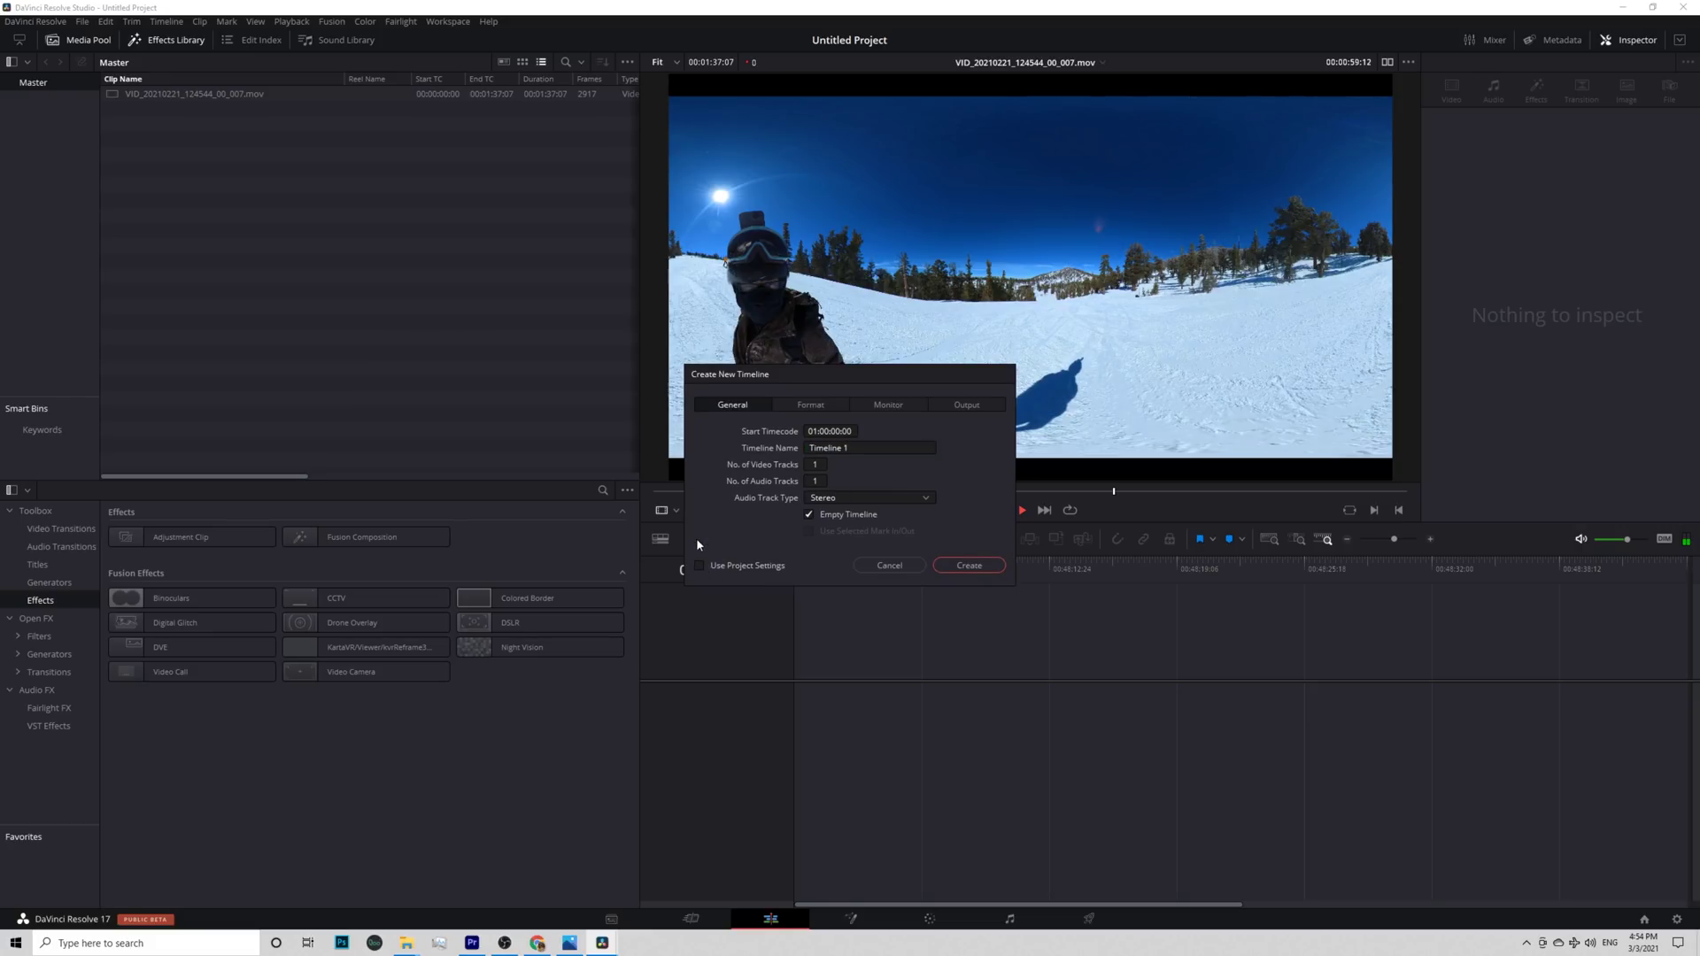
left_click(810, 404)
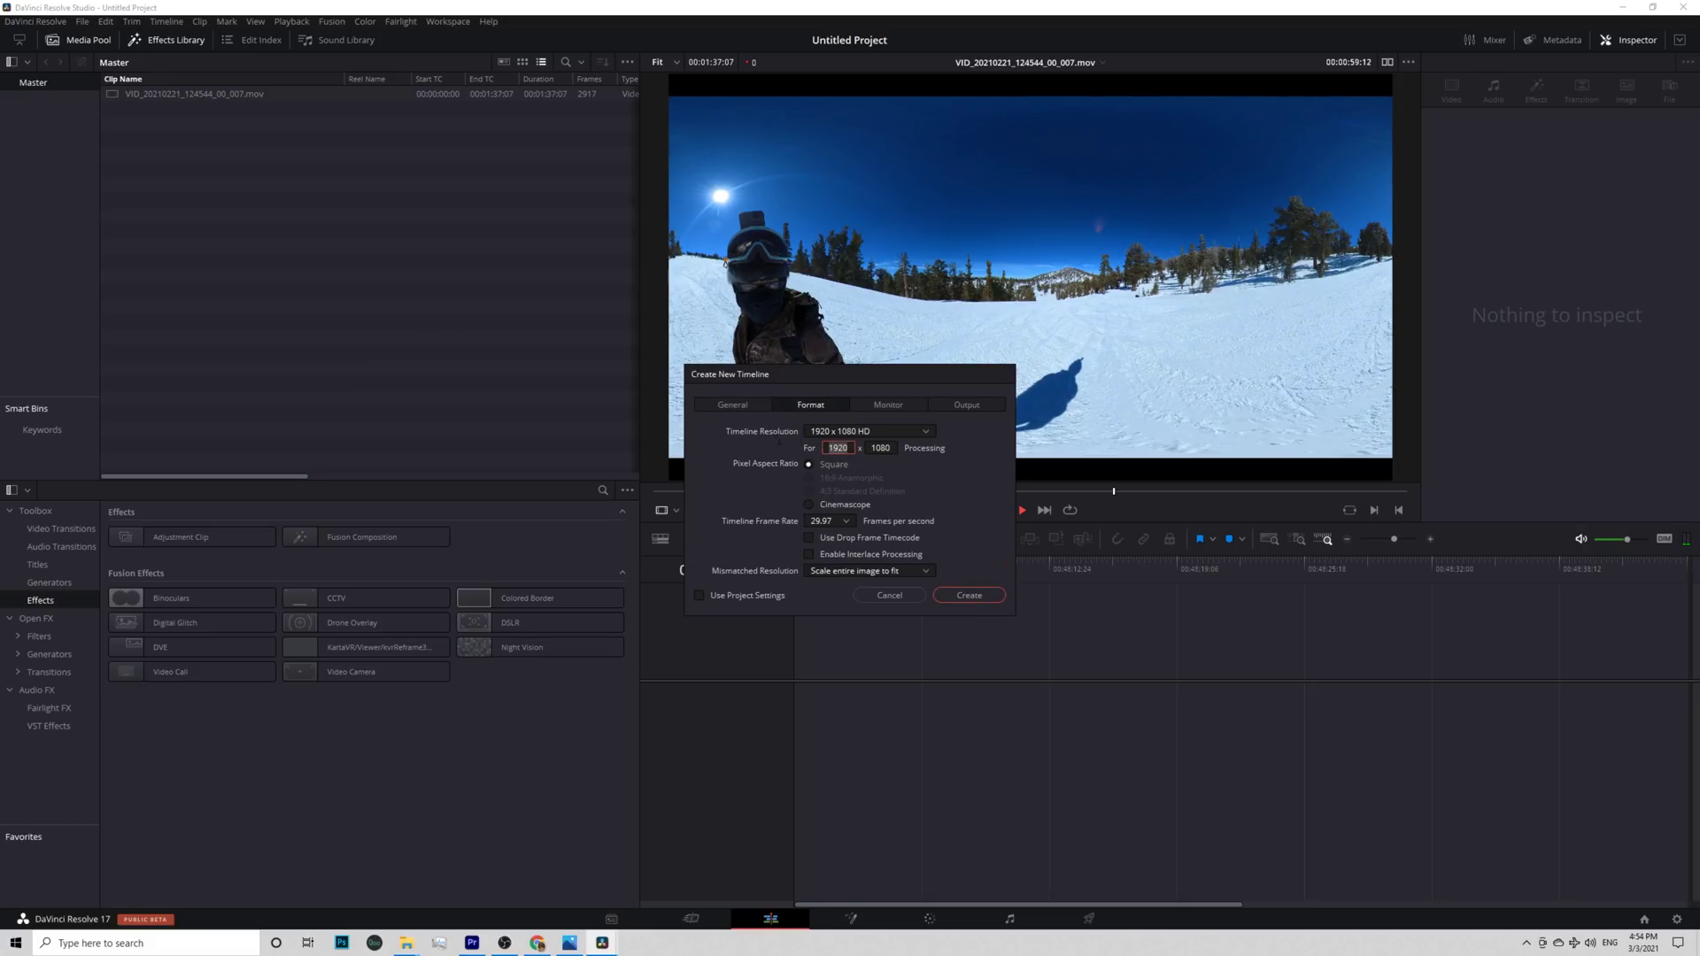
type("1080")
type("1920")
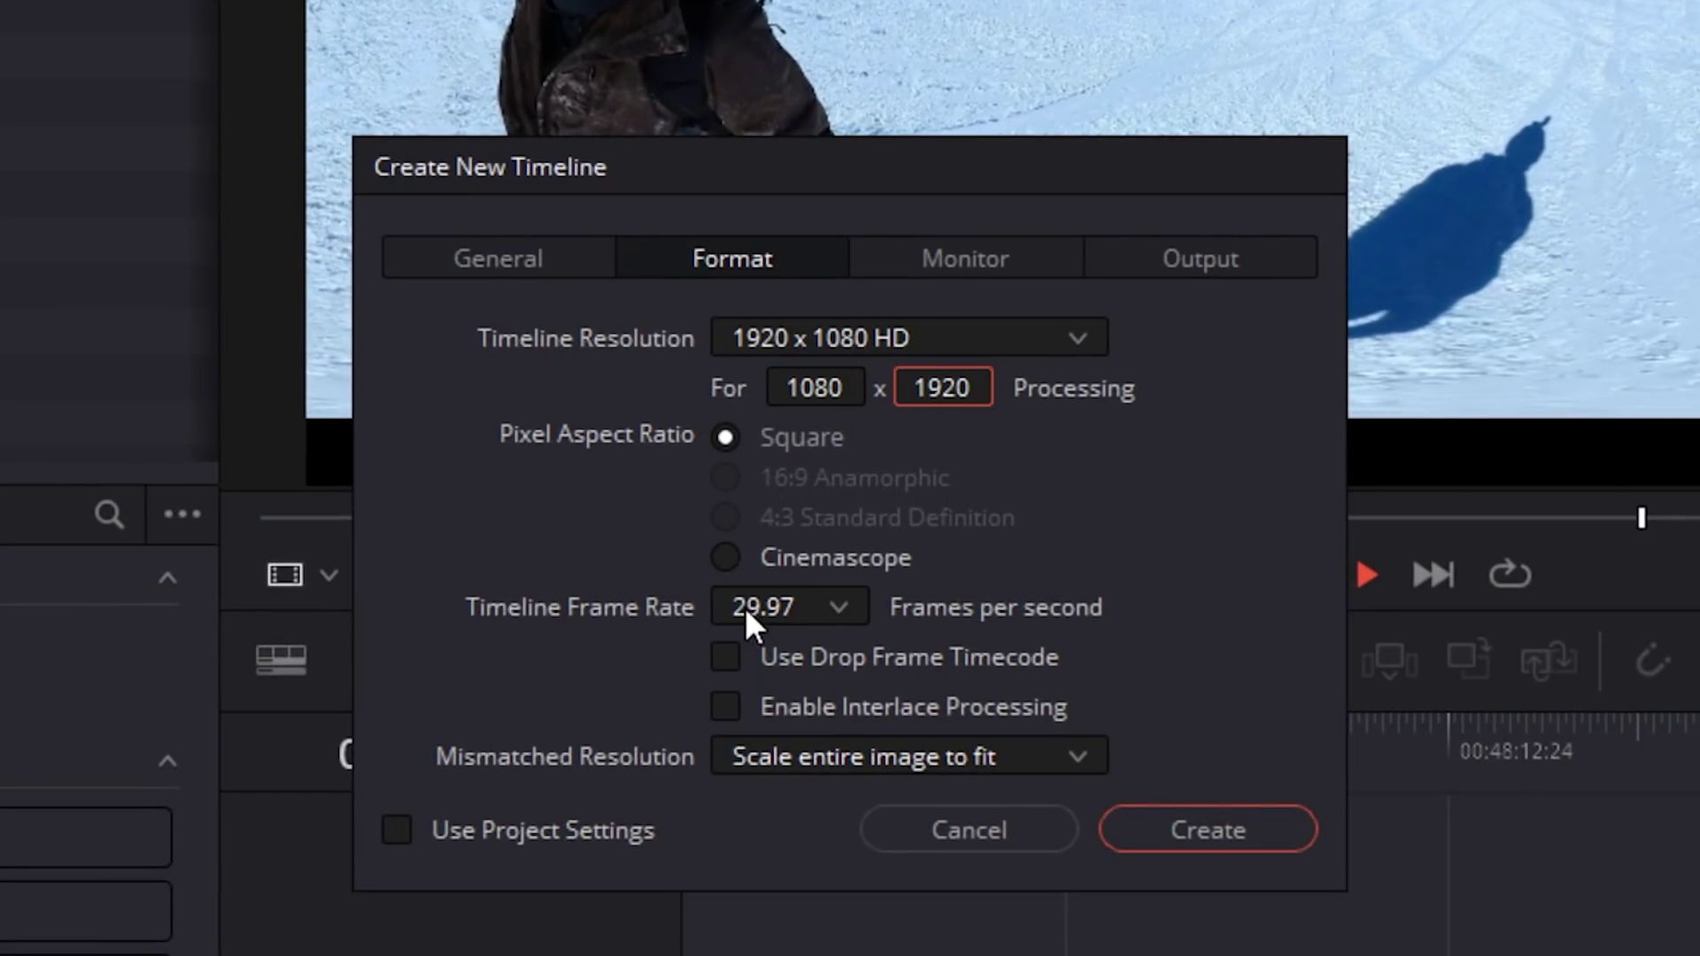
left_click(839, 608)
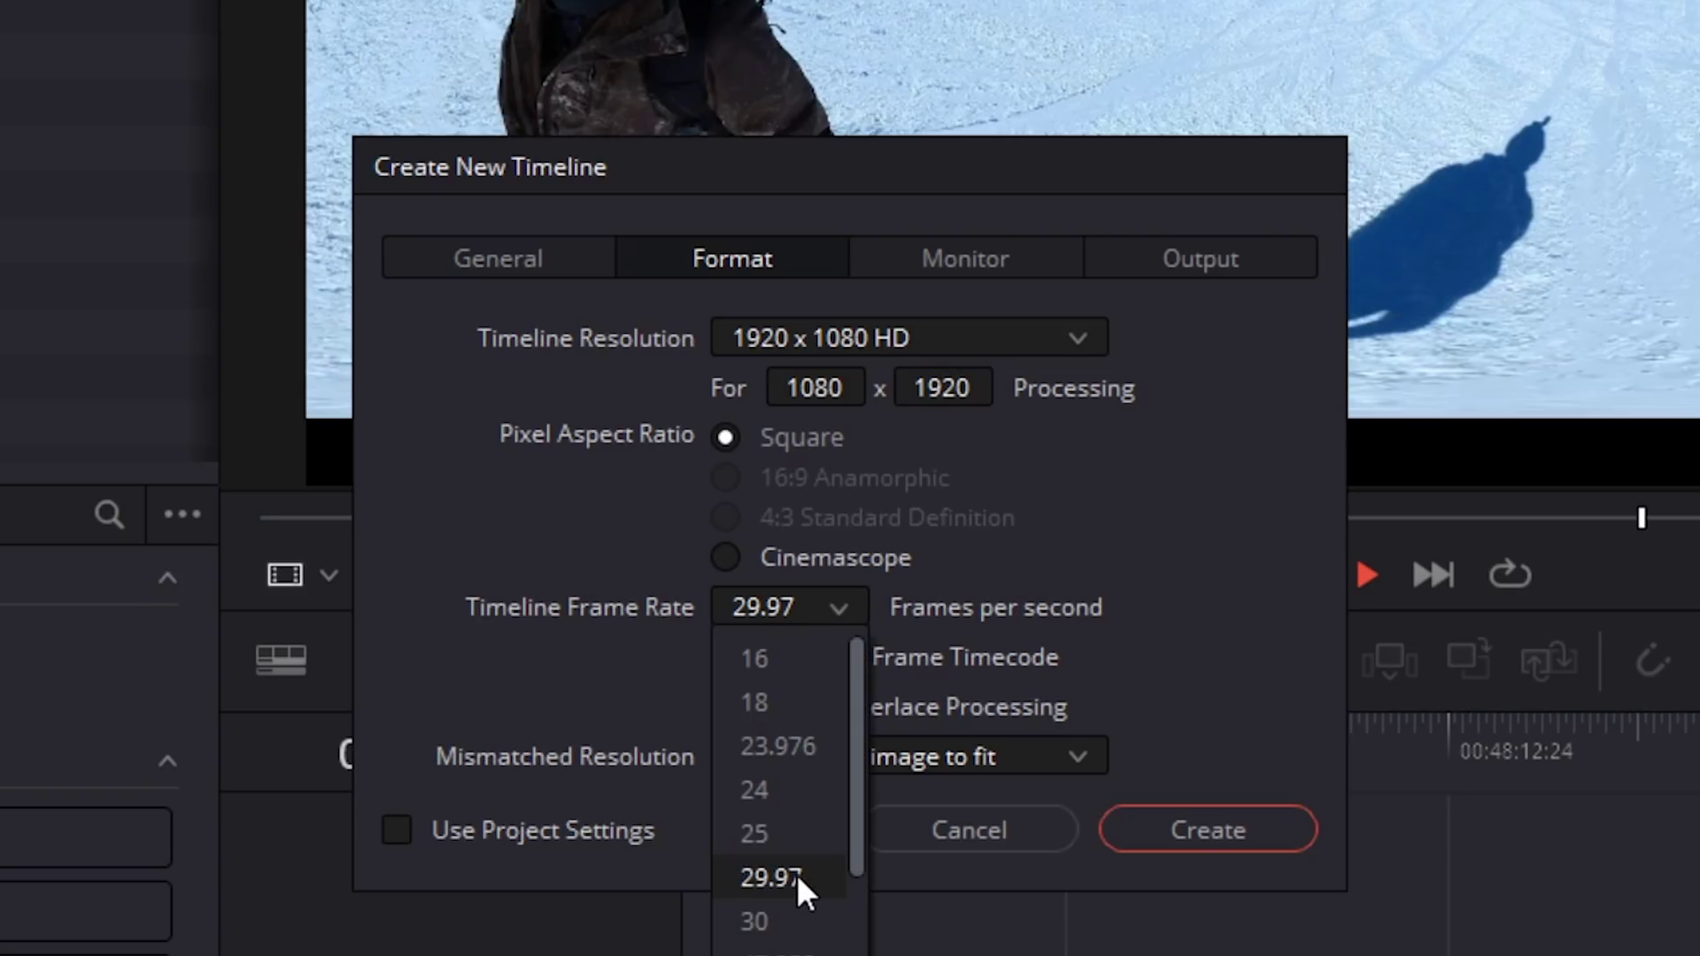
left_click(1187, 669)
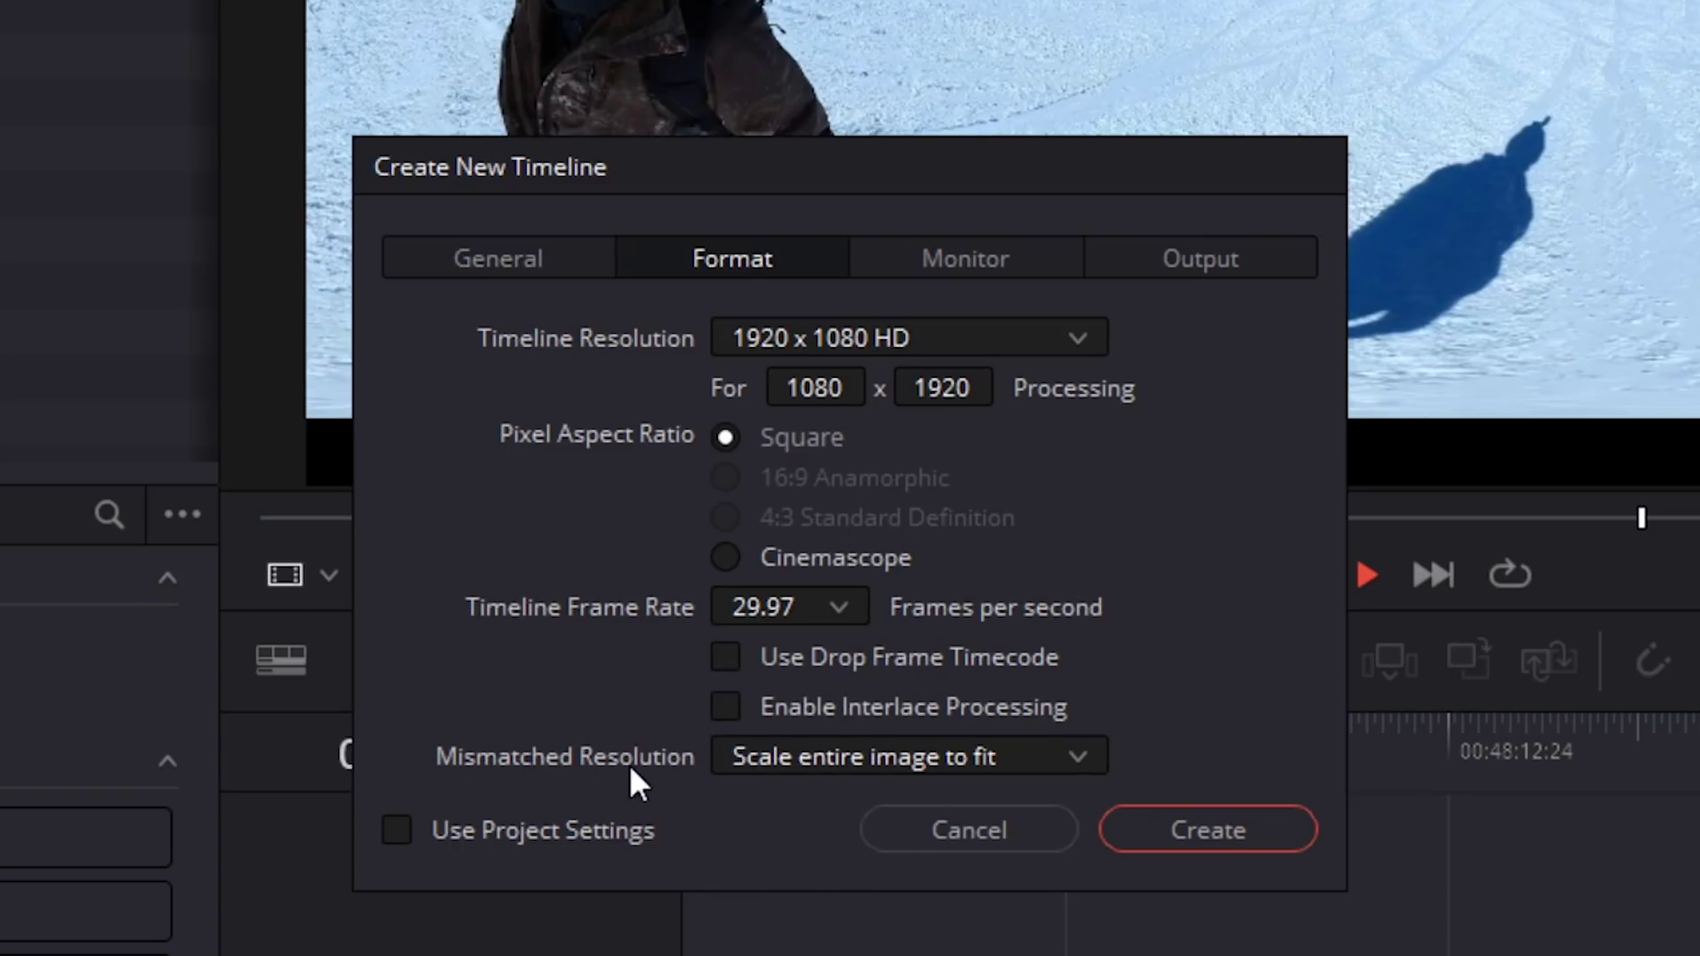
left_click(778, 760)
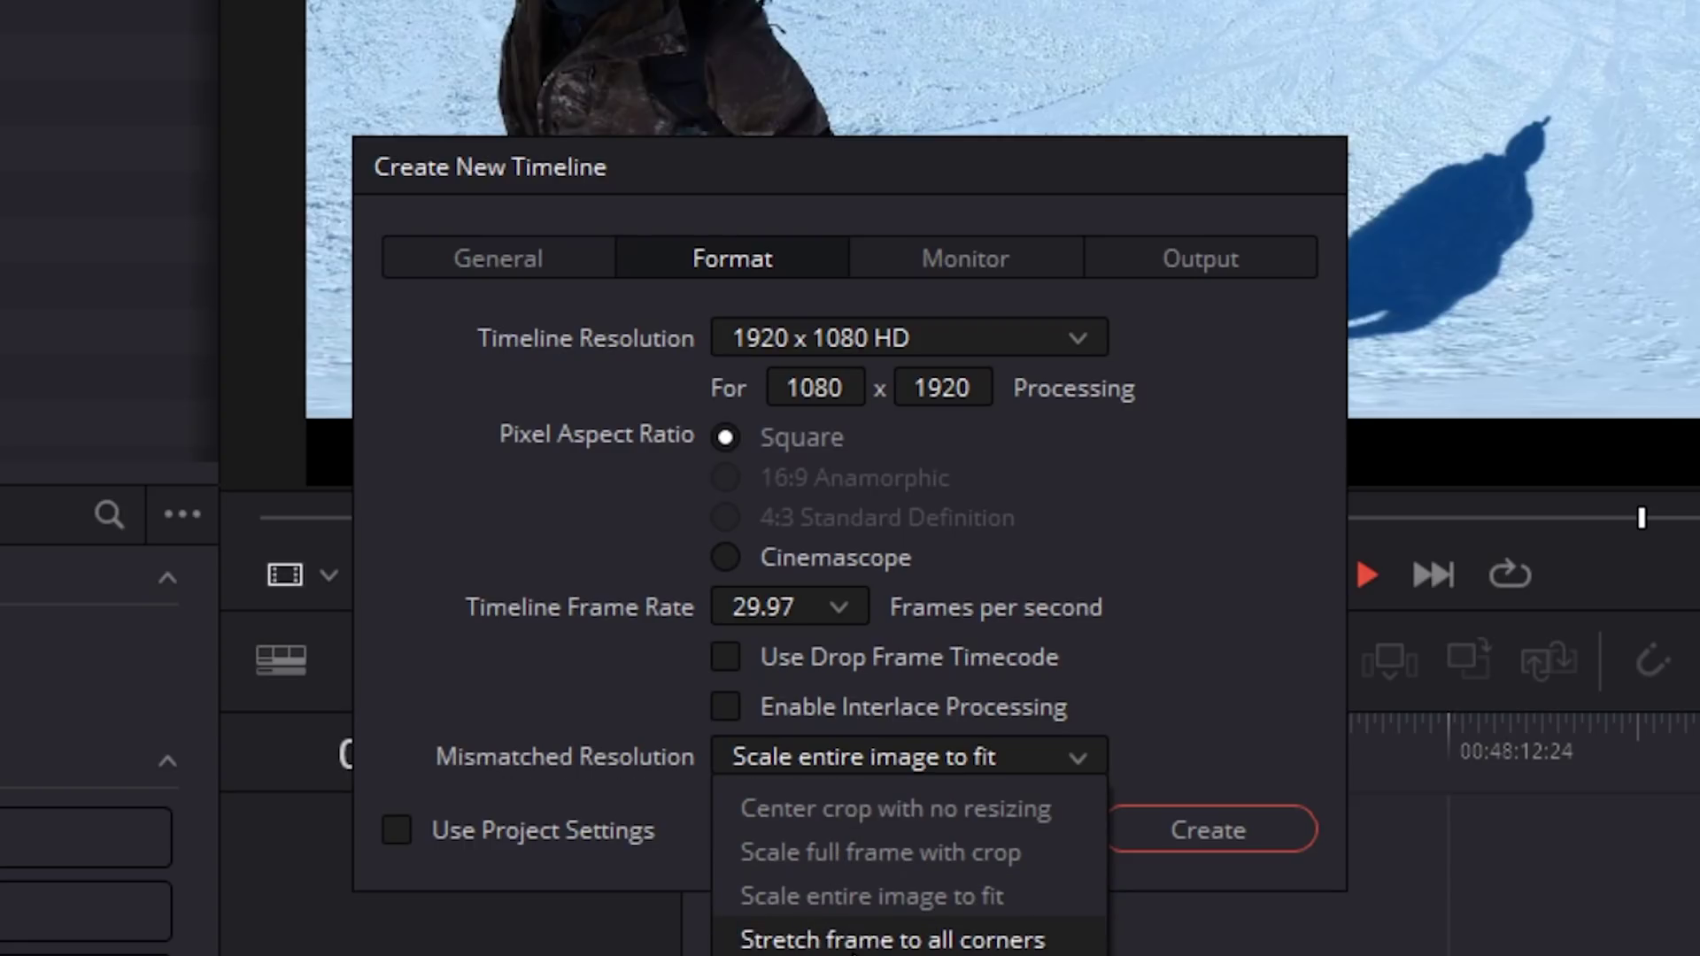
left_click(947, 948)
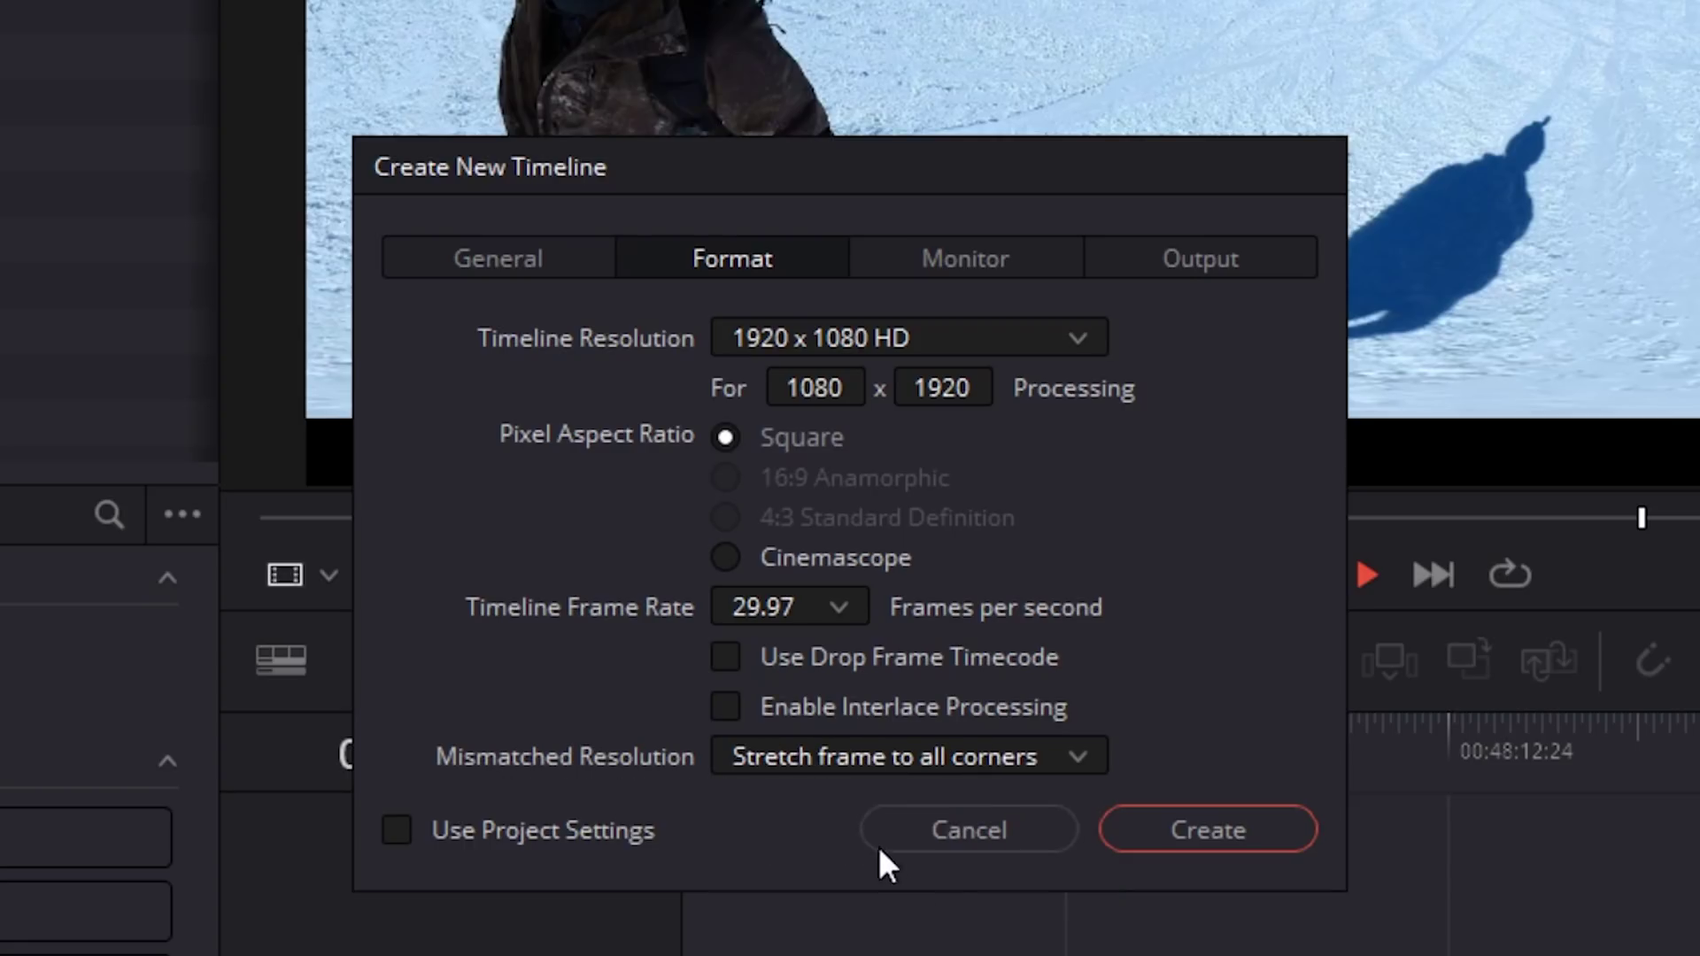
left_click(1160, 817)
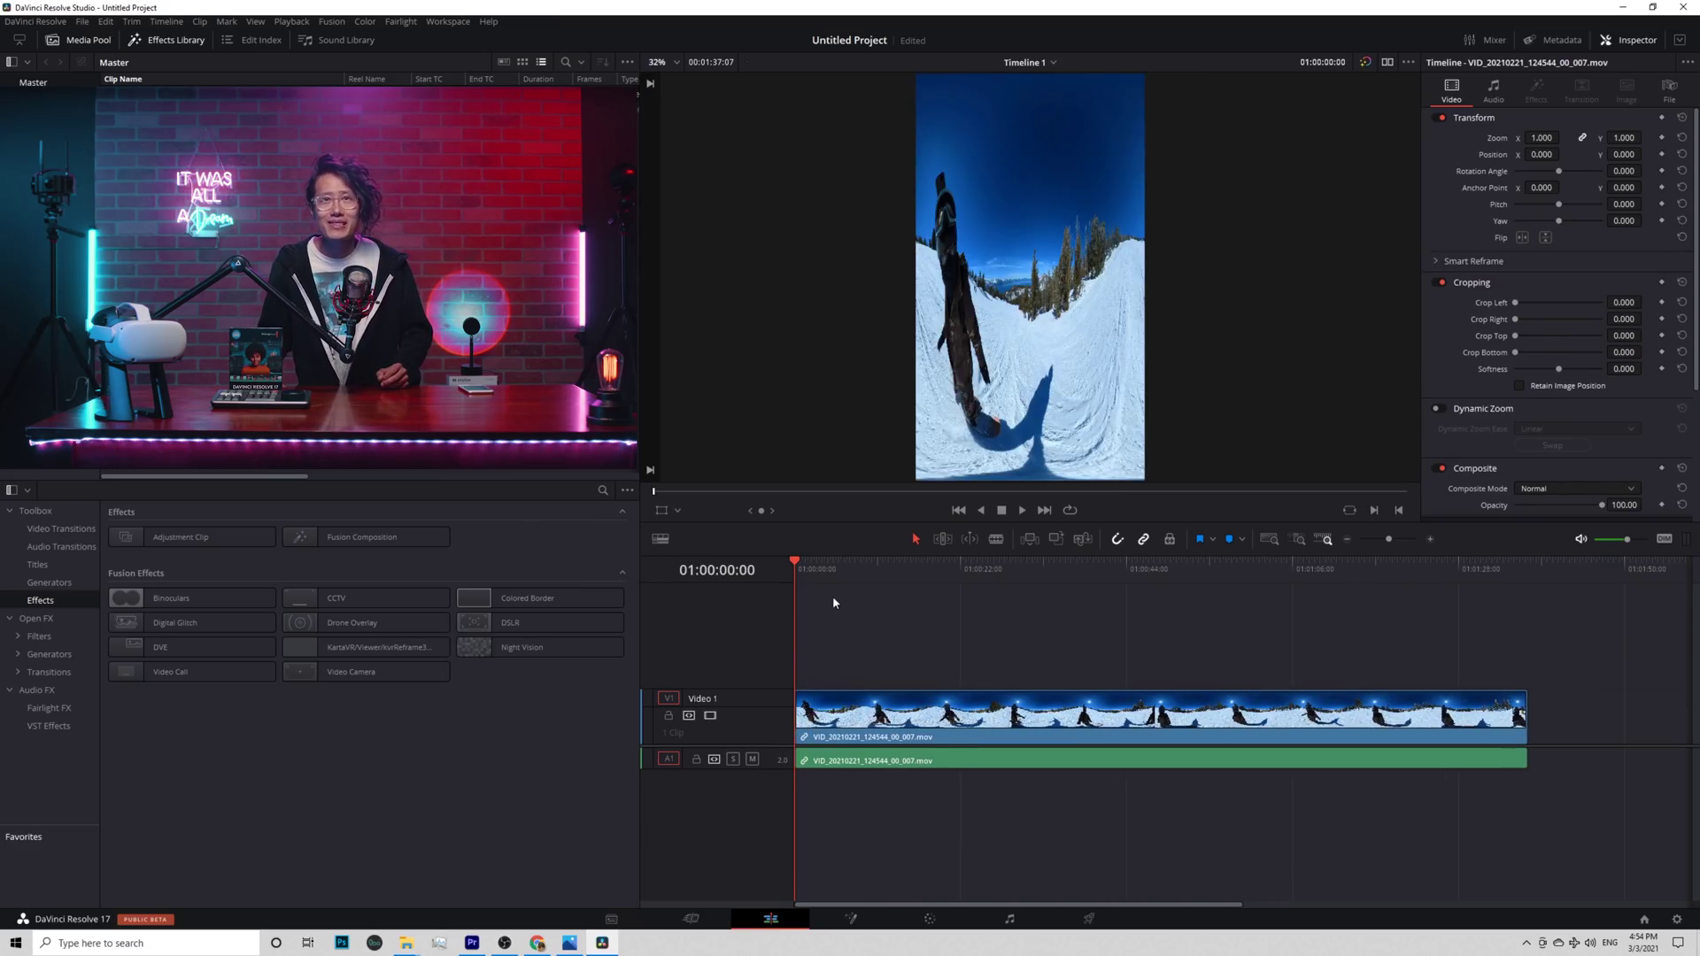
Scrub the timeline to about six seconds into the snowboard clip to preview it.
left_click(840, 571)
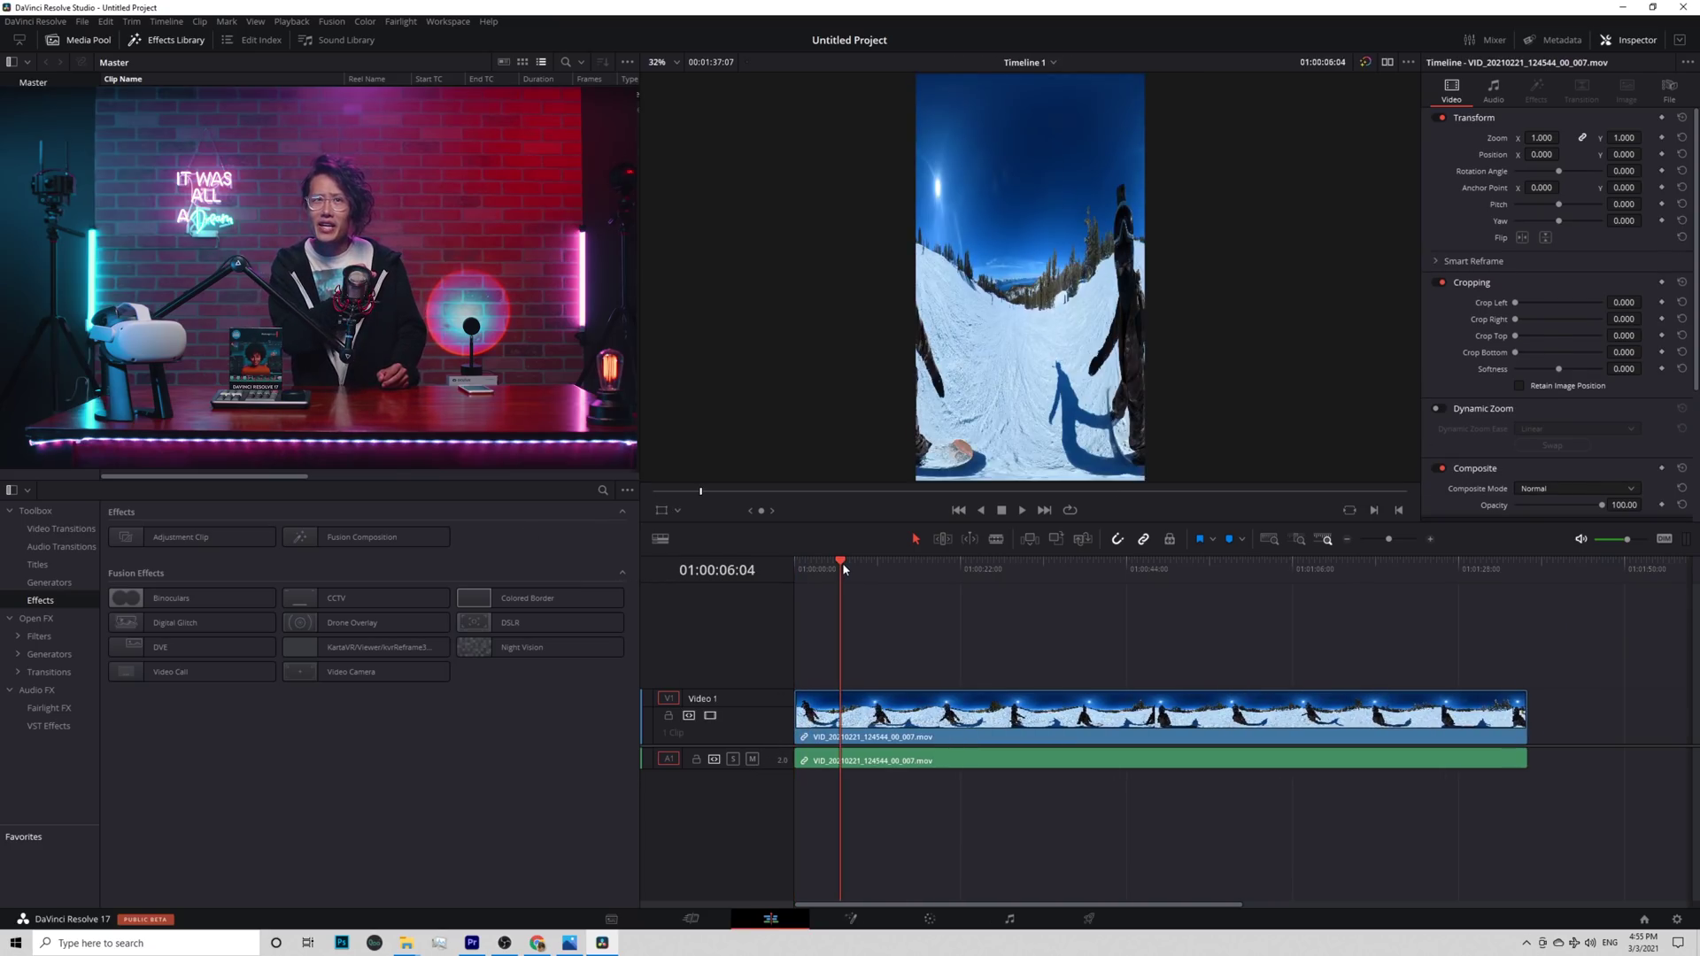
left_click_drag(843, 564, 850, 567)
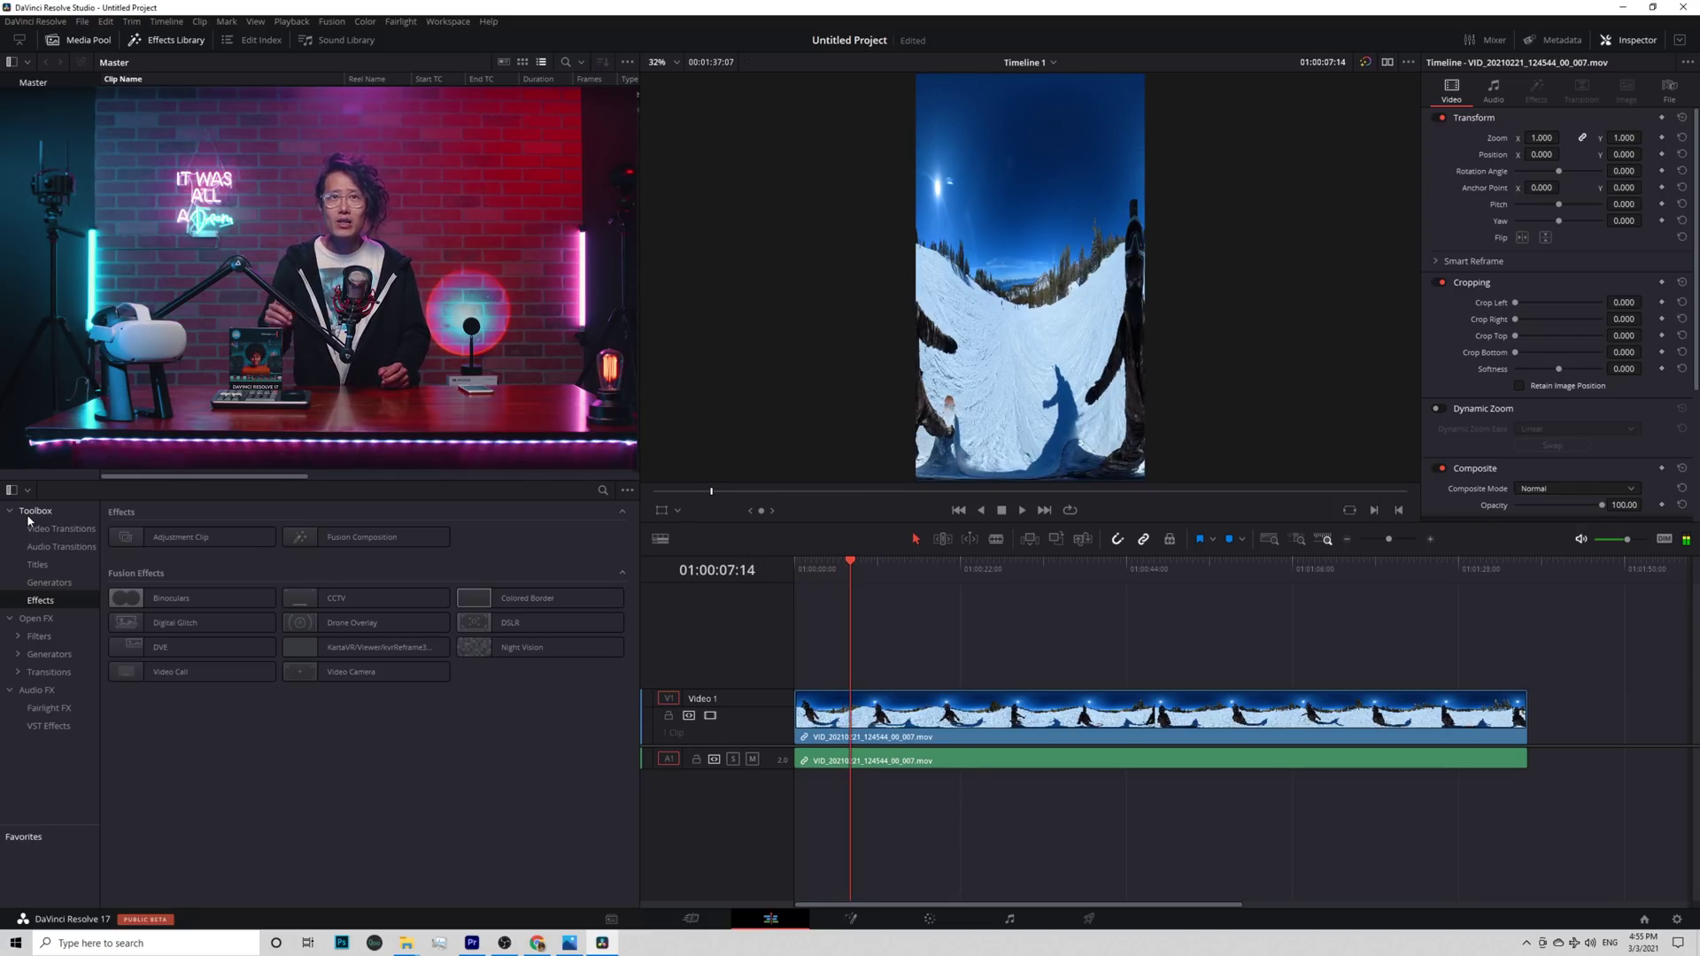
left_click(55, 529)
Apply kvrReframe360Ultra from Fusion Effects to the snowboard clip and show its Inspector settings.
left_click(41, 601)
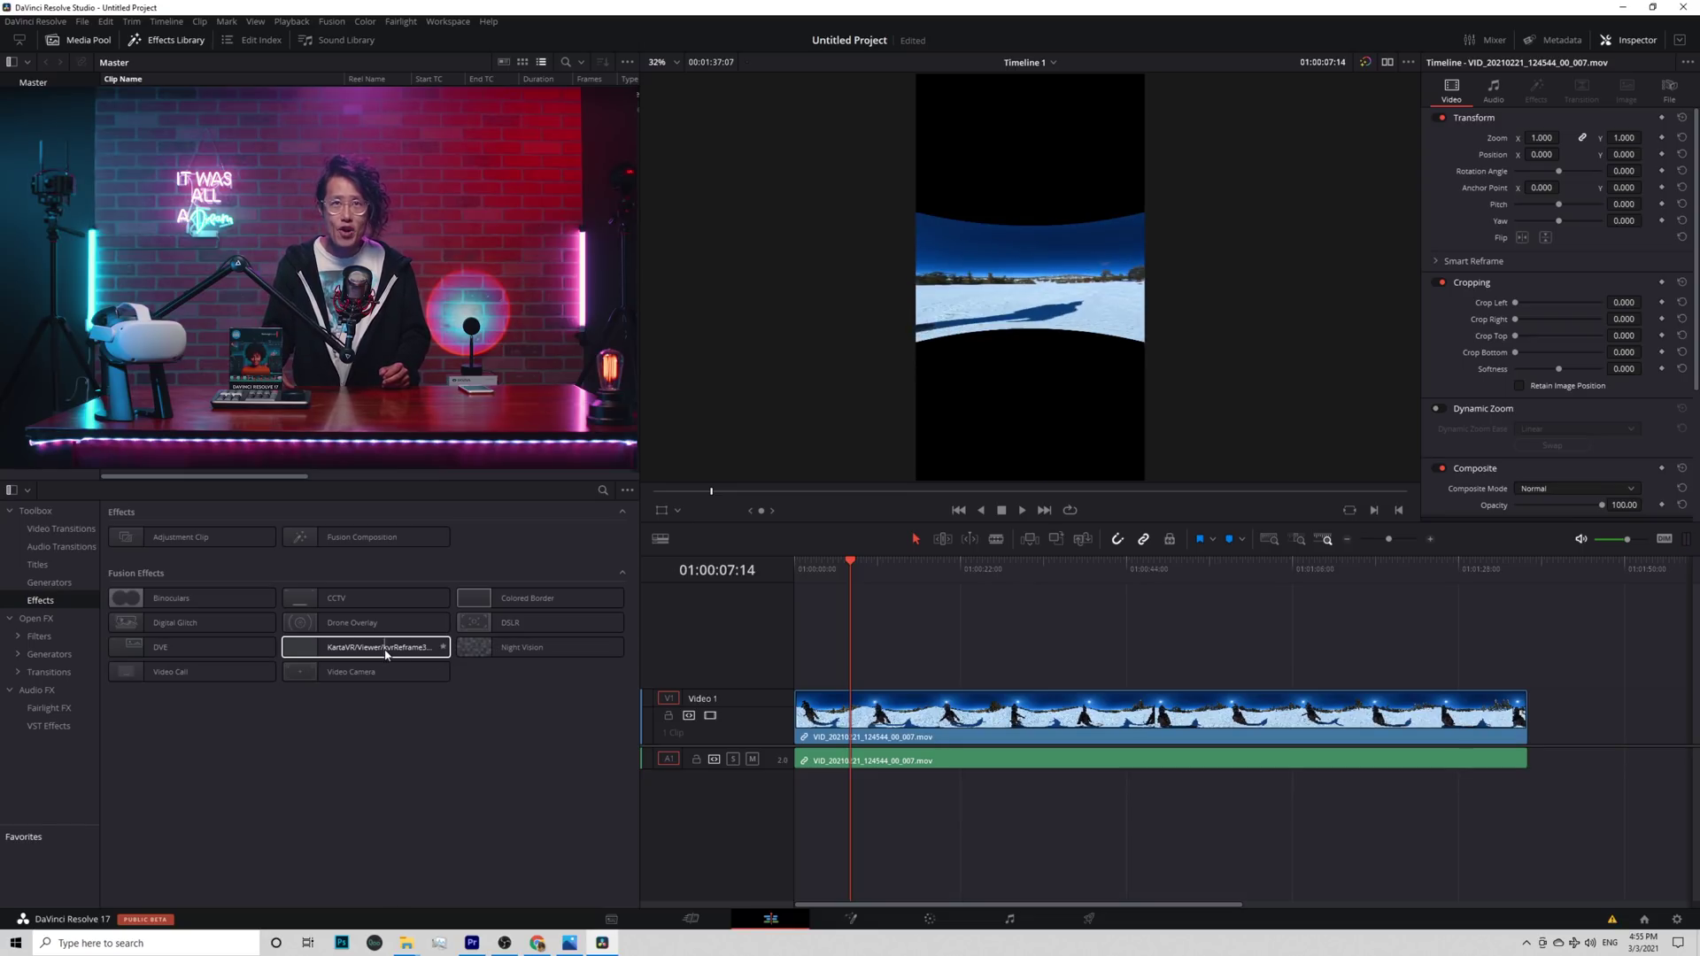
left_click_drag(315, 653, 879, 730)
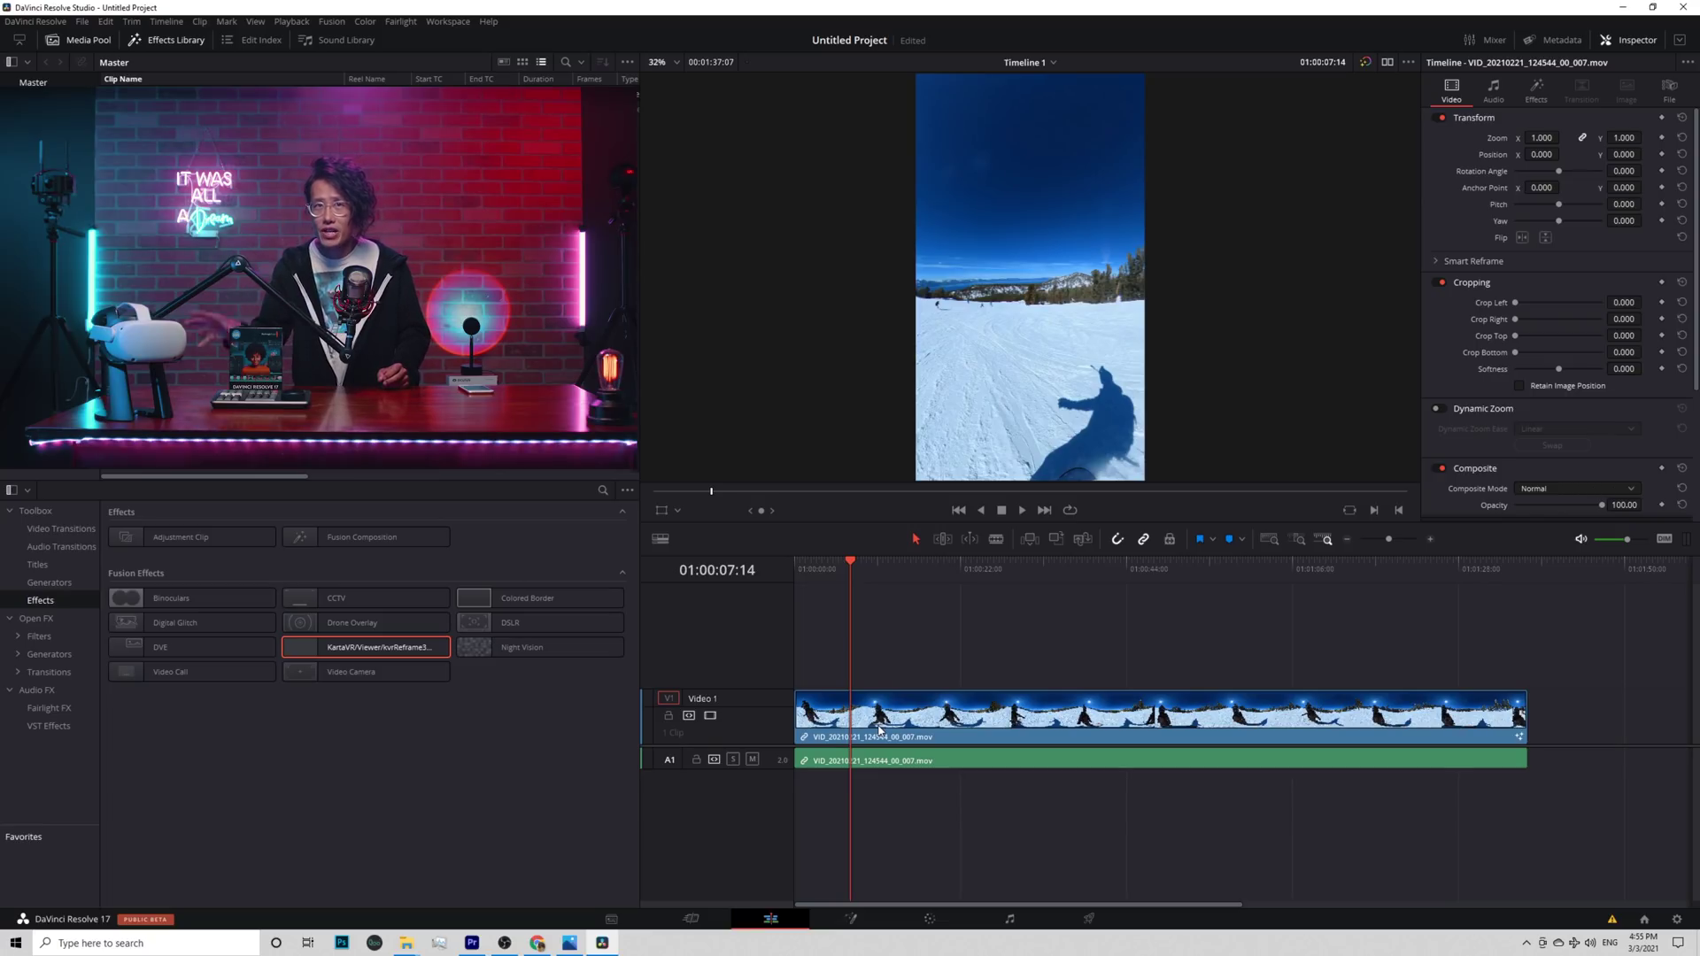
left_click(1539, 92)
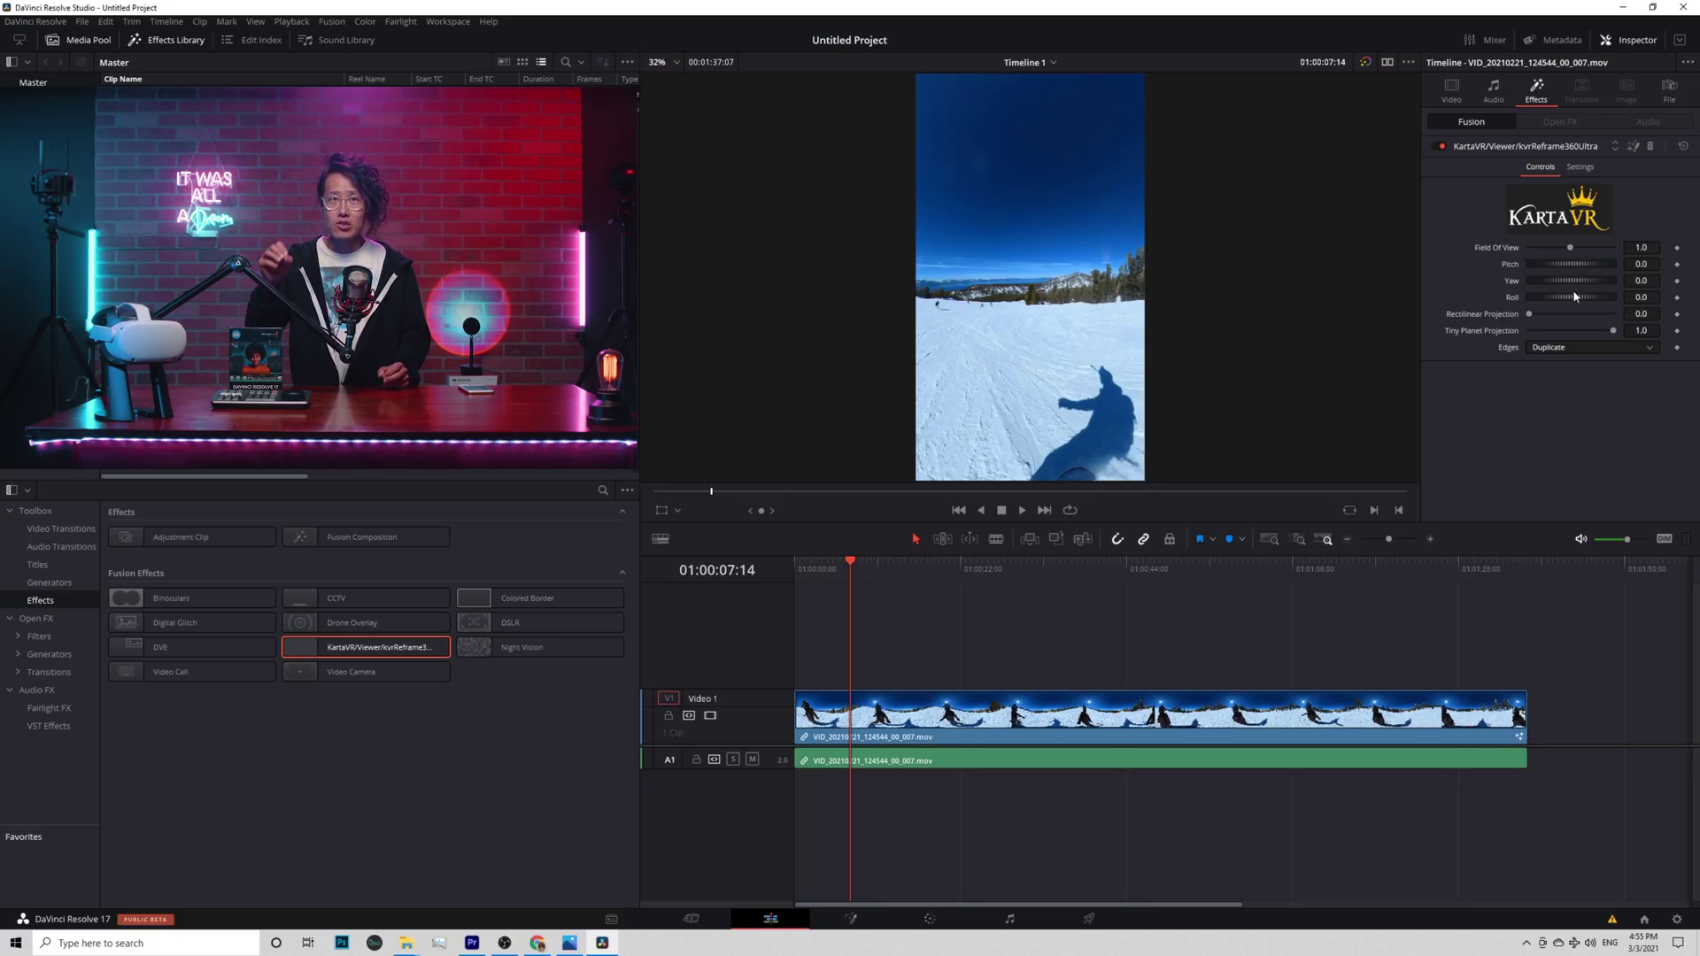
Rotate the view toward the rider, set field of view to 0.188 and roll to 0.0.
mouse_move(1574, 285)
left_mouse_down()
mouse_move(1526, 286)
mouse_move(1553, 244)
mouse_move(1511, 257)
mouse_move(1550, 296)
mouse_move(1587, 294)
left_mouse_up()
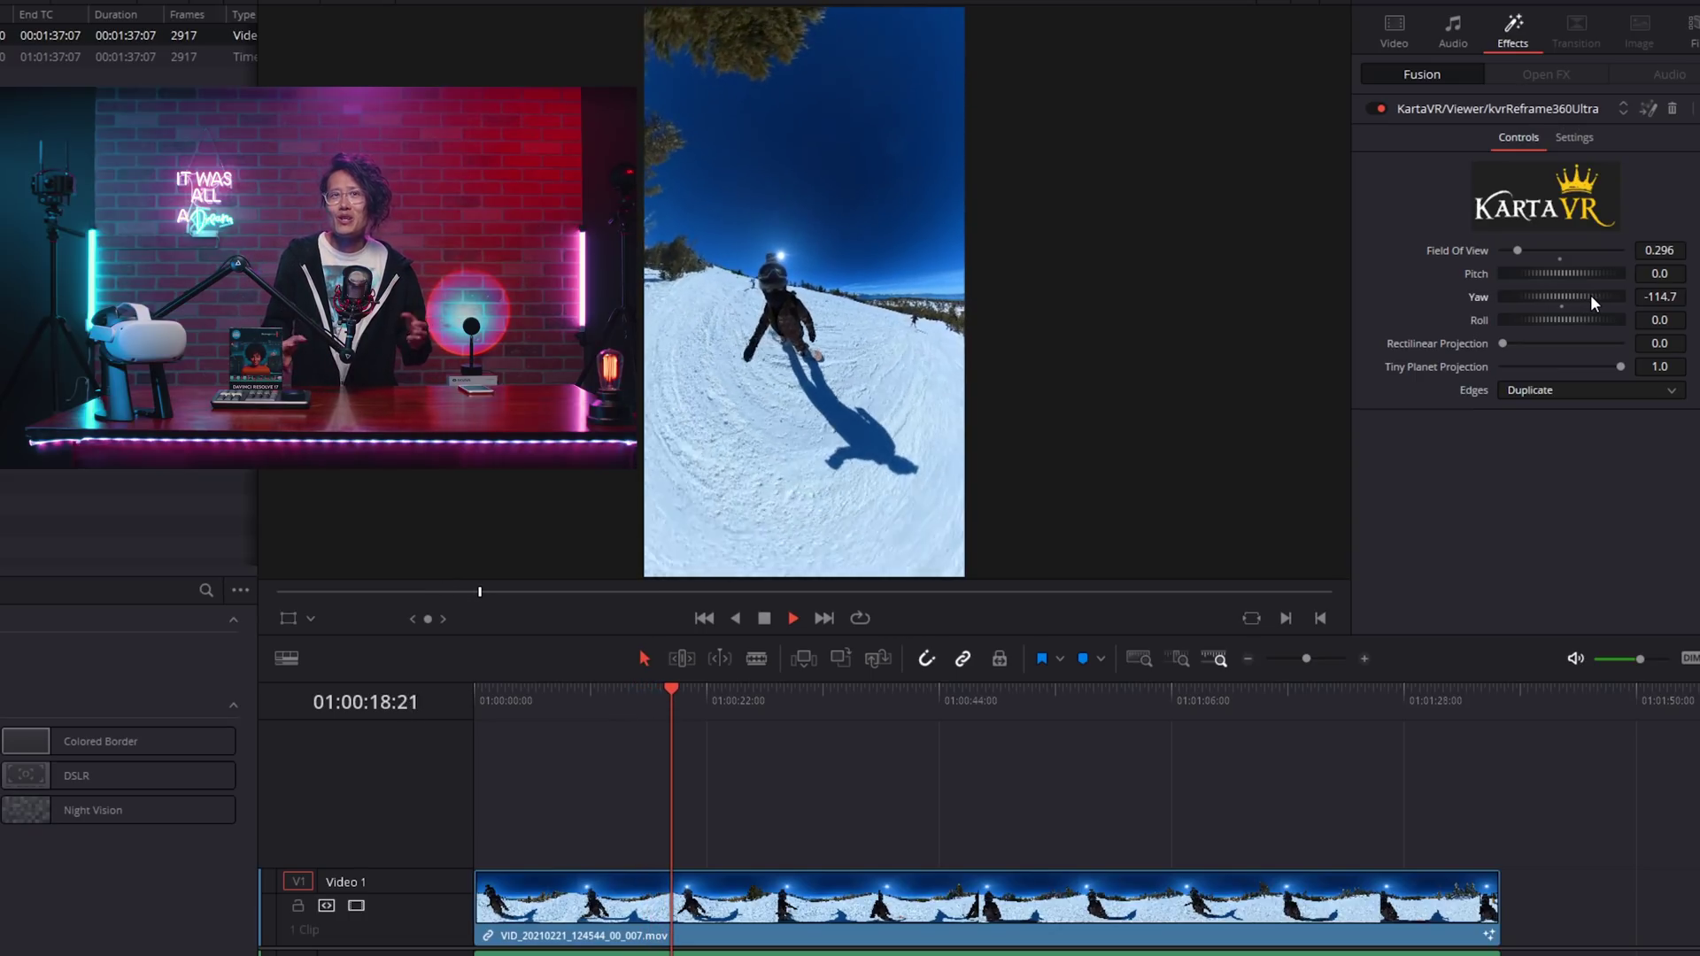
left_click_drag(1591, 295, 1532, 289)
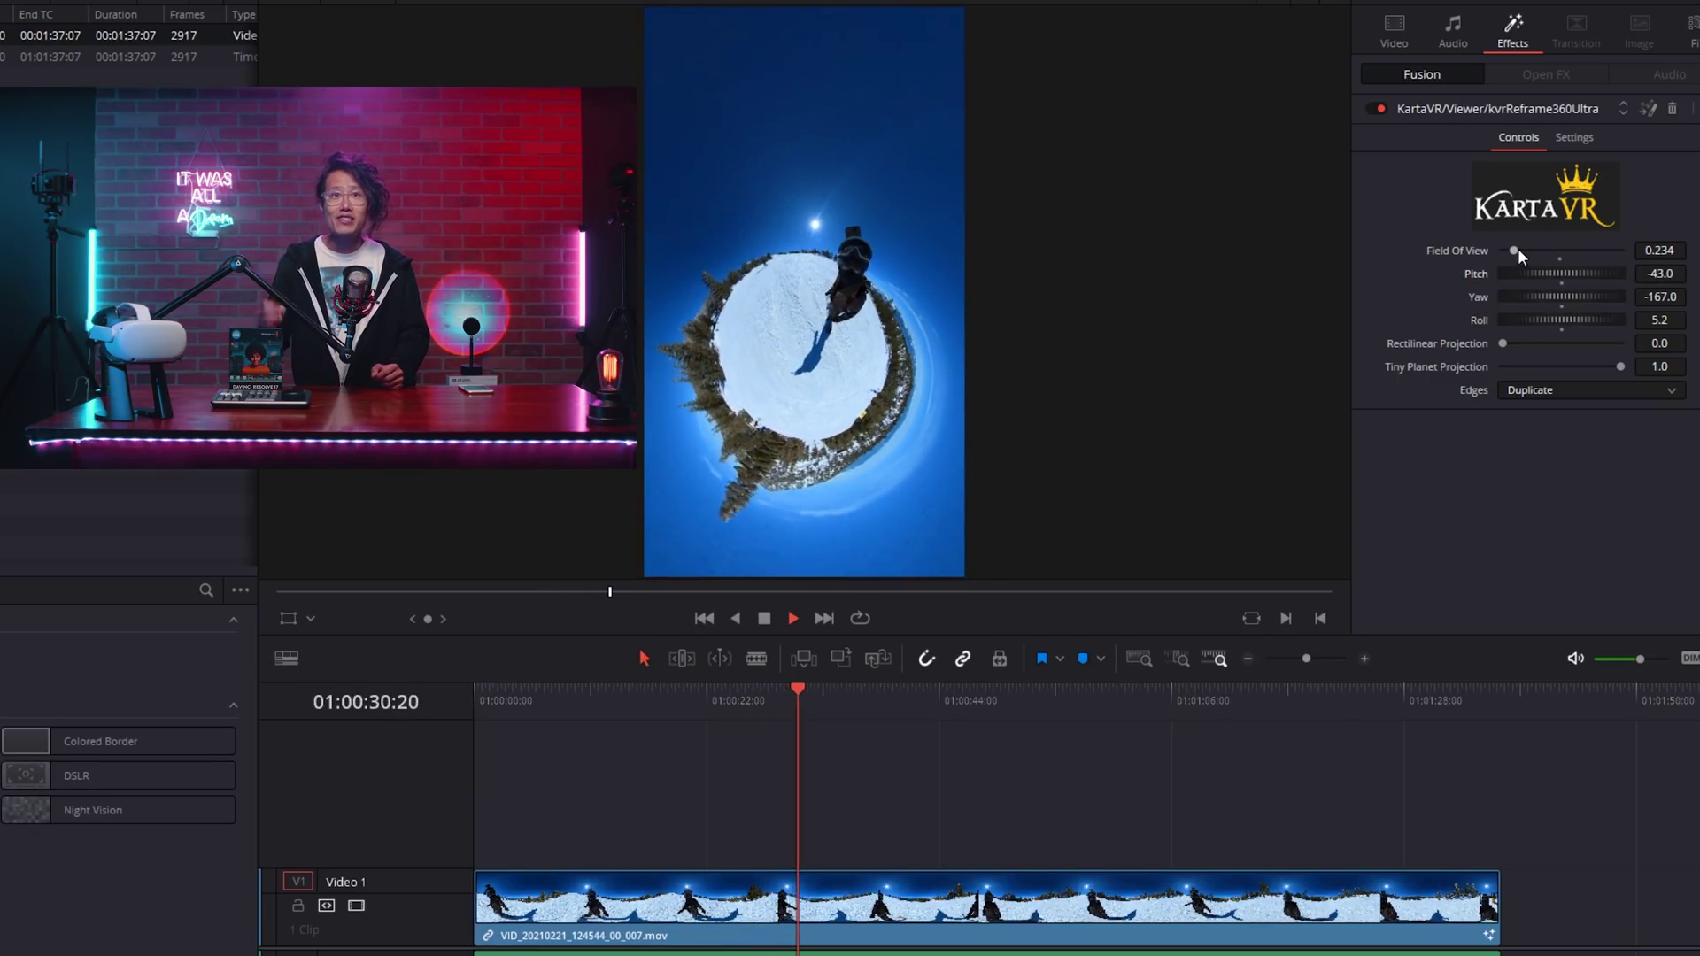
left_click_drag(1515, 254, 1511, 255)
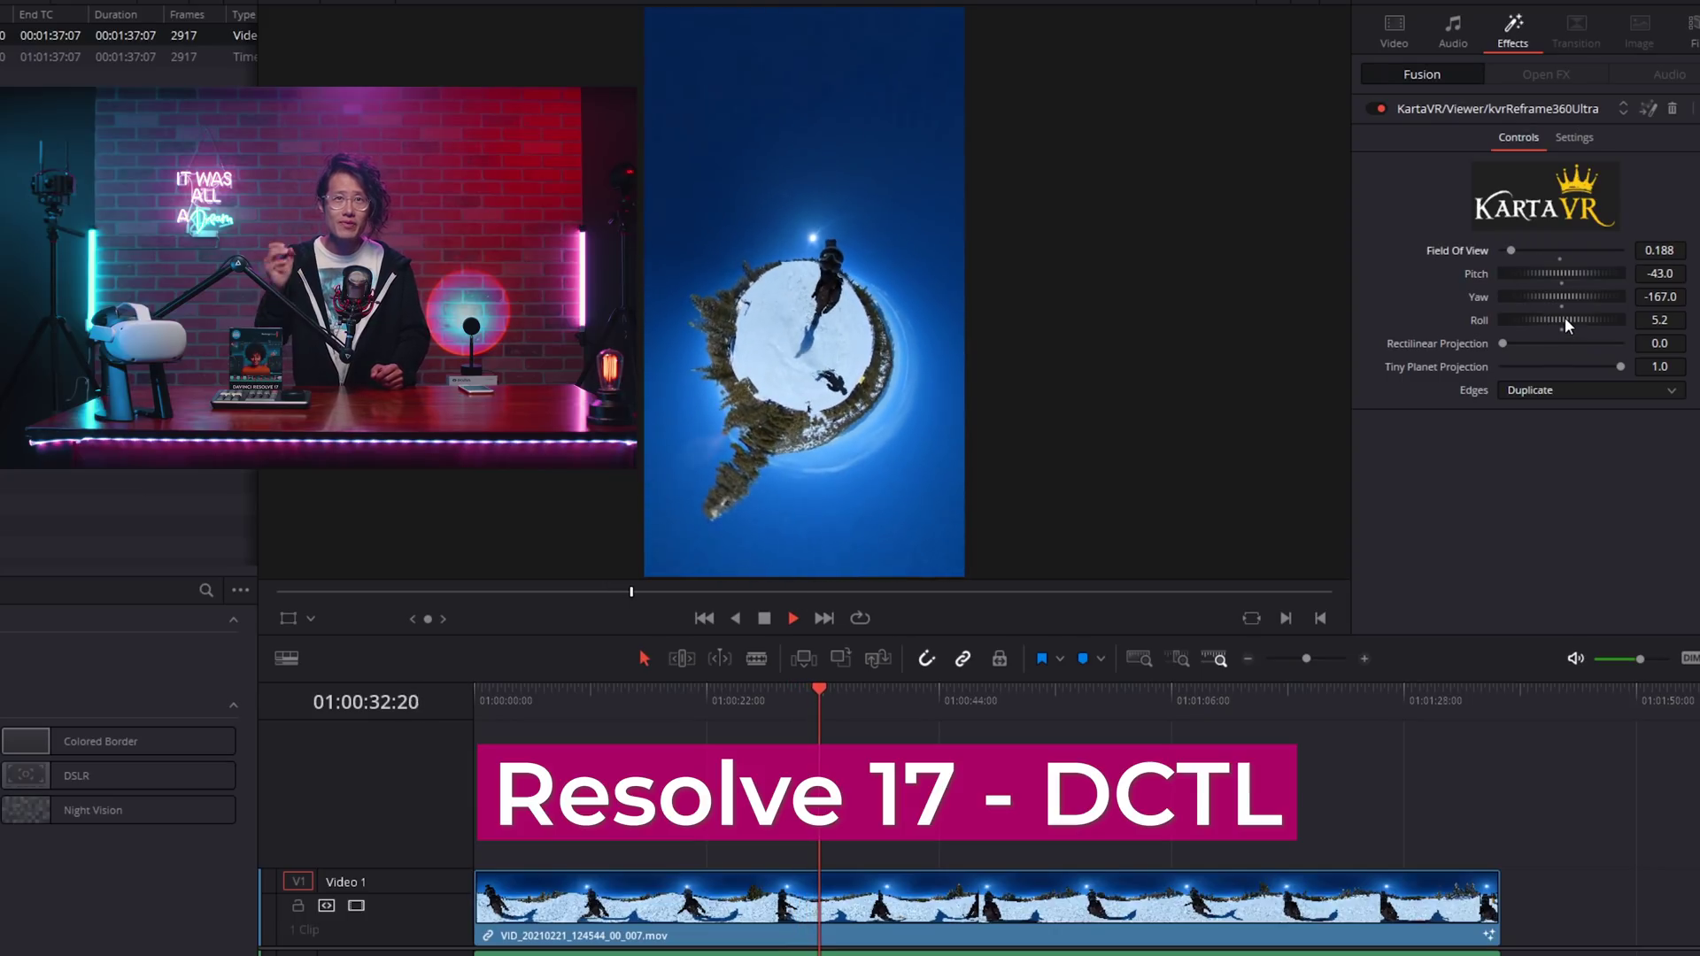
left_click_drag(1561, 319, 1522, 250)
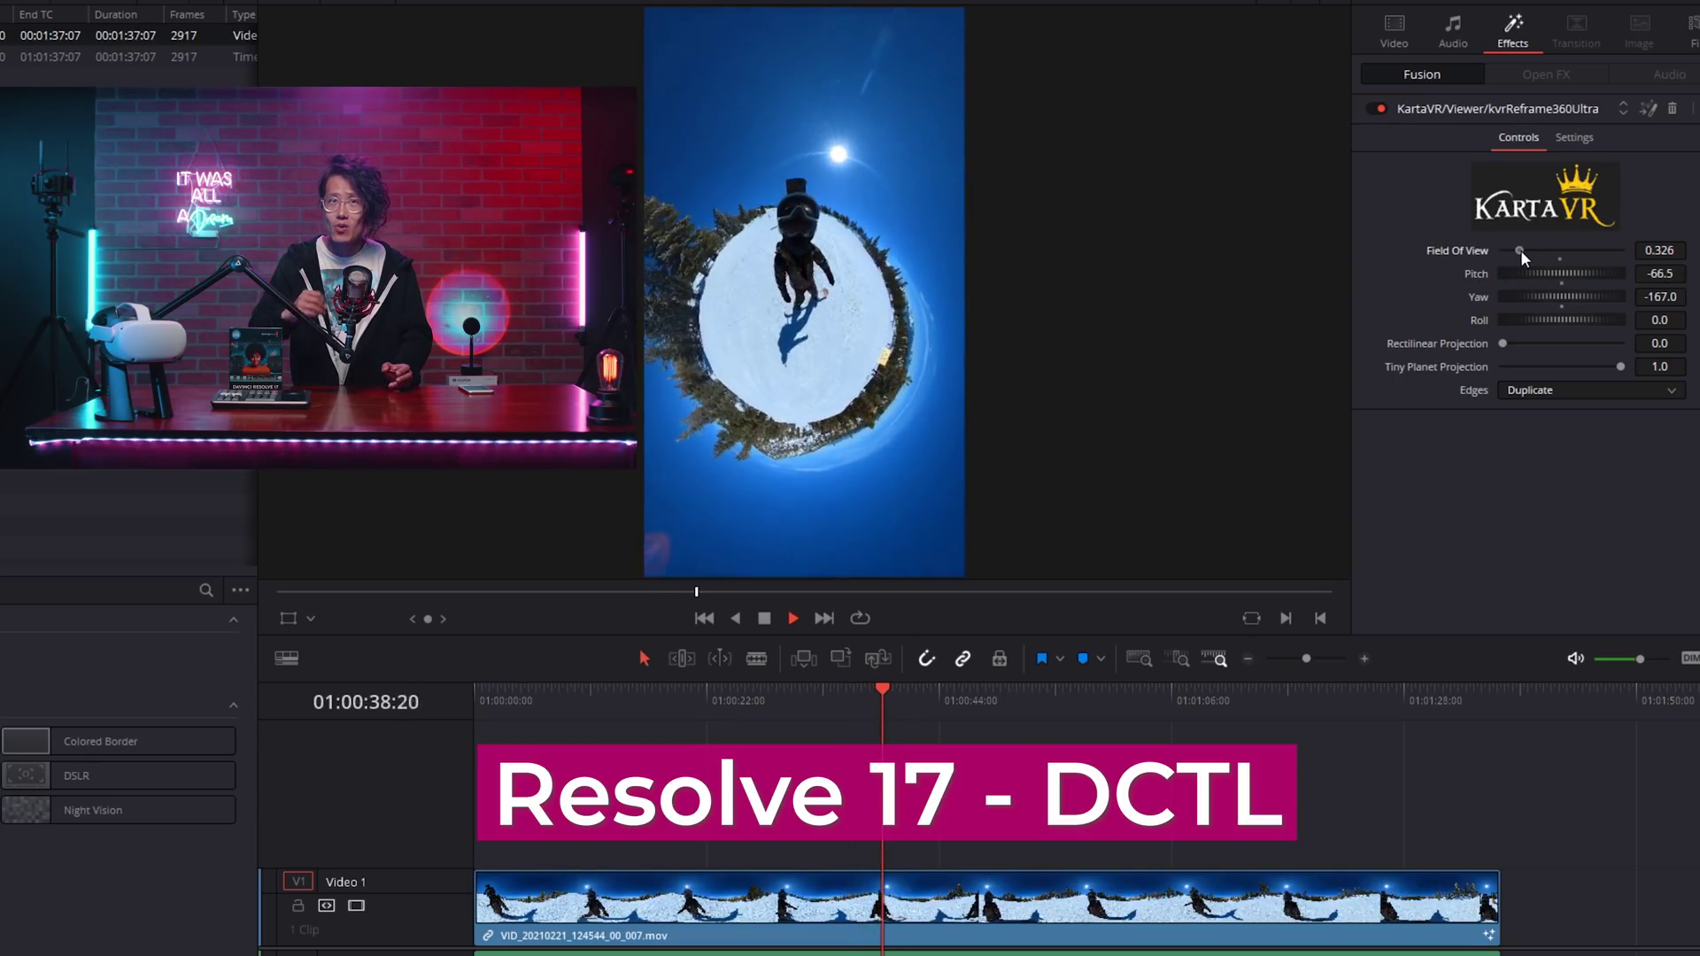
Ease the tiny planet with field of view 0.296, lower pitch and a new yaw.
mouse_move(1620, 365)
left_mouse_down()
mouse_move(1591, 365)
mouse_move(1629, 364)
left_mouse_up()
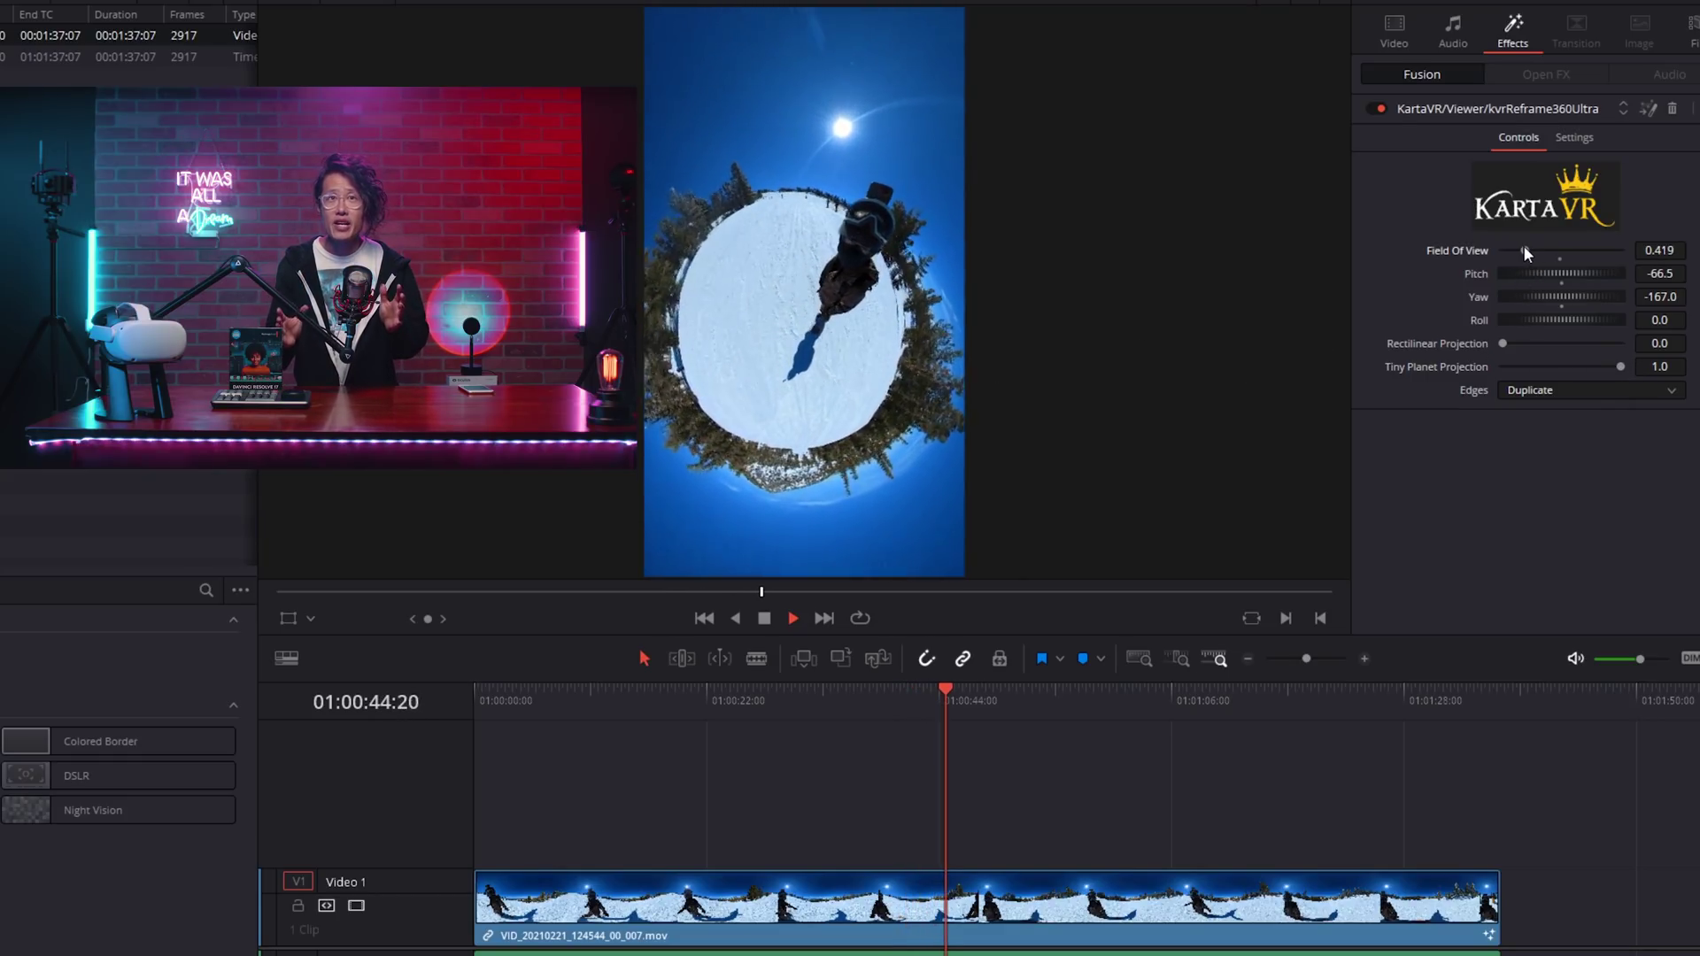
left_click_drag(1517, 250, 1515, 250)
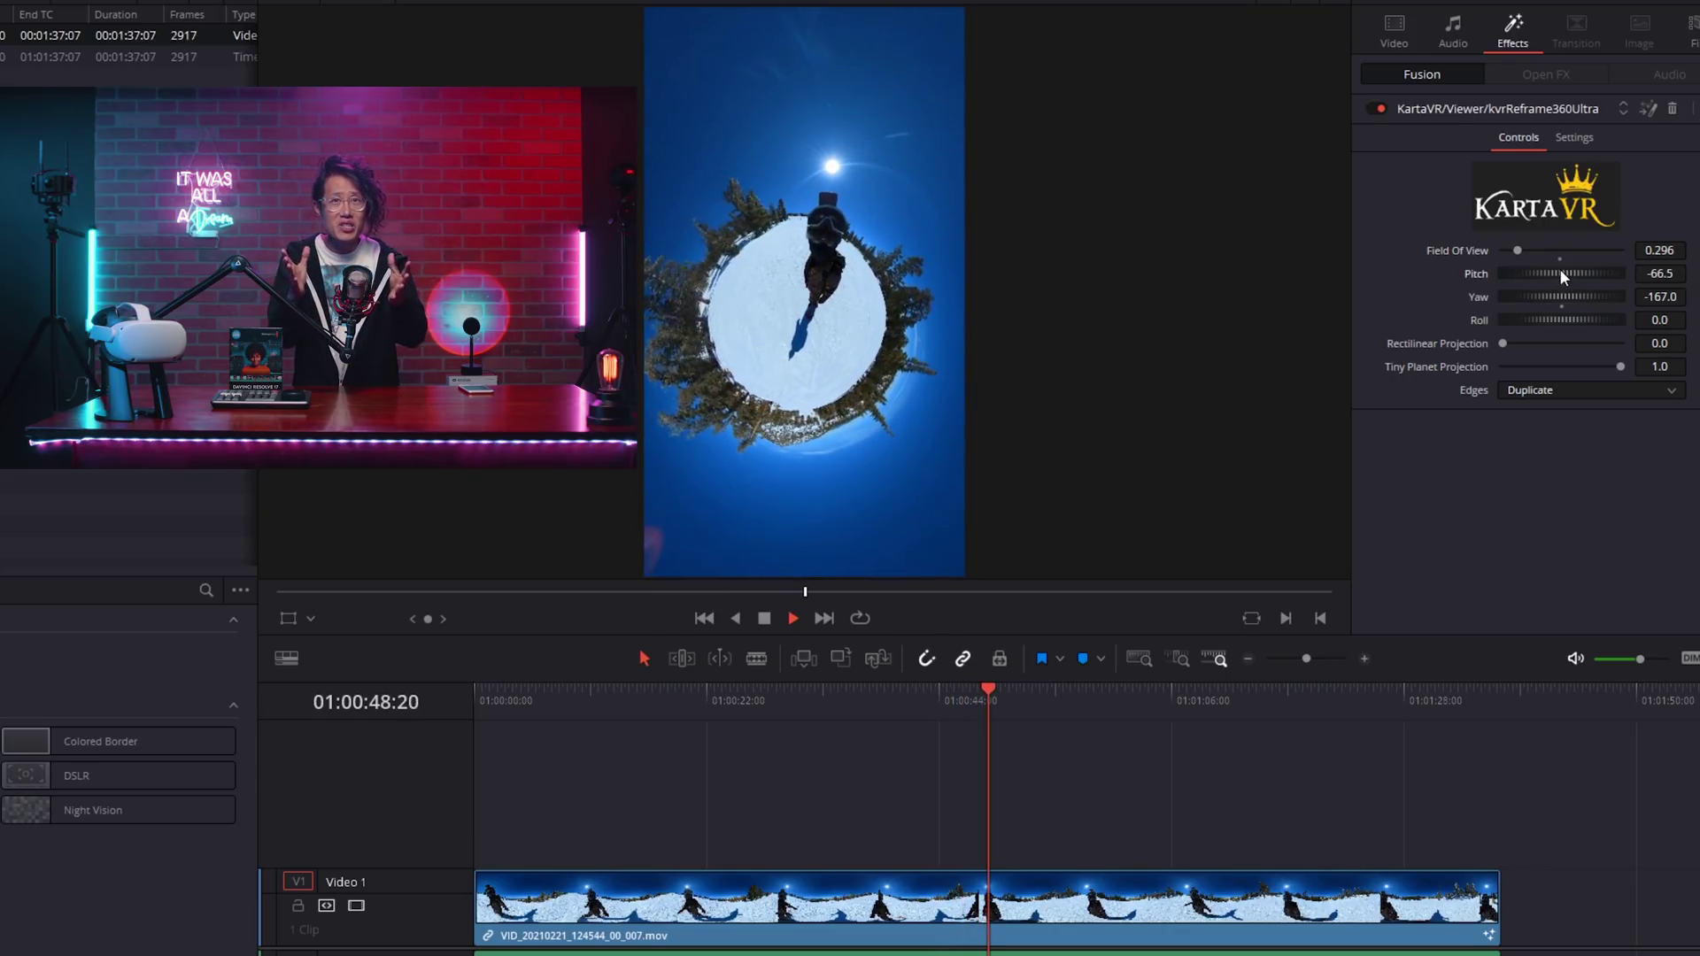
left_click_drag(1560, 269, 1560, 304)
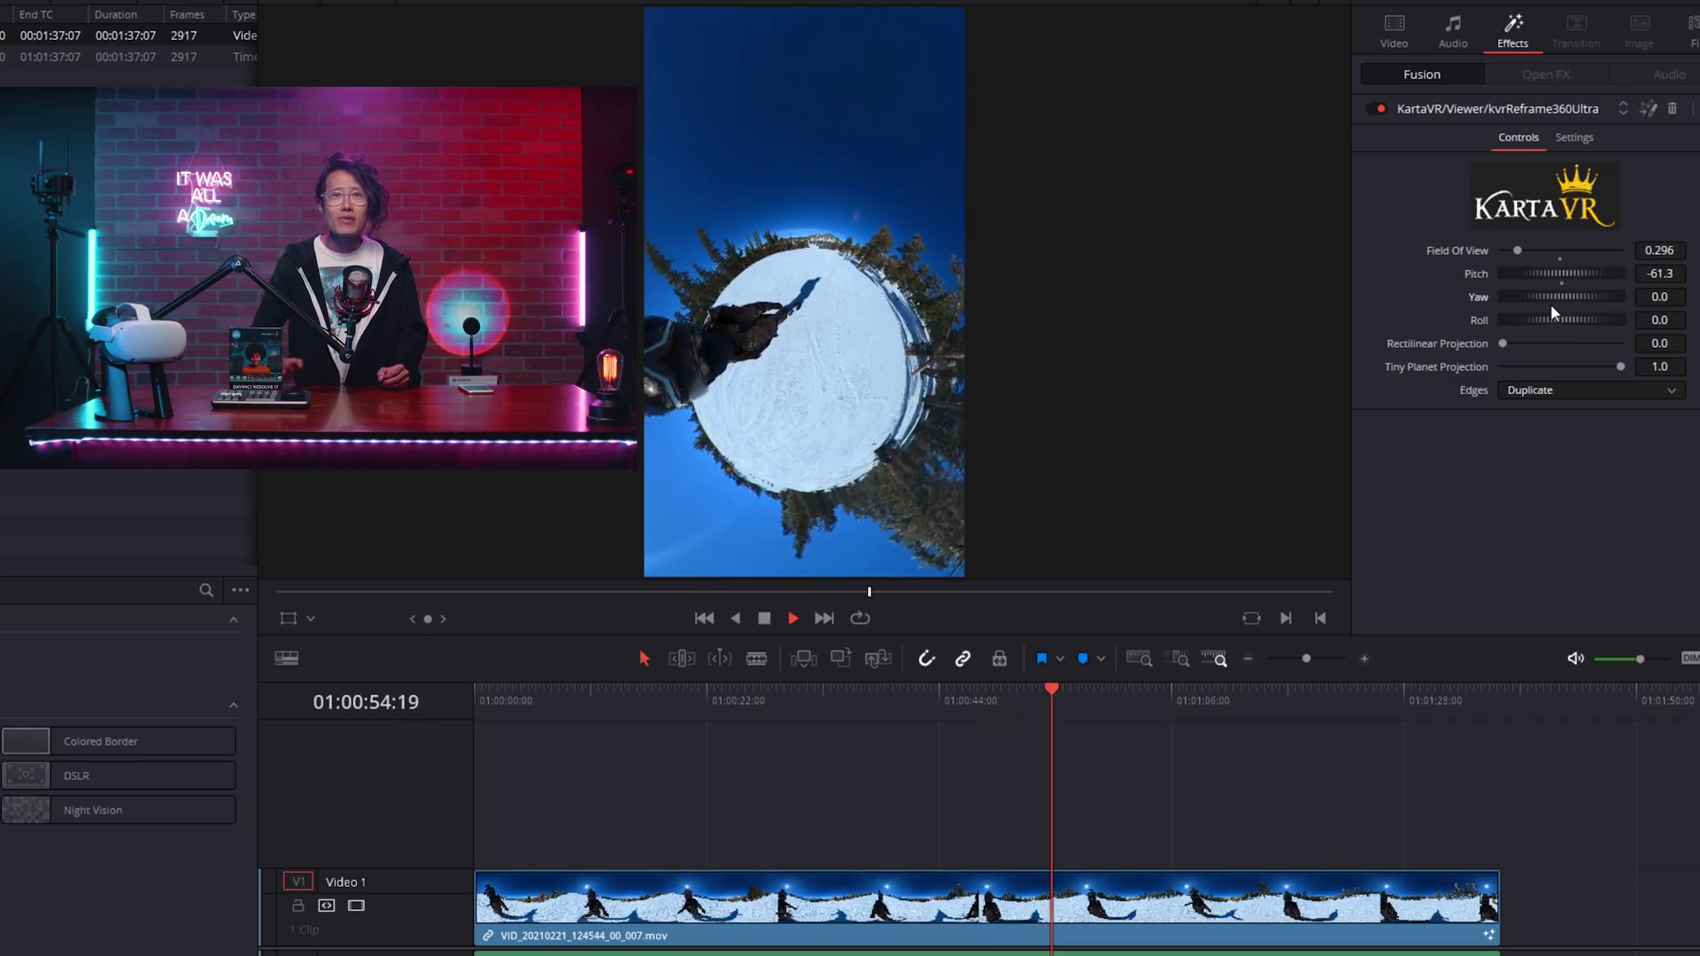
left_click_drag(1565, 294, 1548, 250)
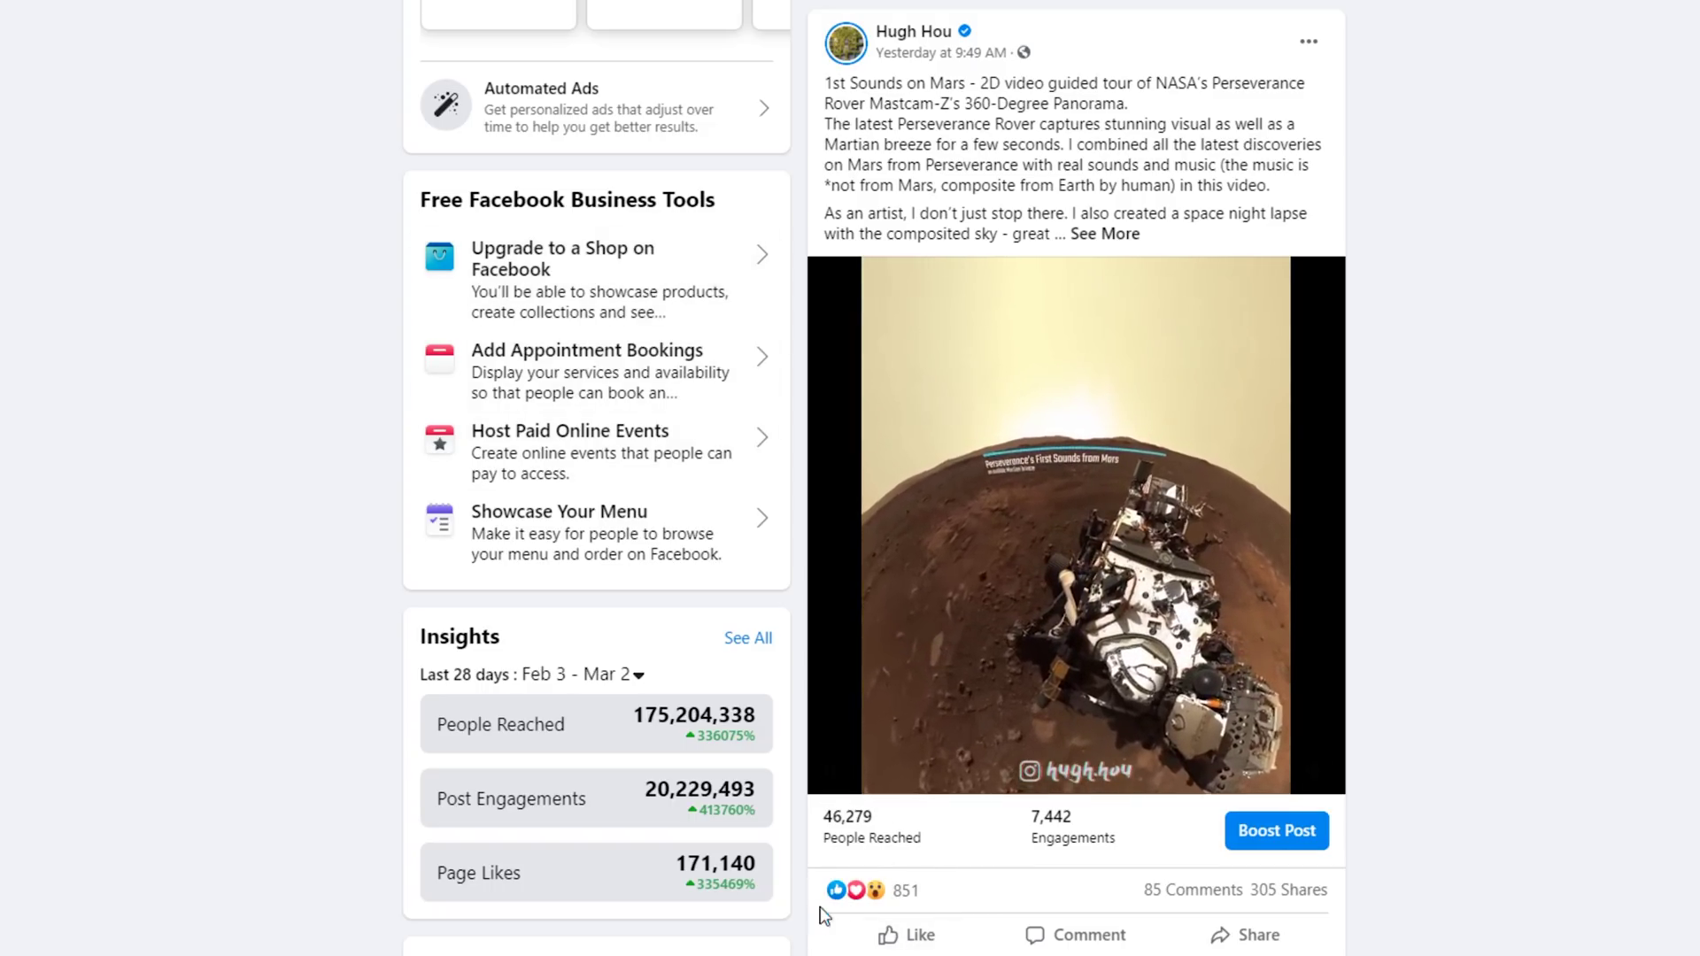
mouse_move(942, 926)
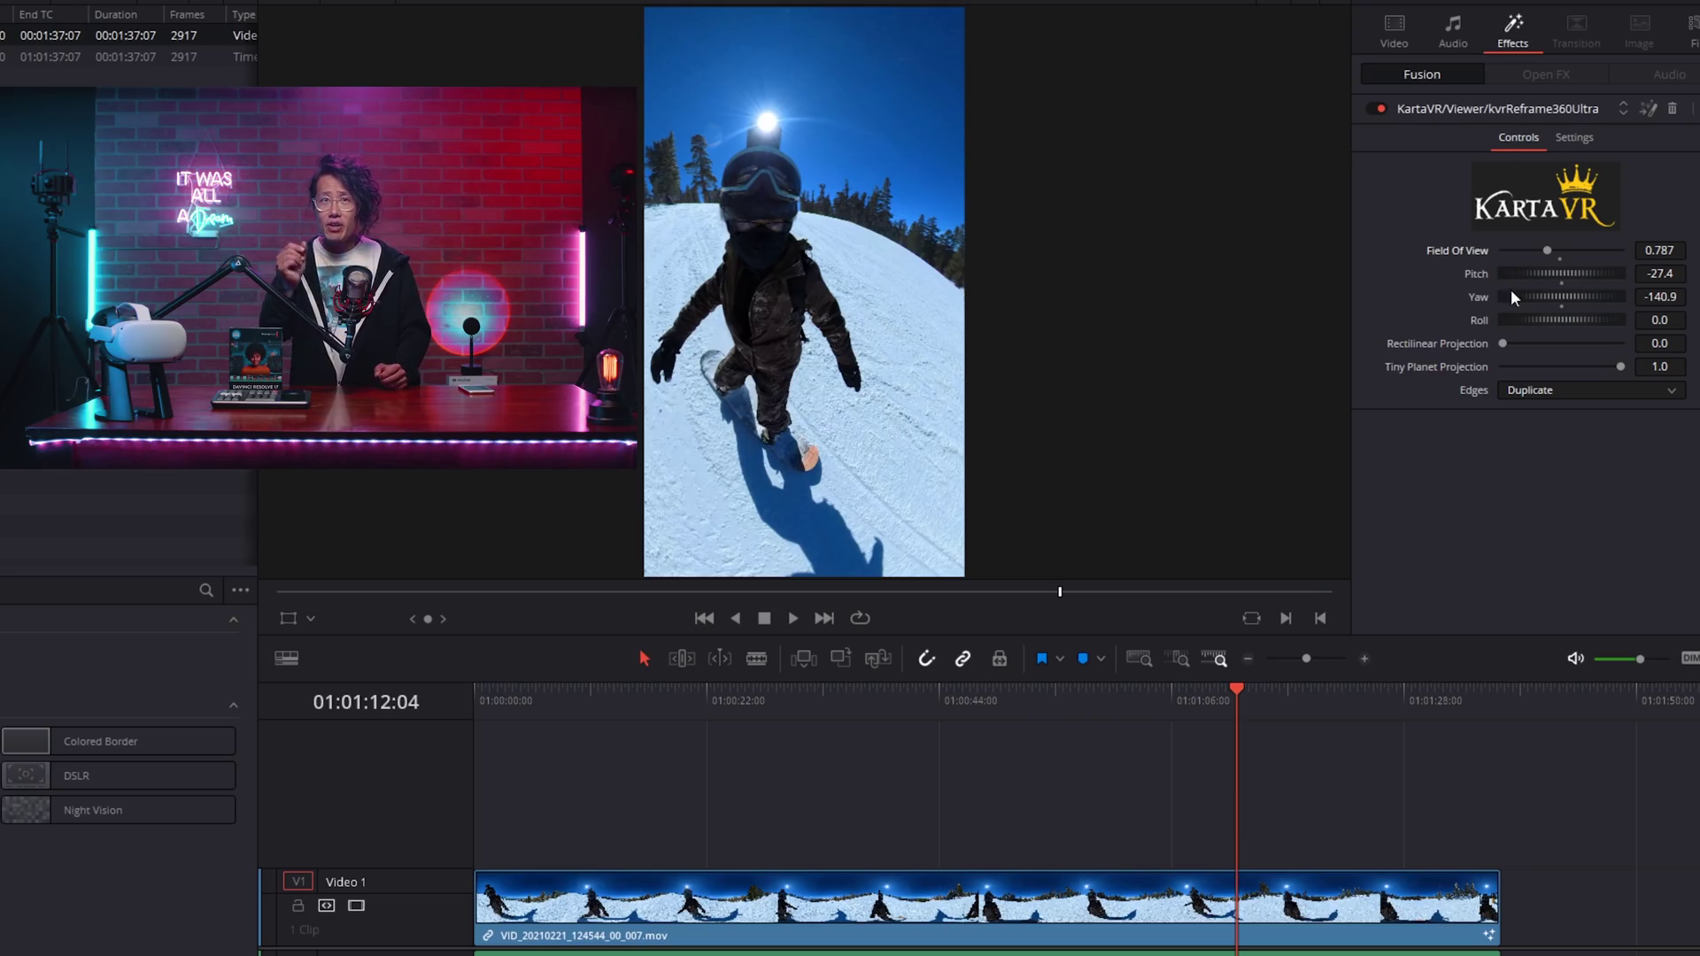
Adjust field of view and tiny planet, set roll 10.4, and enter rectilinear projection 0.65.
left_click_drag(1549, 250, 1564, 316)
mouse_move(1617, 366)
left_mouse_down()
mouse_move(1422, 376)
mouse_move(1608, 374)
left_mouse_up()
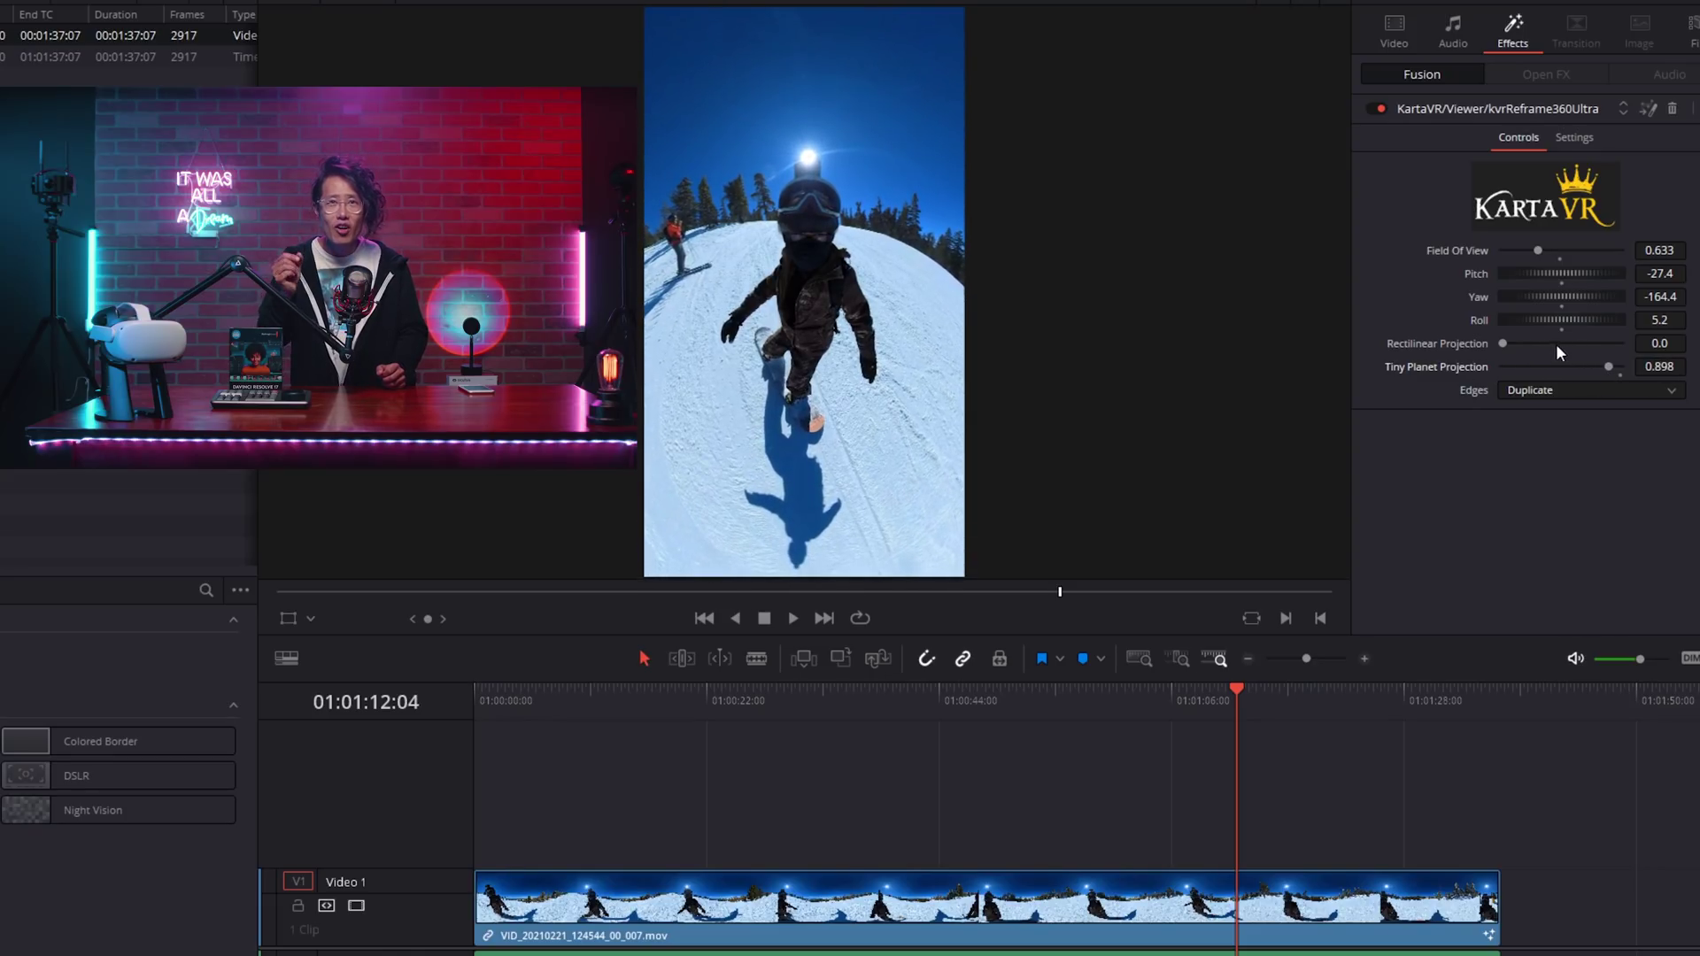
left_click_drag(1502, 342, 1592, 345)
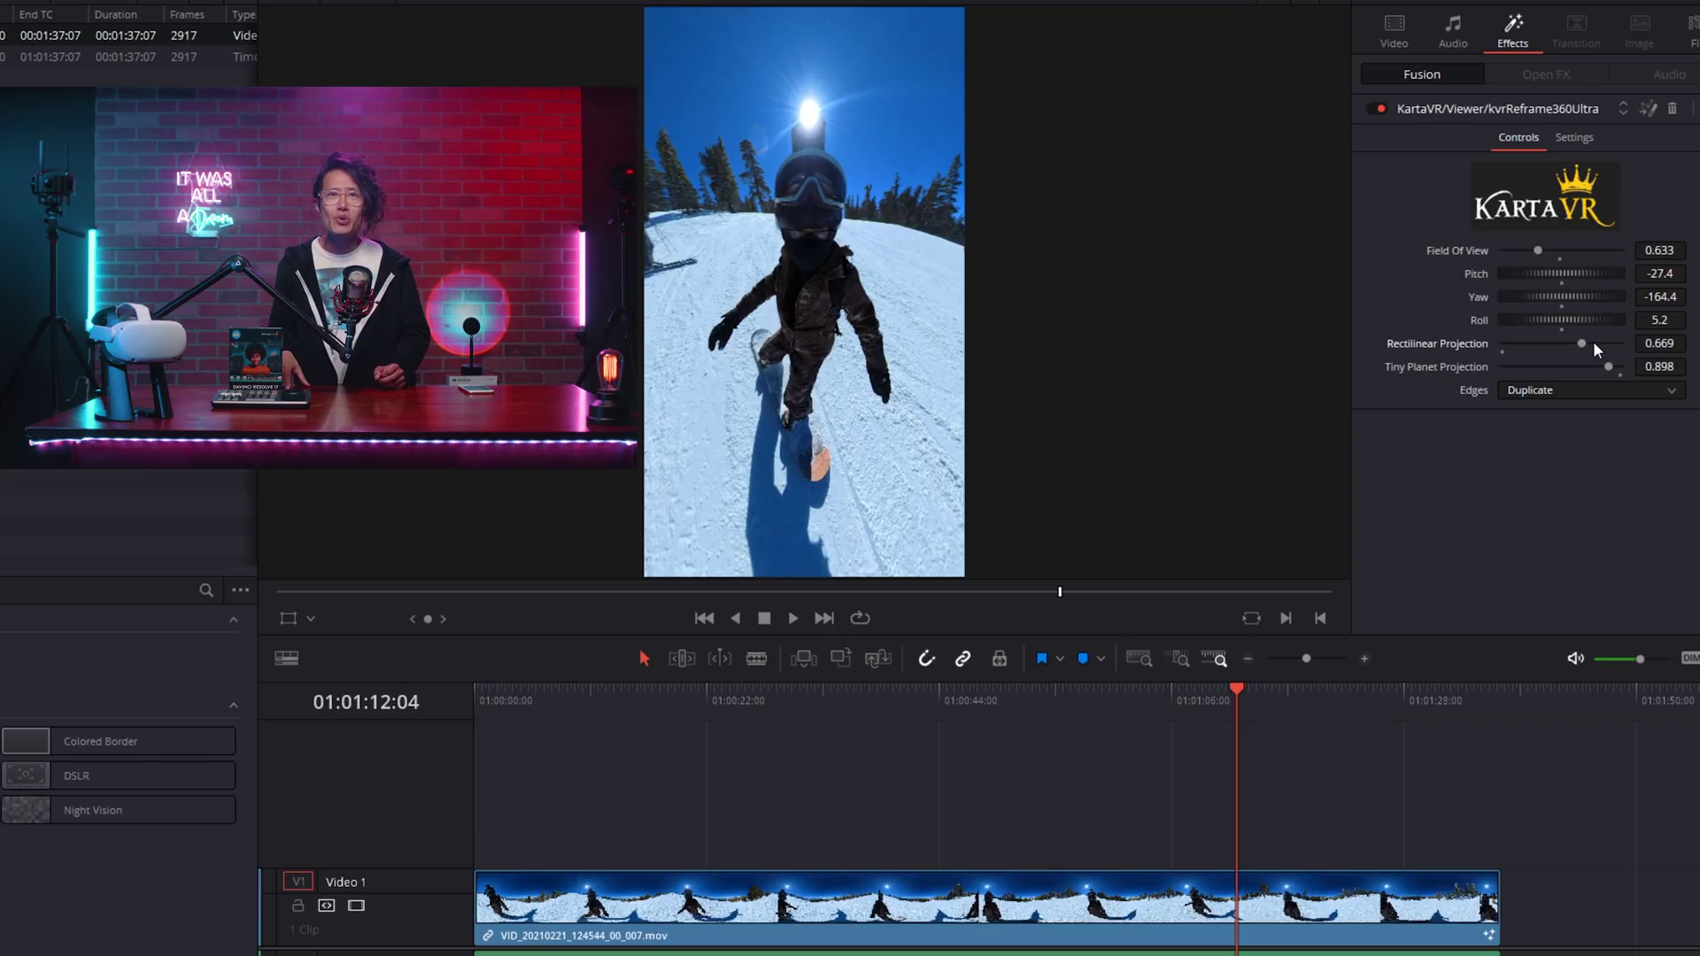
left_click_drag(1577, 343, 1586, 342)
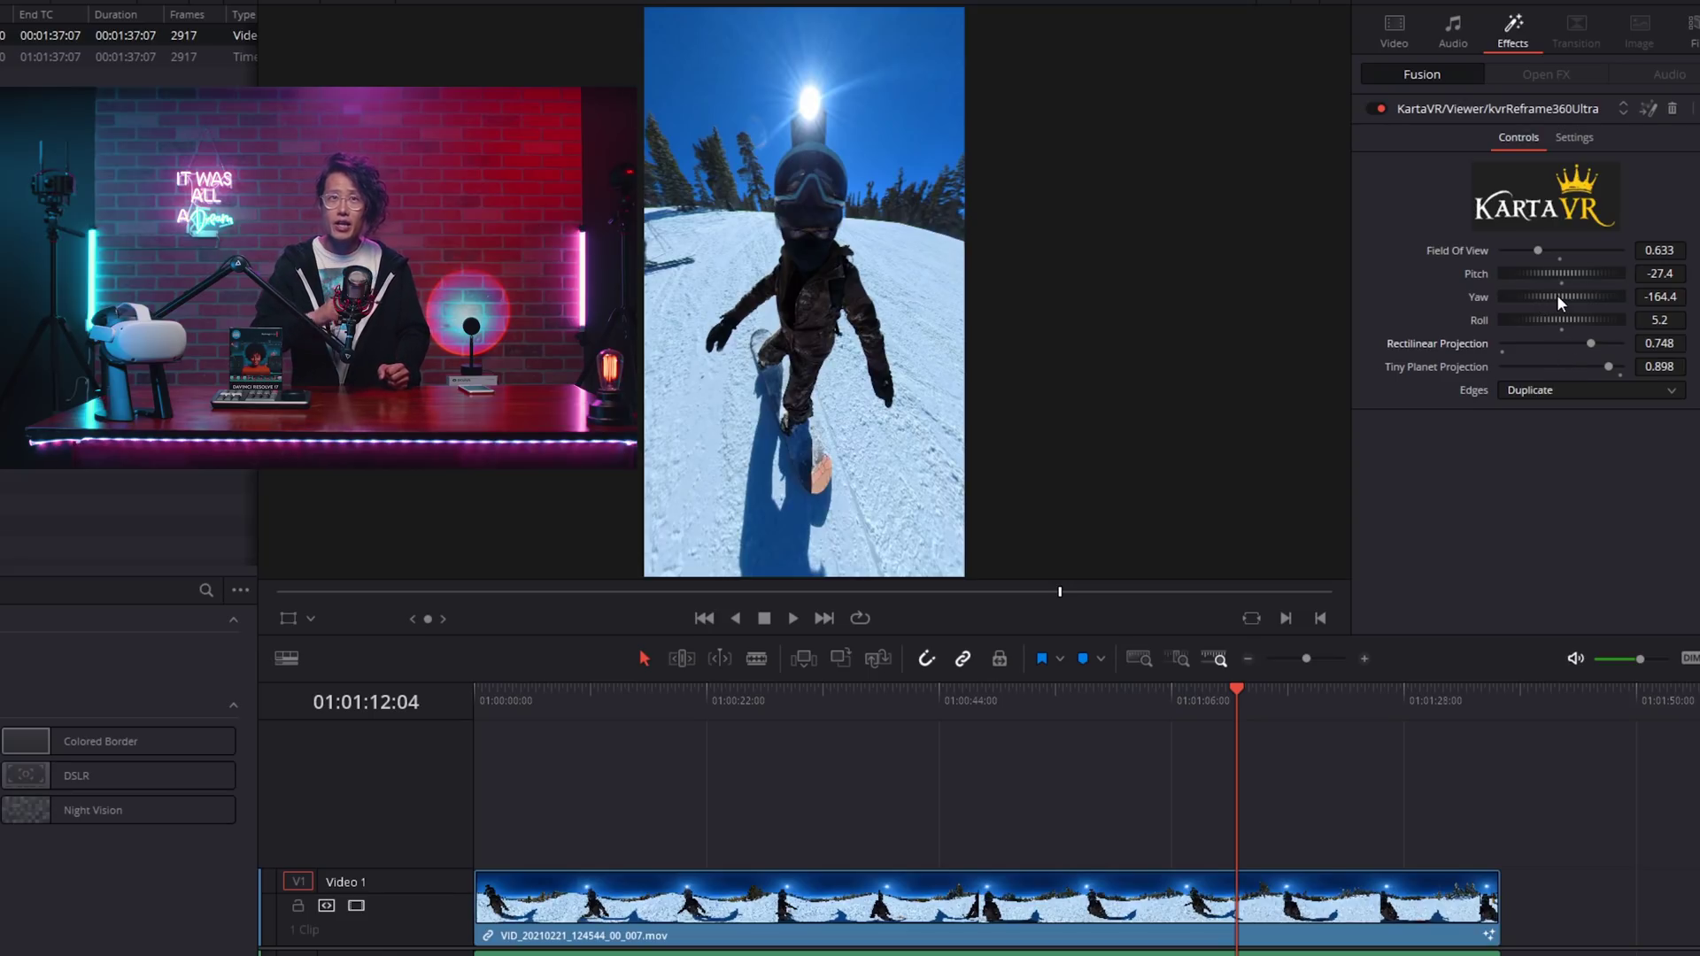
left_click_drag(1570, 320, 1570, 317)
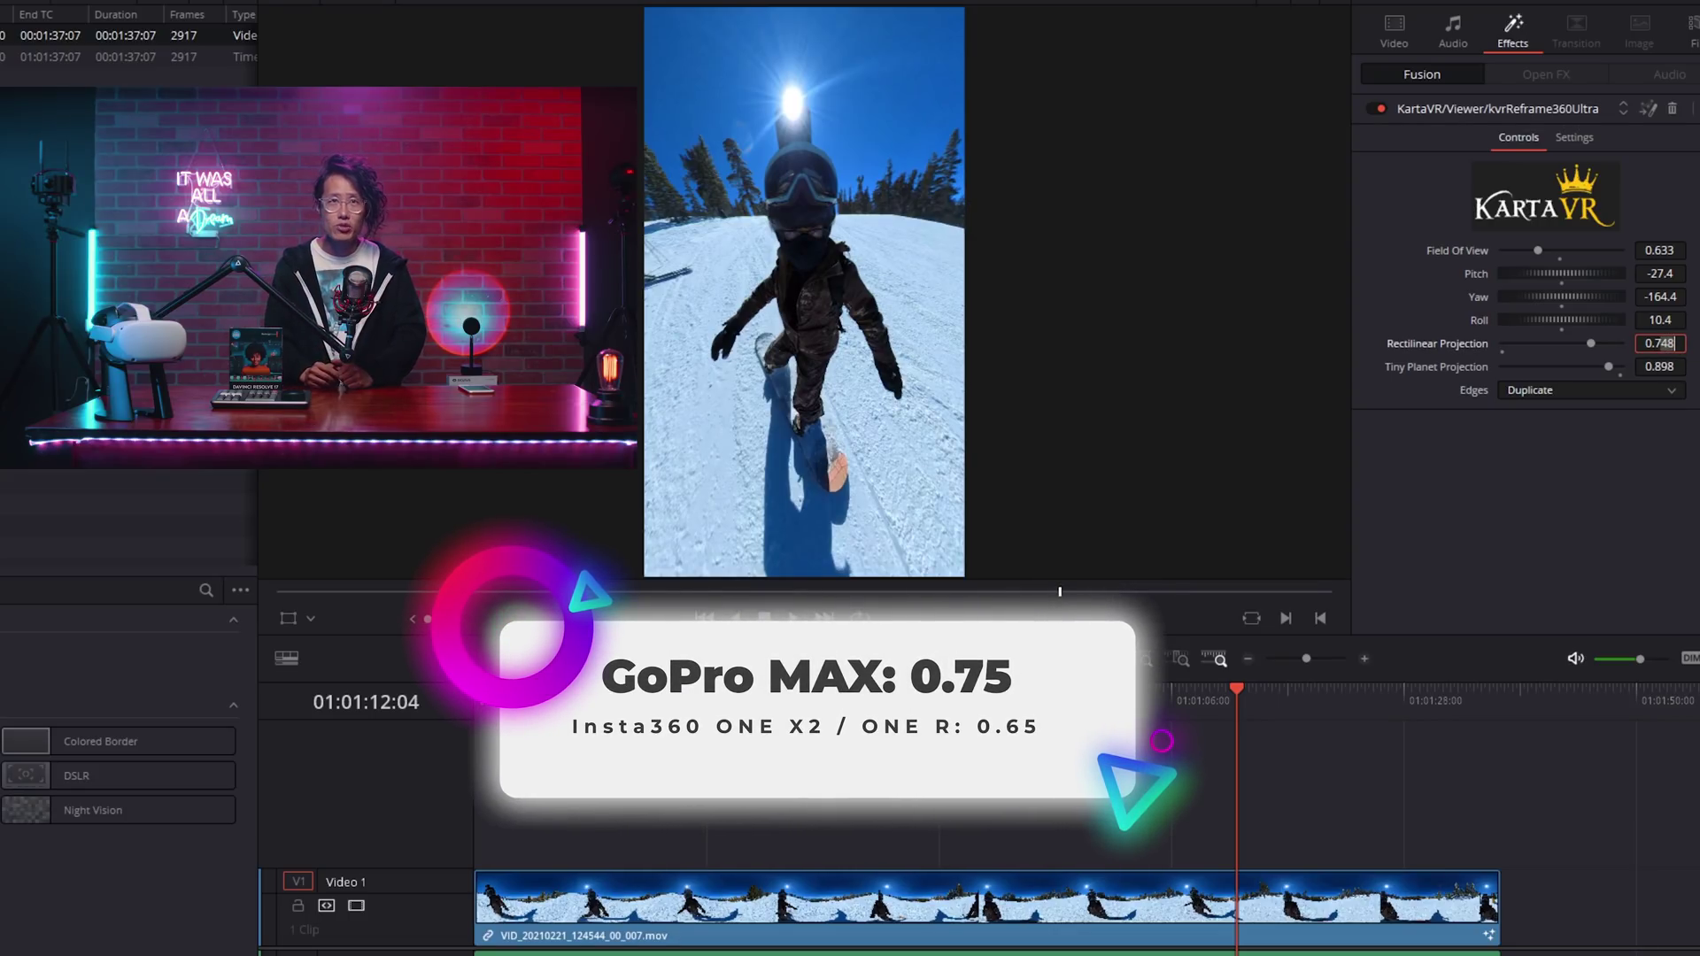
key("Return")
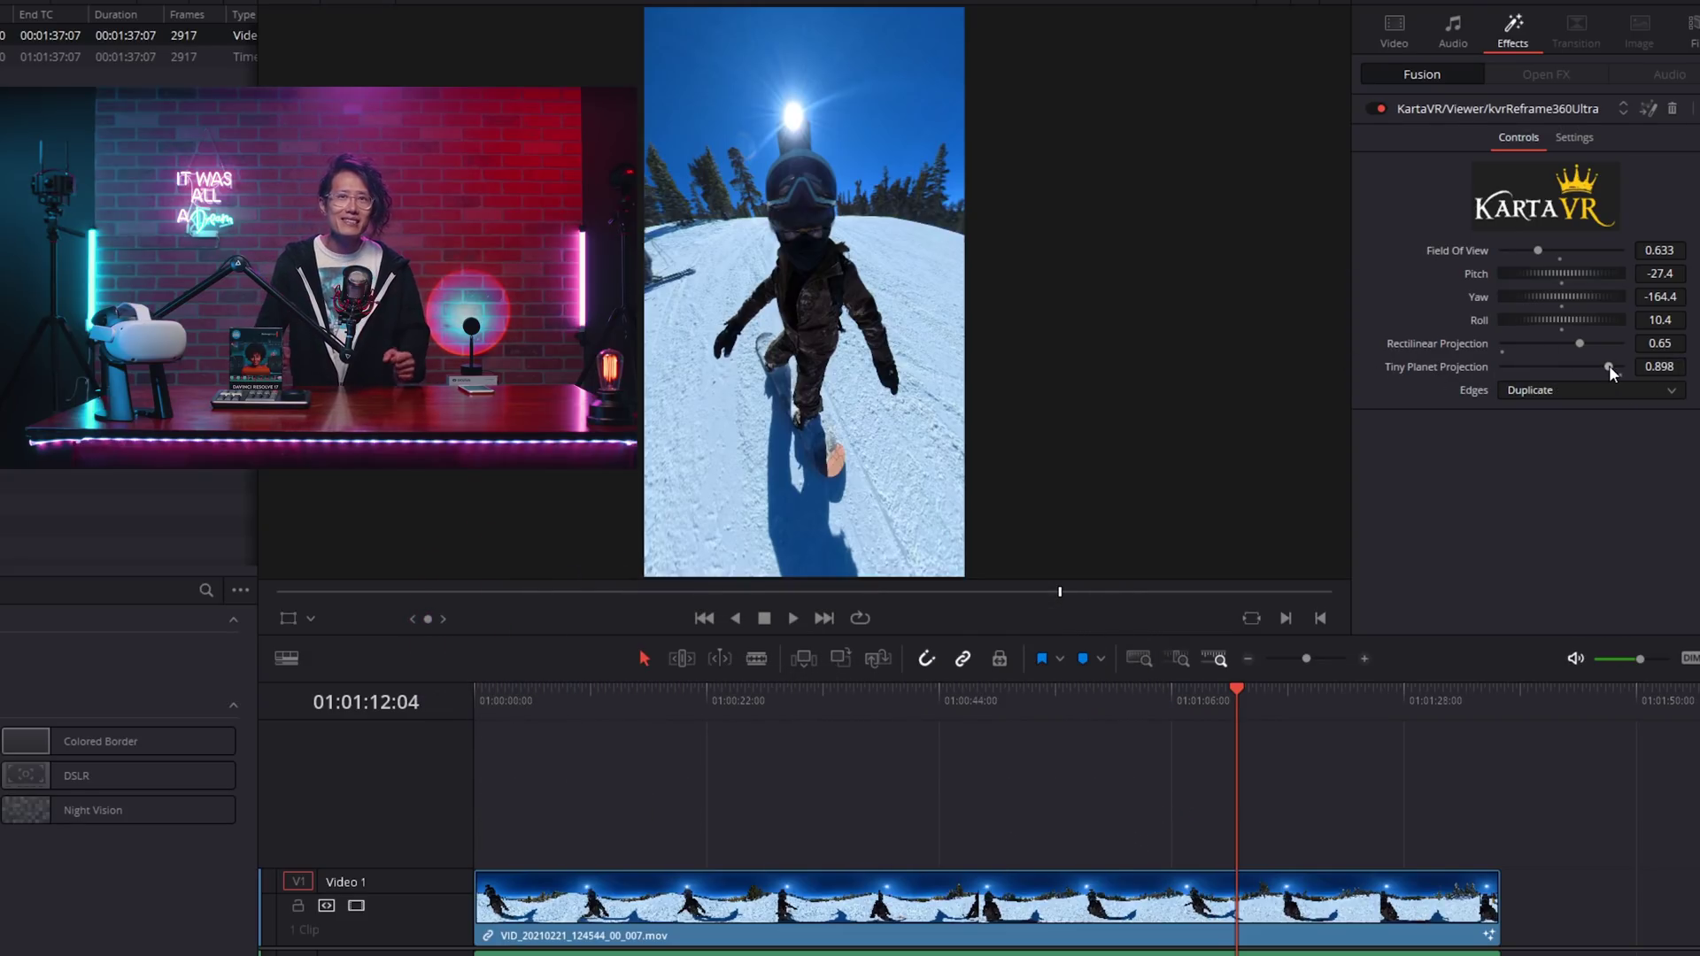
Set tiny planet 0.74, rectilinear 0.024, pitch -71.7, yaw -169.7, checking around twelve seconds.
left_click_drag(1609, 364, 1400, 343)
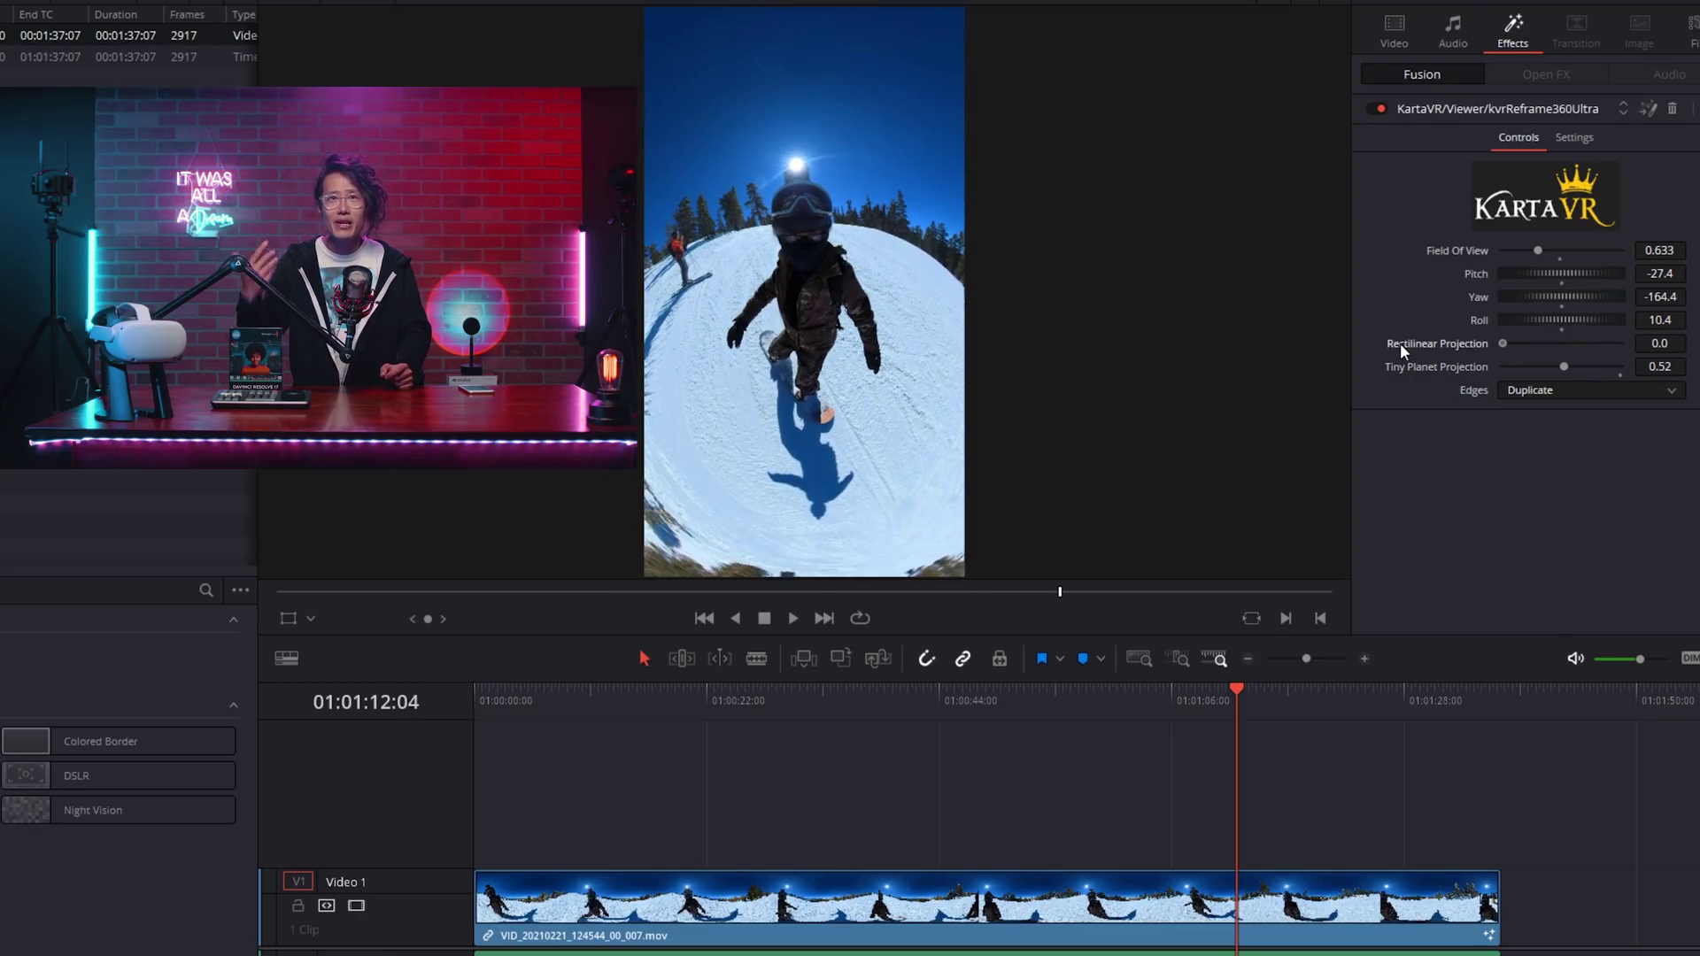
left_click_drag(1561, 365, 1636, 374)
left_click_drag(1503, 343, 1578, 369)
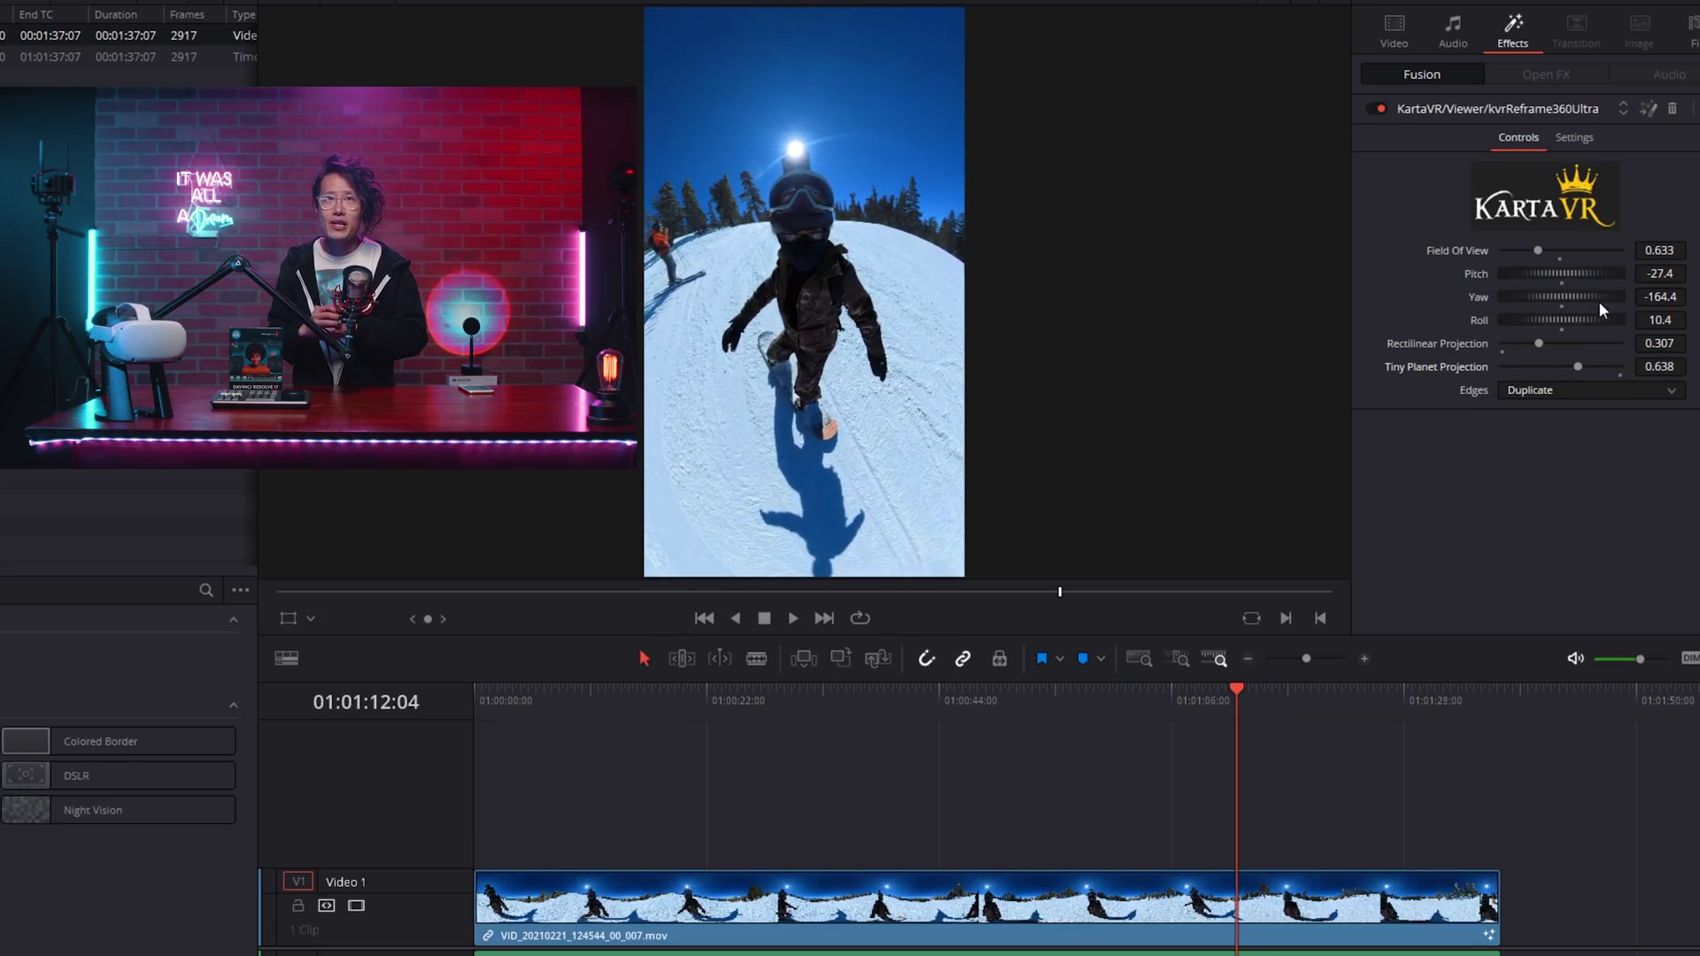
mouse_move(1565, 294)
left_mouse_down()
mouse_move(1549, 296)
mouse_move(1575, 296)
mouse_move(1569, 270)
left_mouse_up()
left_click_drag(1539, 343, 1592, 363)
mouse_move(1566, 297)
left_mouse_down()
mouse_move(1565, 321)
mouse_move(1560, 273)
left_mouse_up()
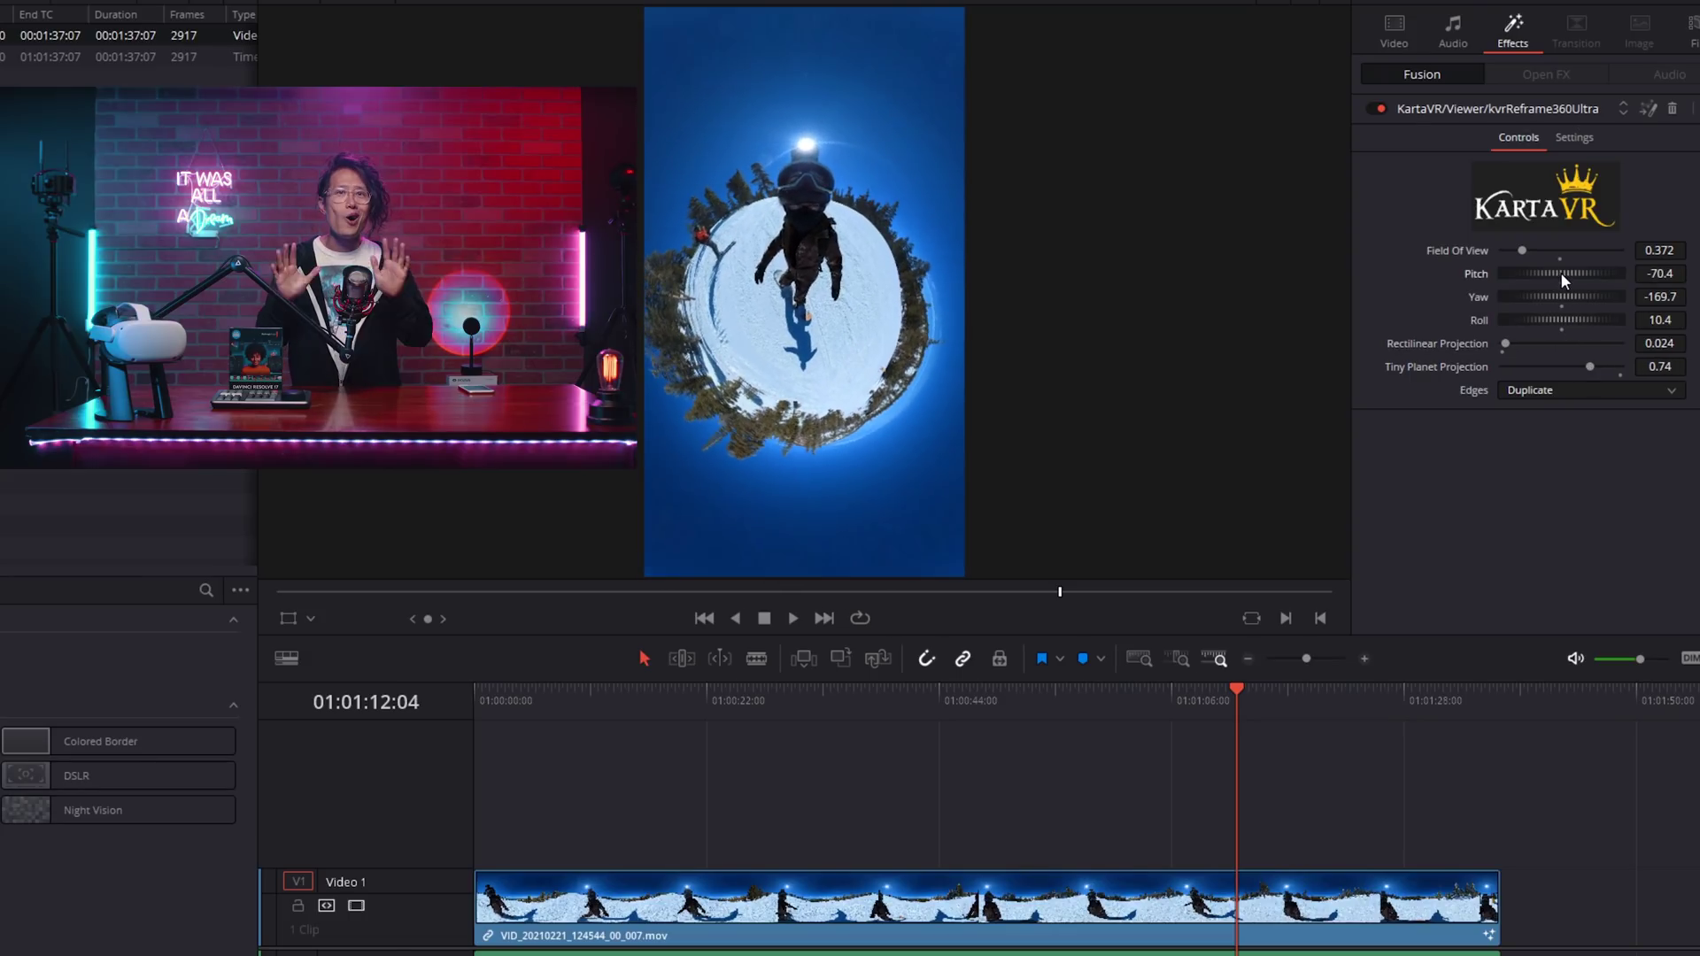
left_click_drag(655, 704, 603, 718)
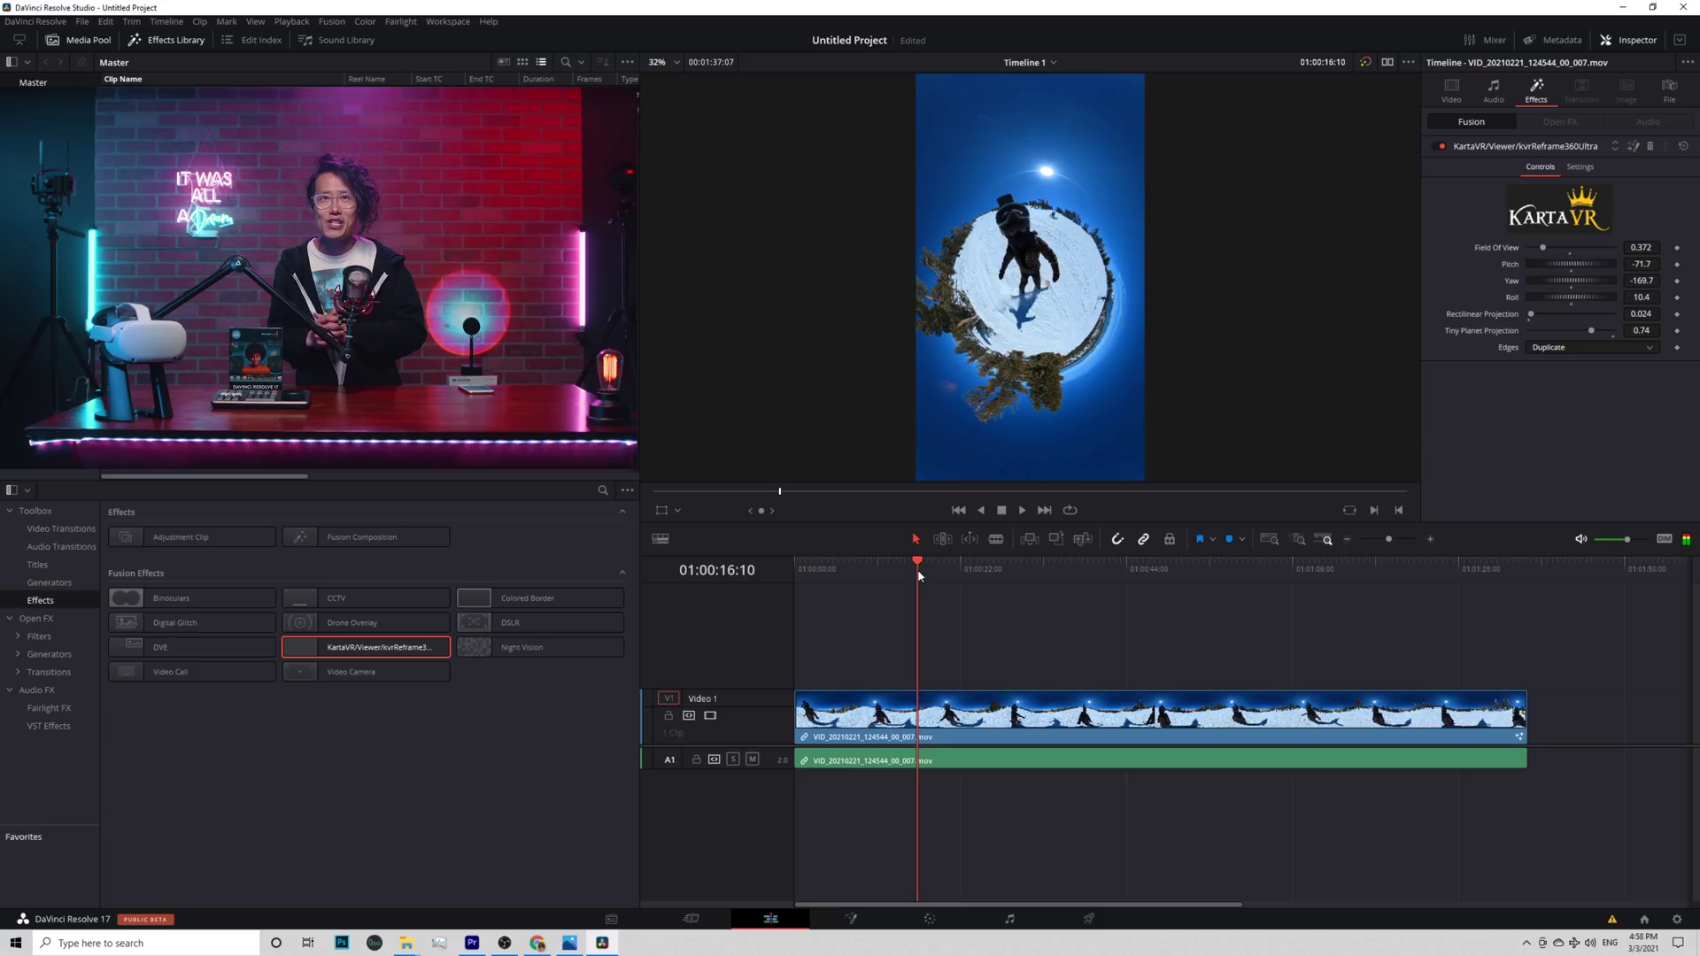
left_click_drag(886, 580, 886, 582)
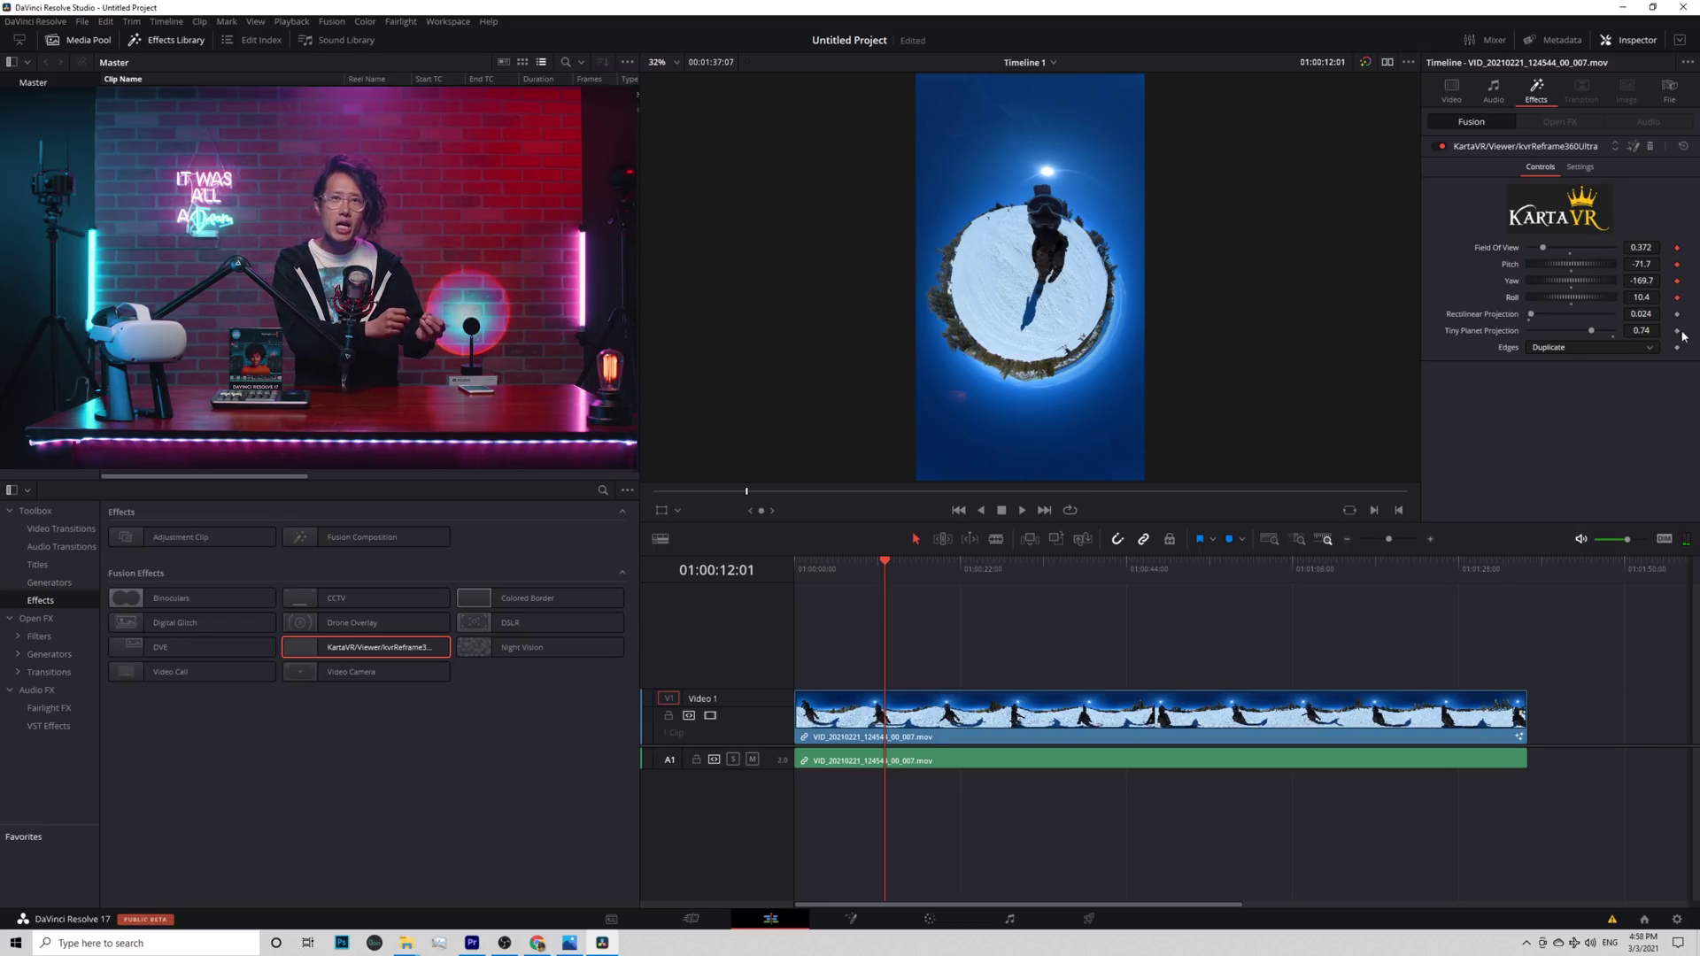
From the clip start, keyframe a wide opening view animating into the tiny planet, then preview playback.
key("Home")
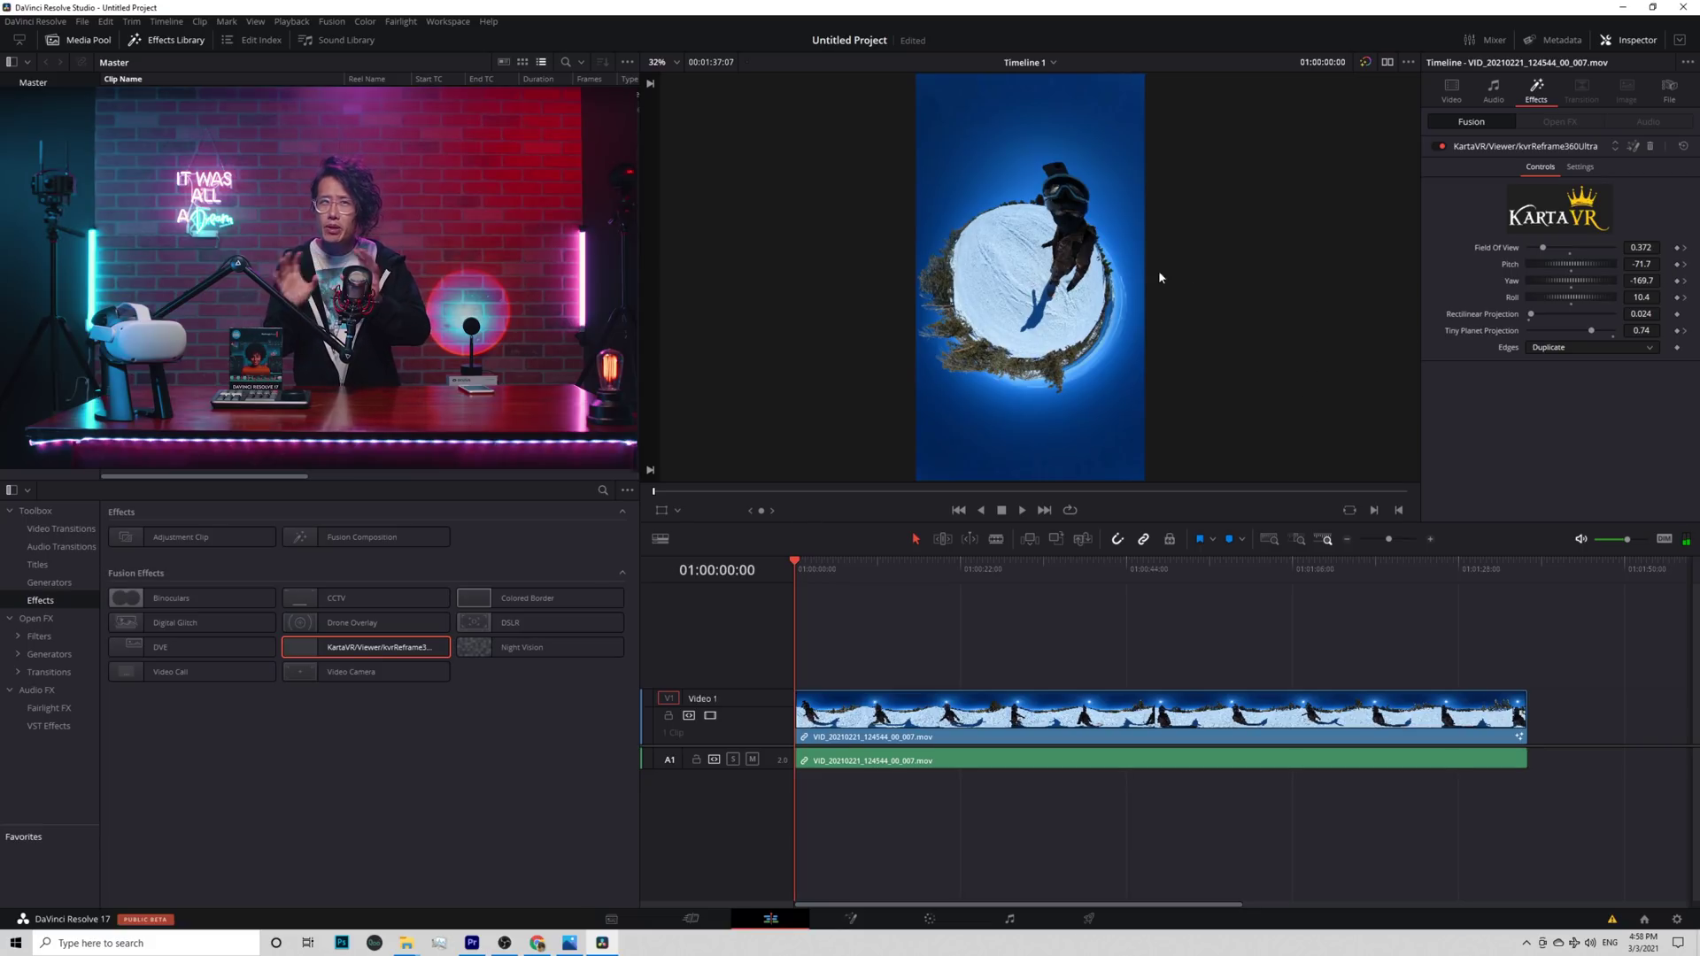
left_click_drag(1545, 250, 1613, 248)
left_click_drag(1591, 330, 1614, 331)
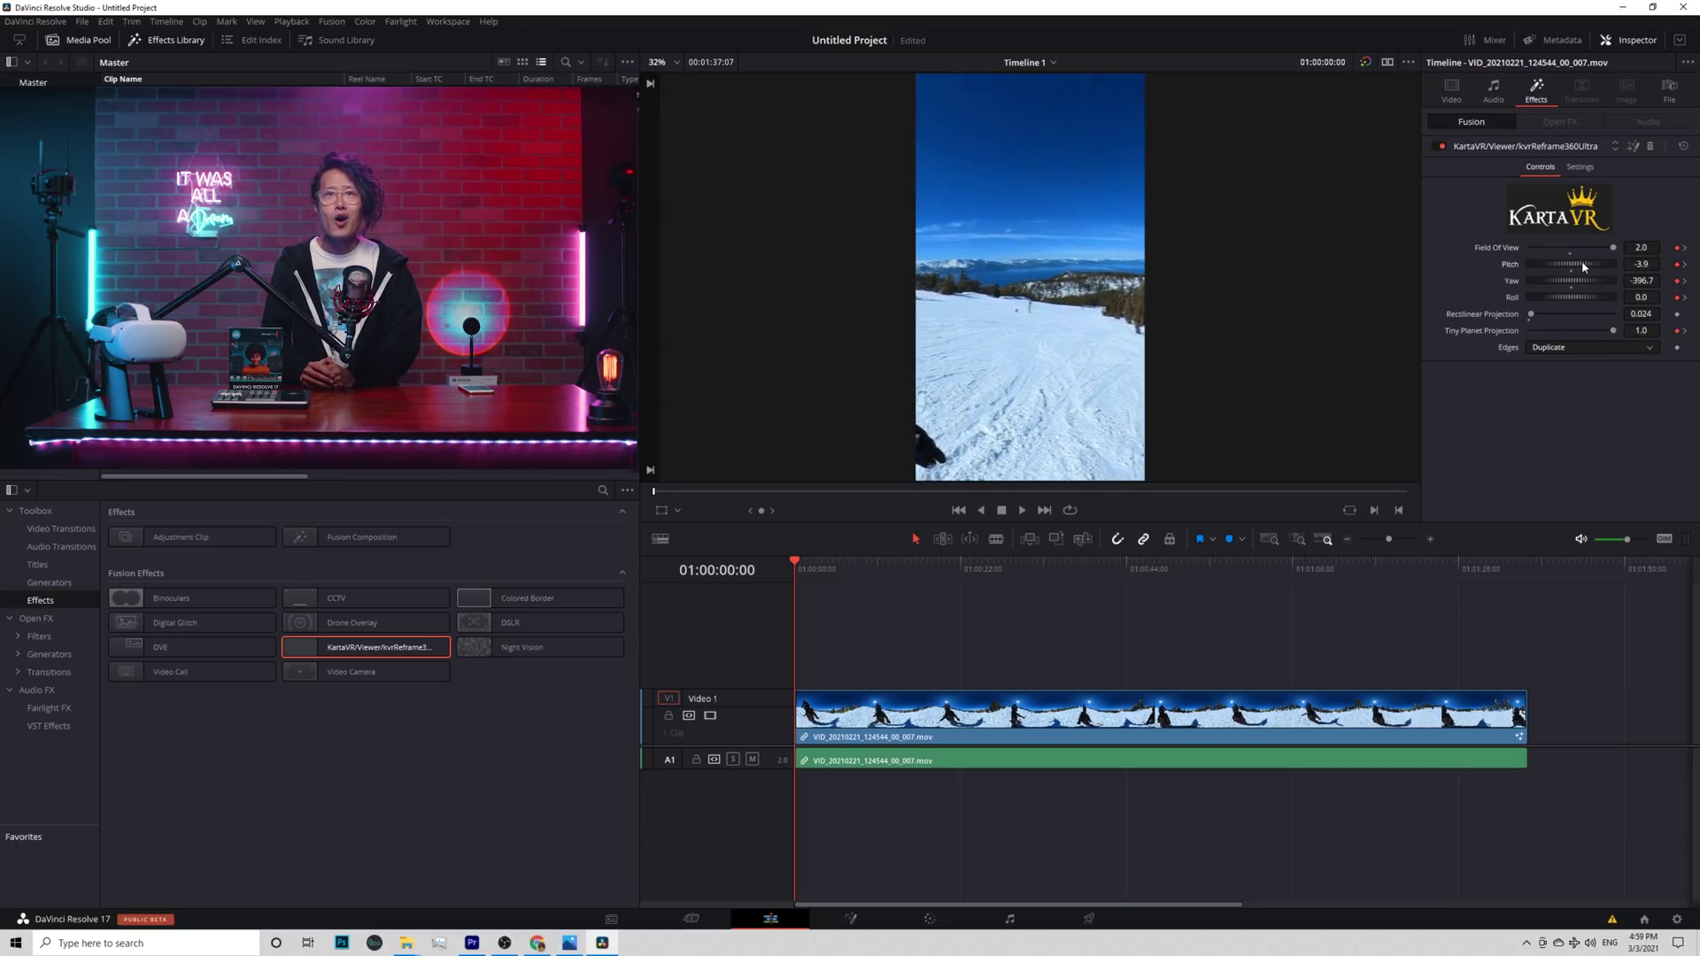
left_click_drag(1581, 262, 1571, 266)
key("space")
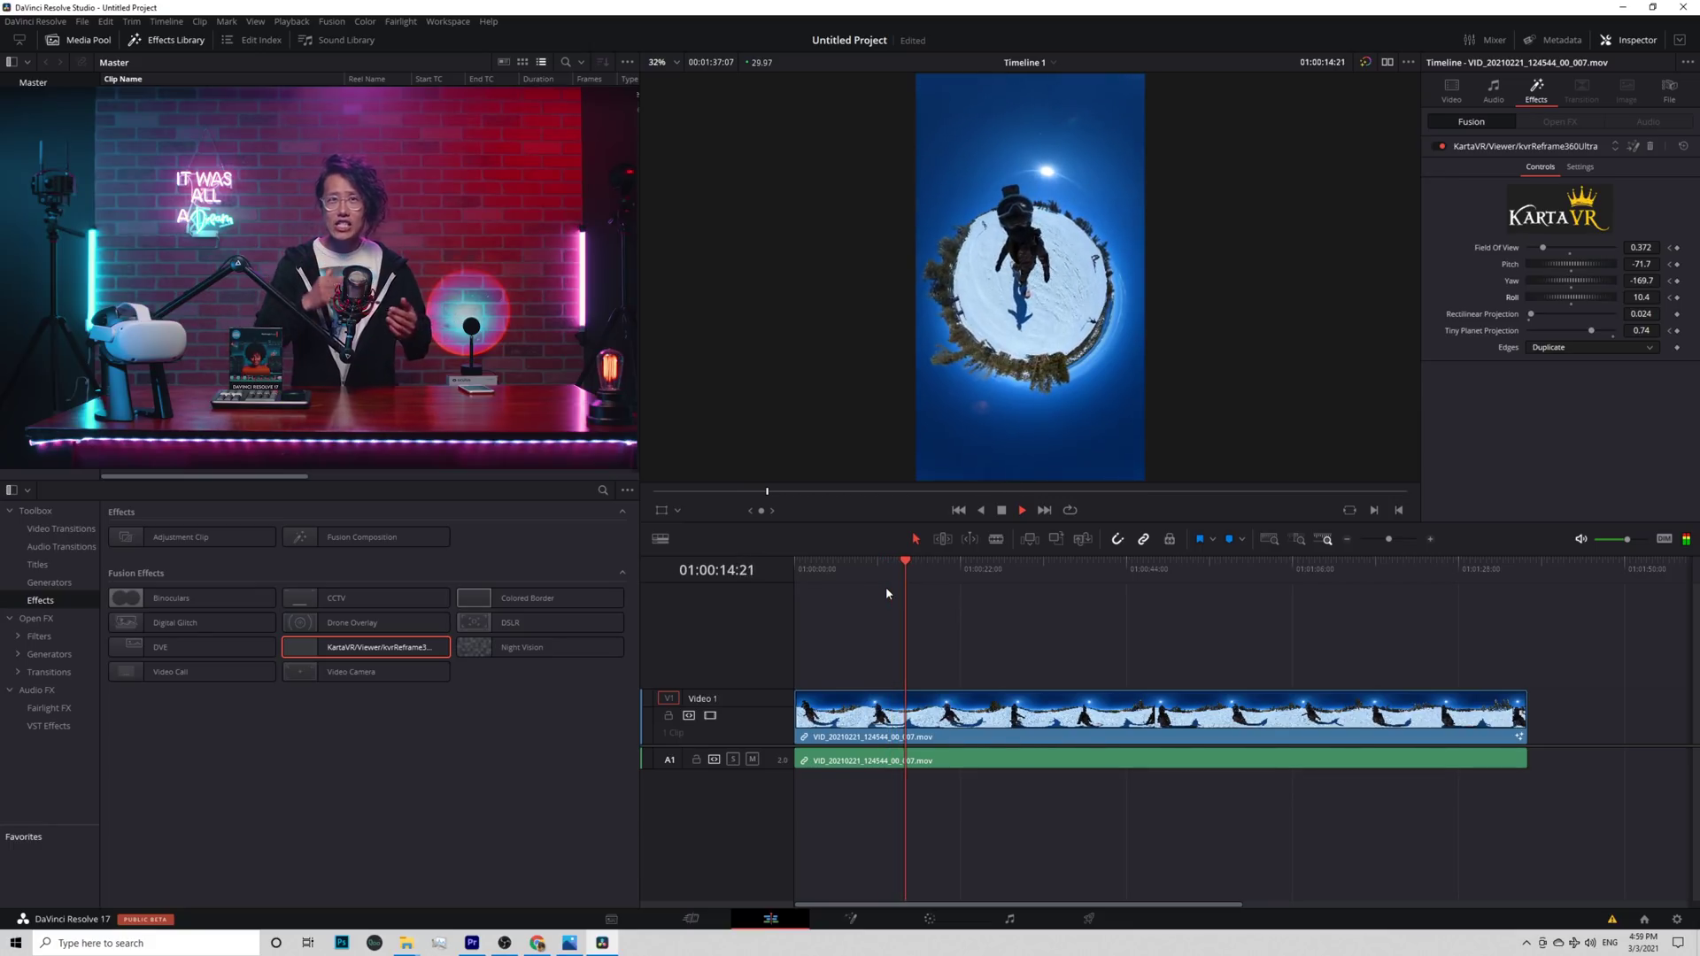
key("space")
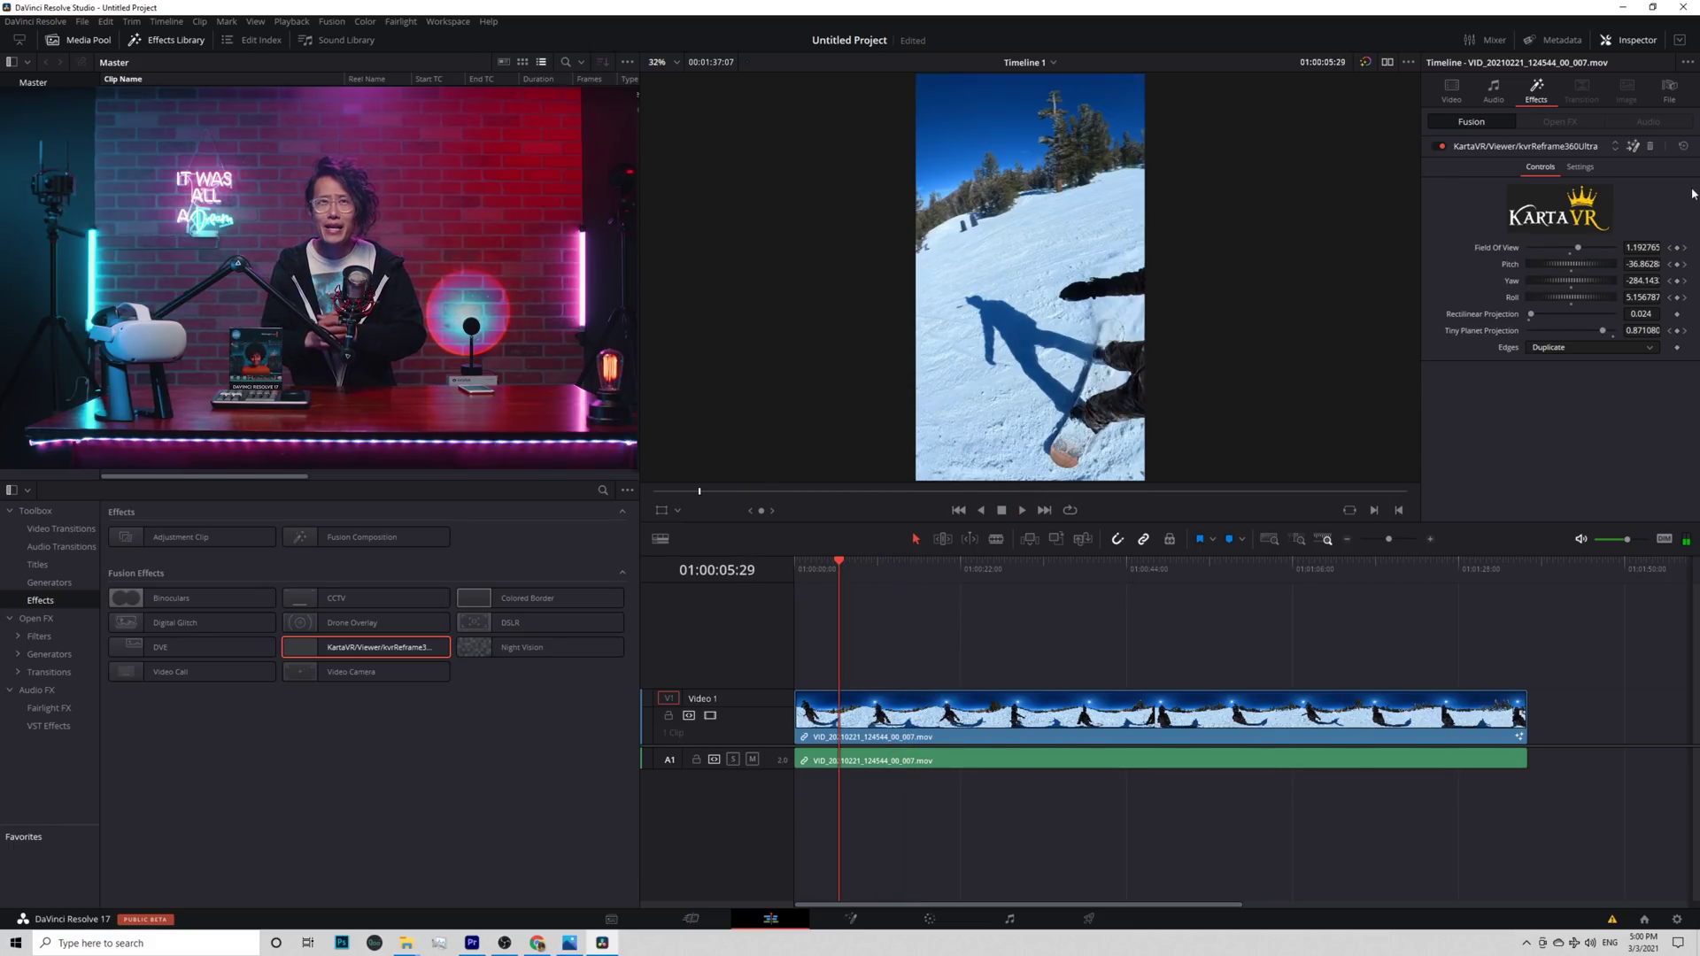
Show the KartaVR reframe node's animation curves in the Spline editor, scaled to fit.
left_click(1634, 147)
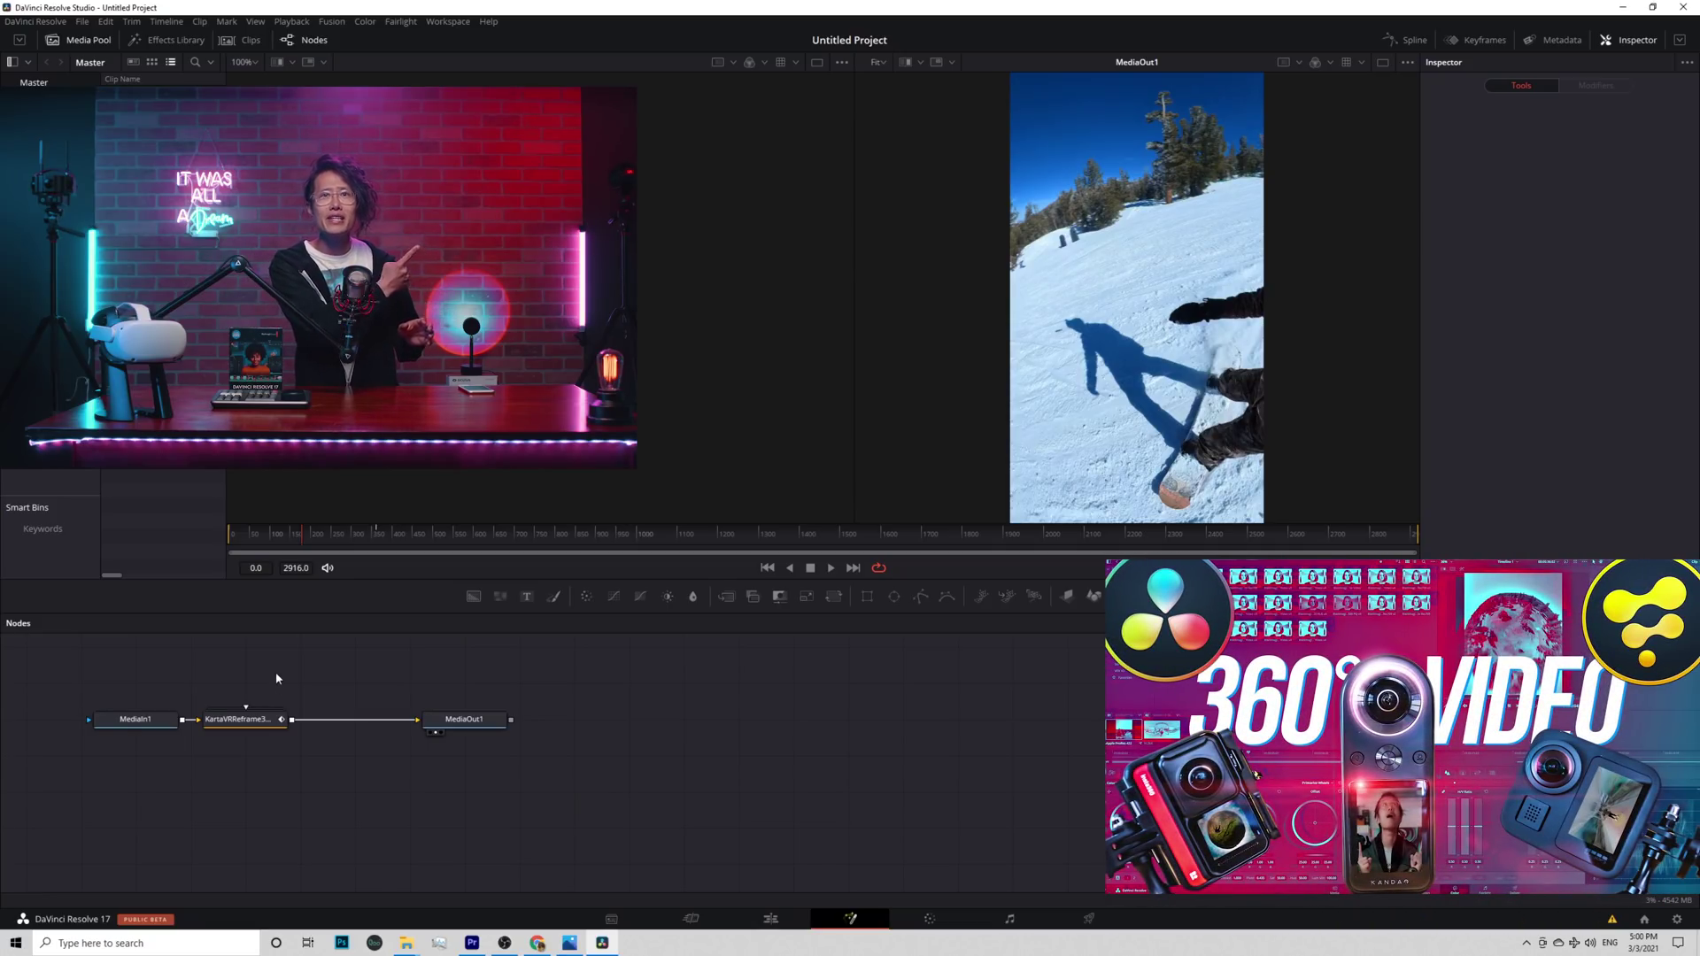
left_click(251, 713)
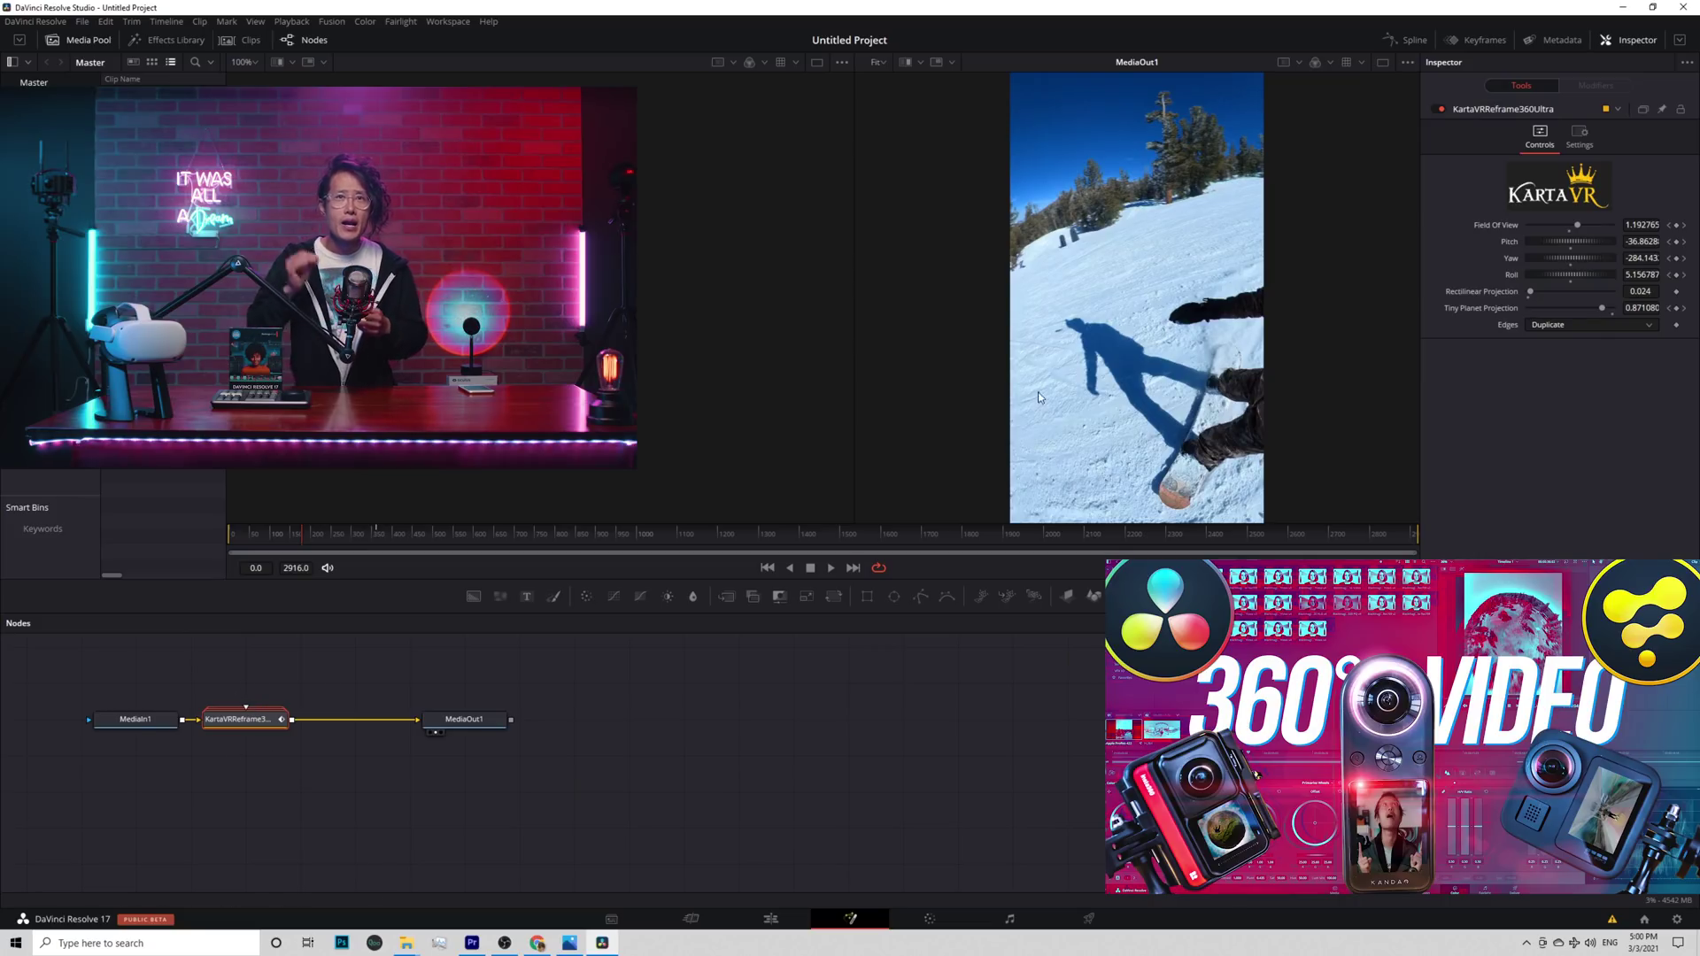
left_click(1406, 40)
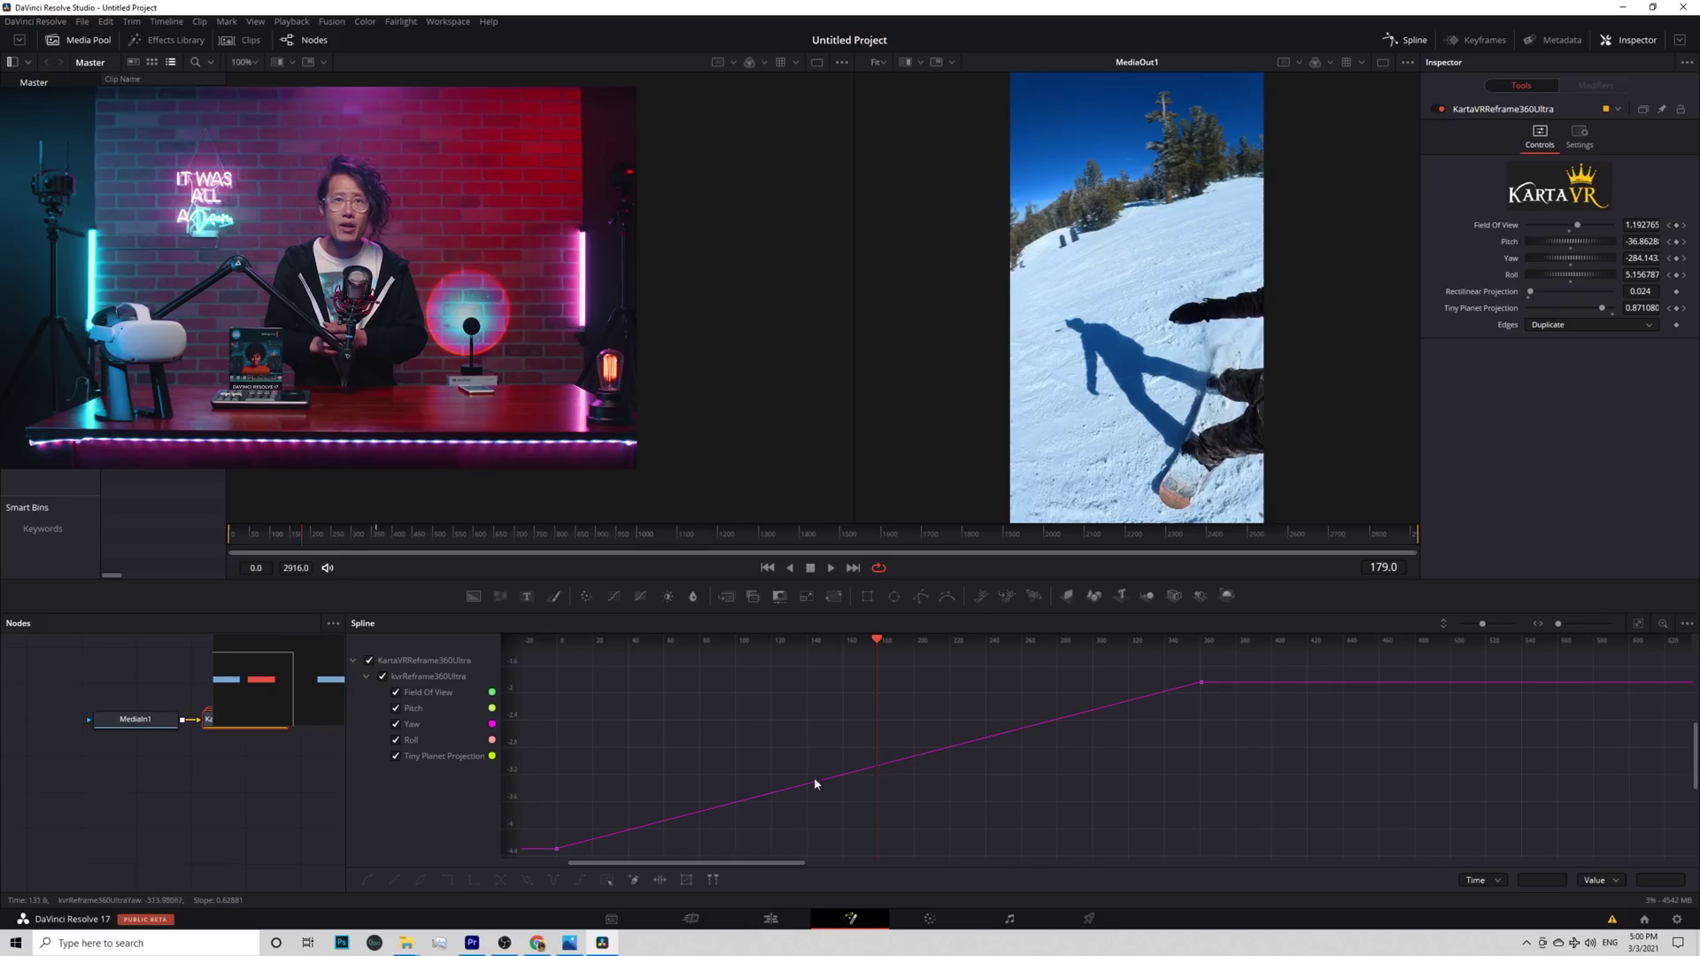
right_click(792, 713)
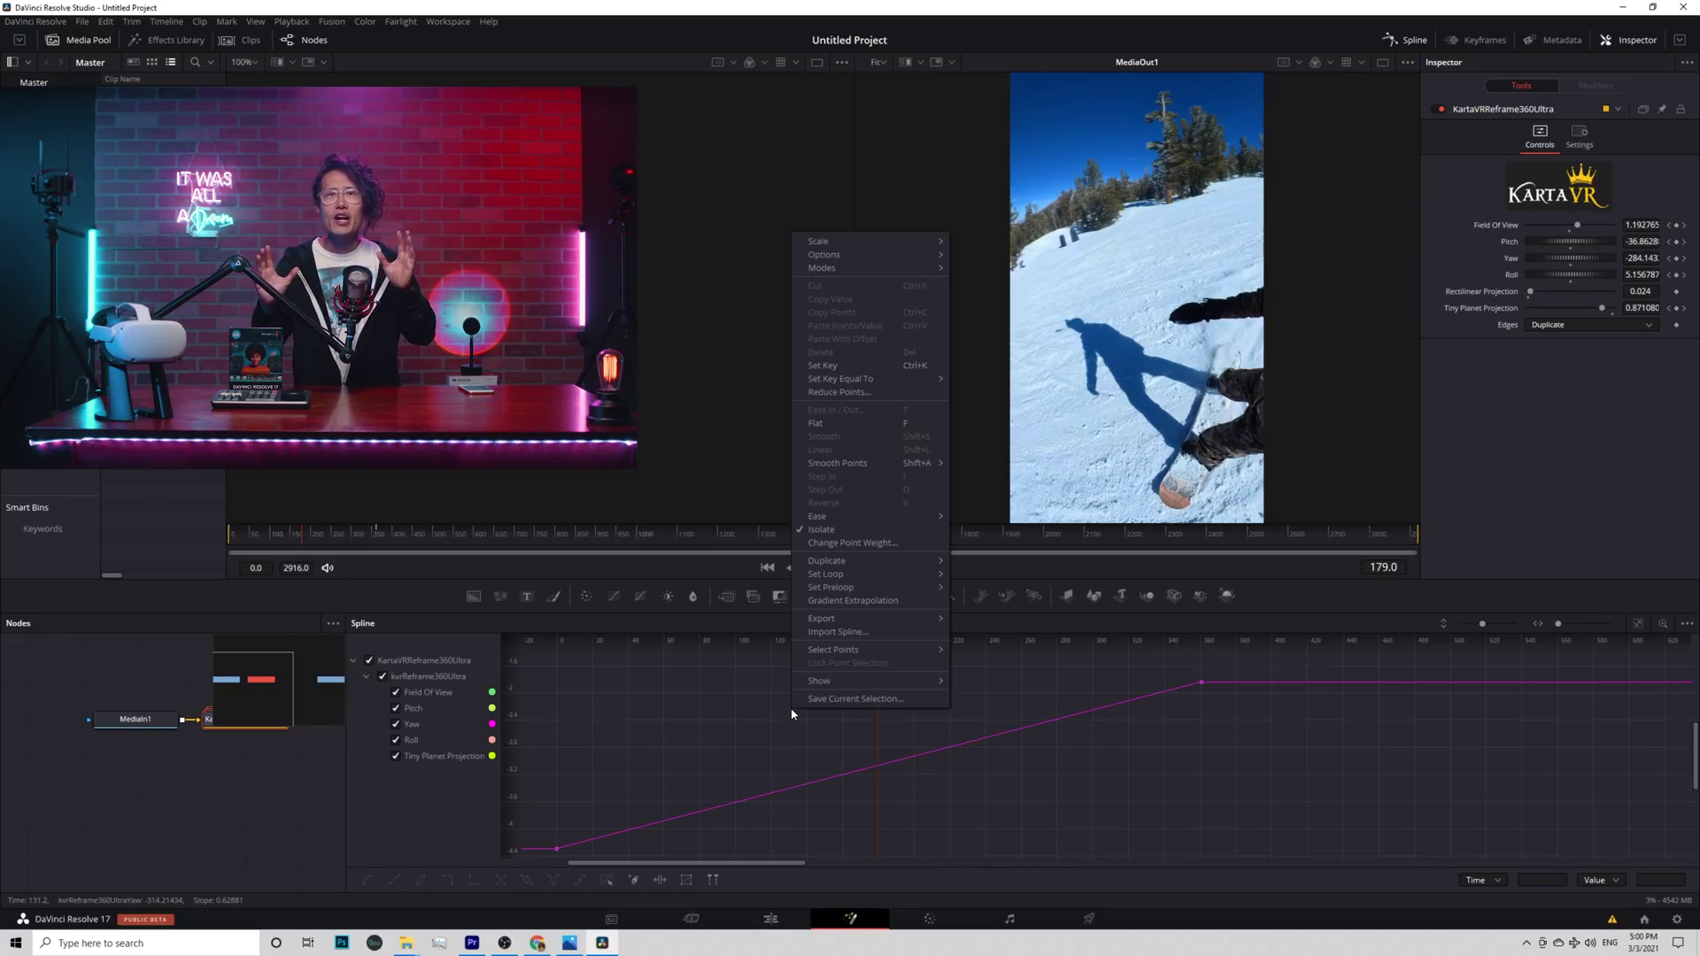
mouse_move(828, 241)
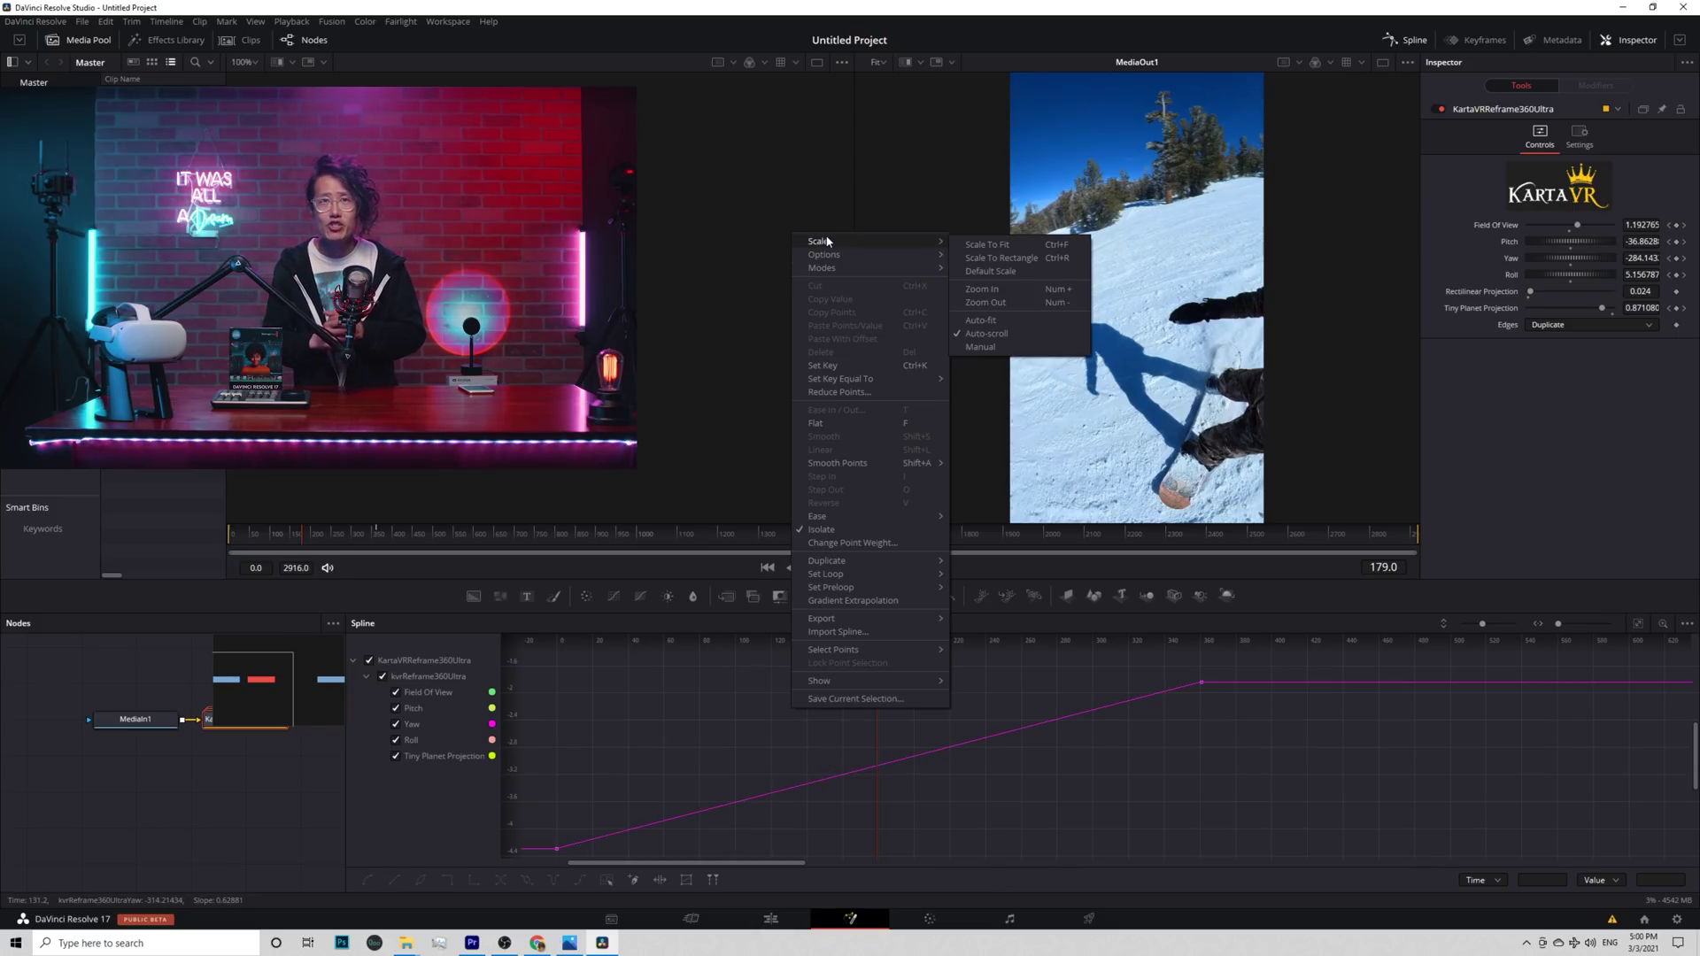
left_click(986, 246)
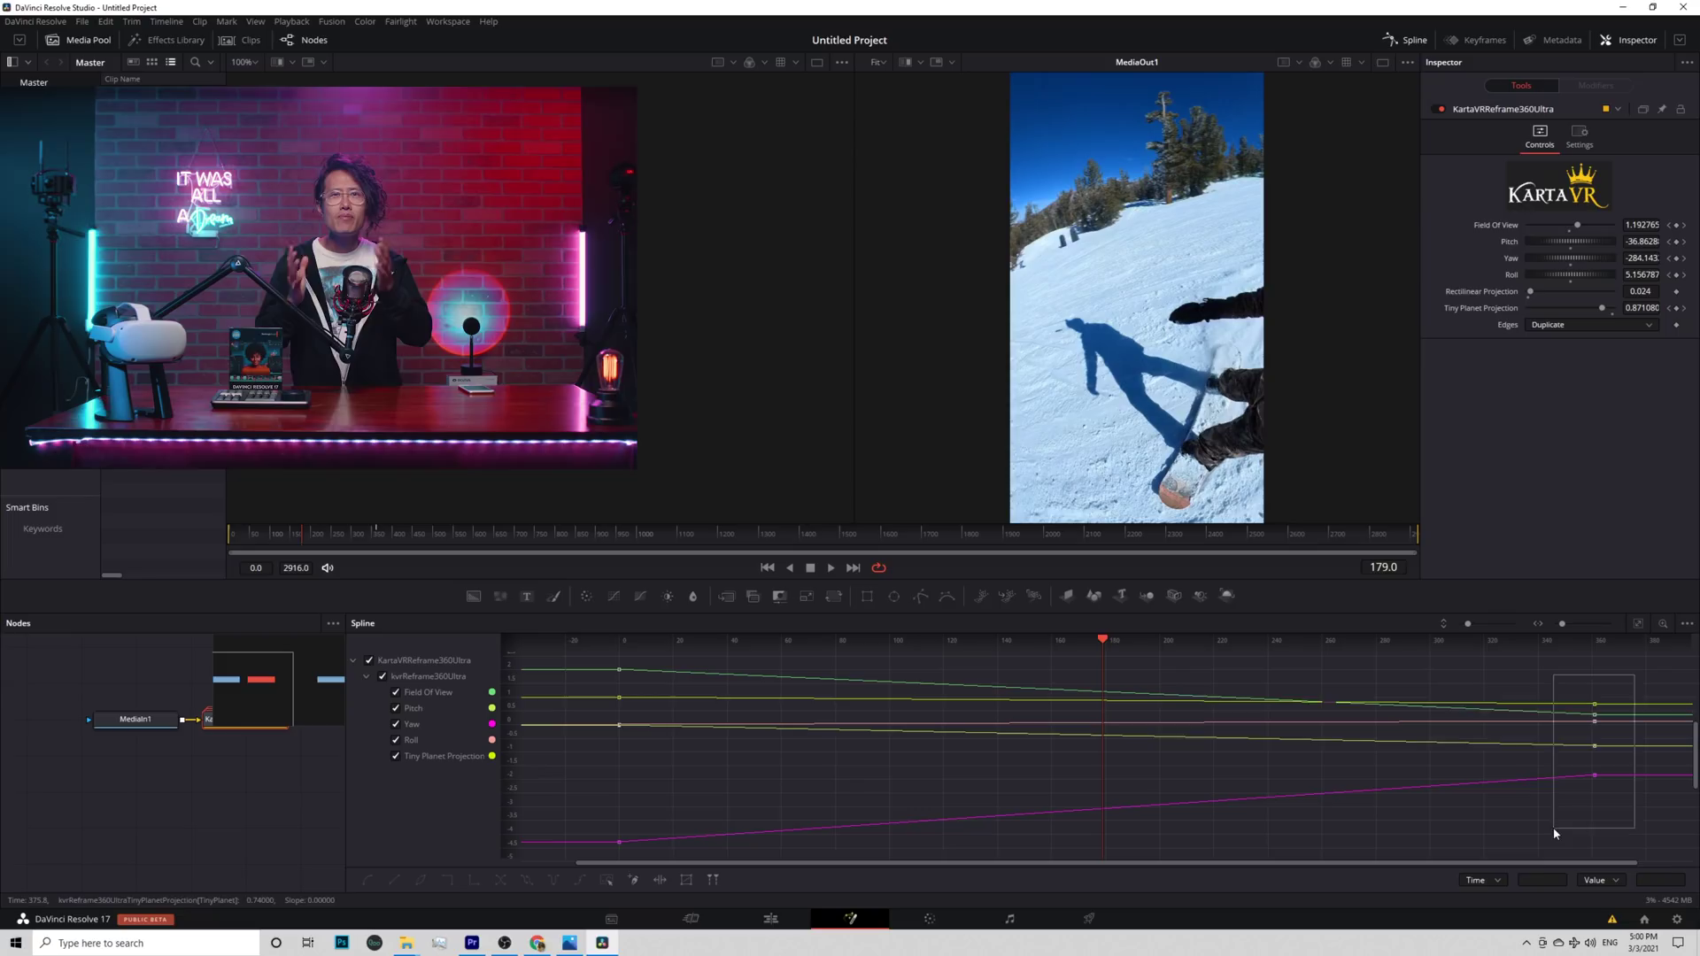
Move the final keyframes earlier, smooth all keyframe curves, and replay from the start.
left_click_drag(1555, 833, 1556, 833)
left_click_drag(1592, 708, 1414, 708)
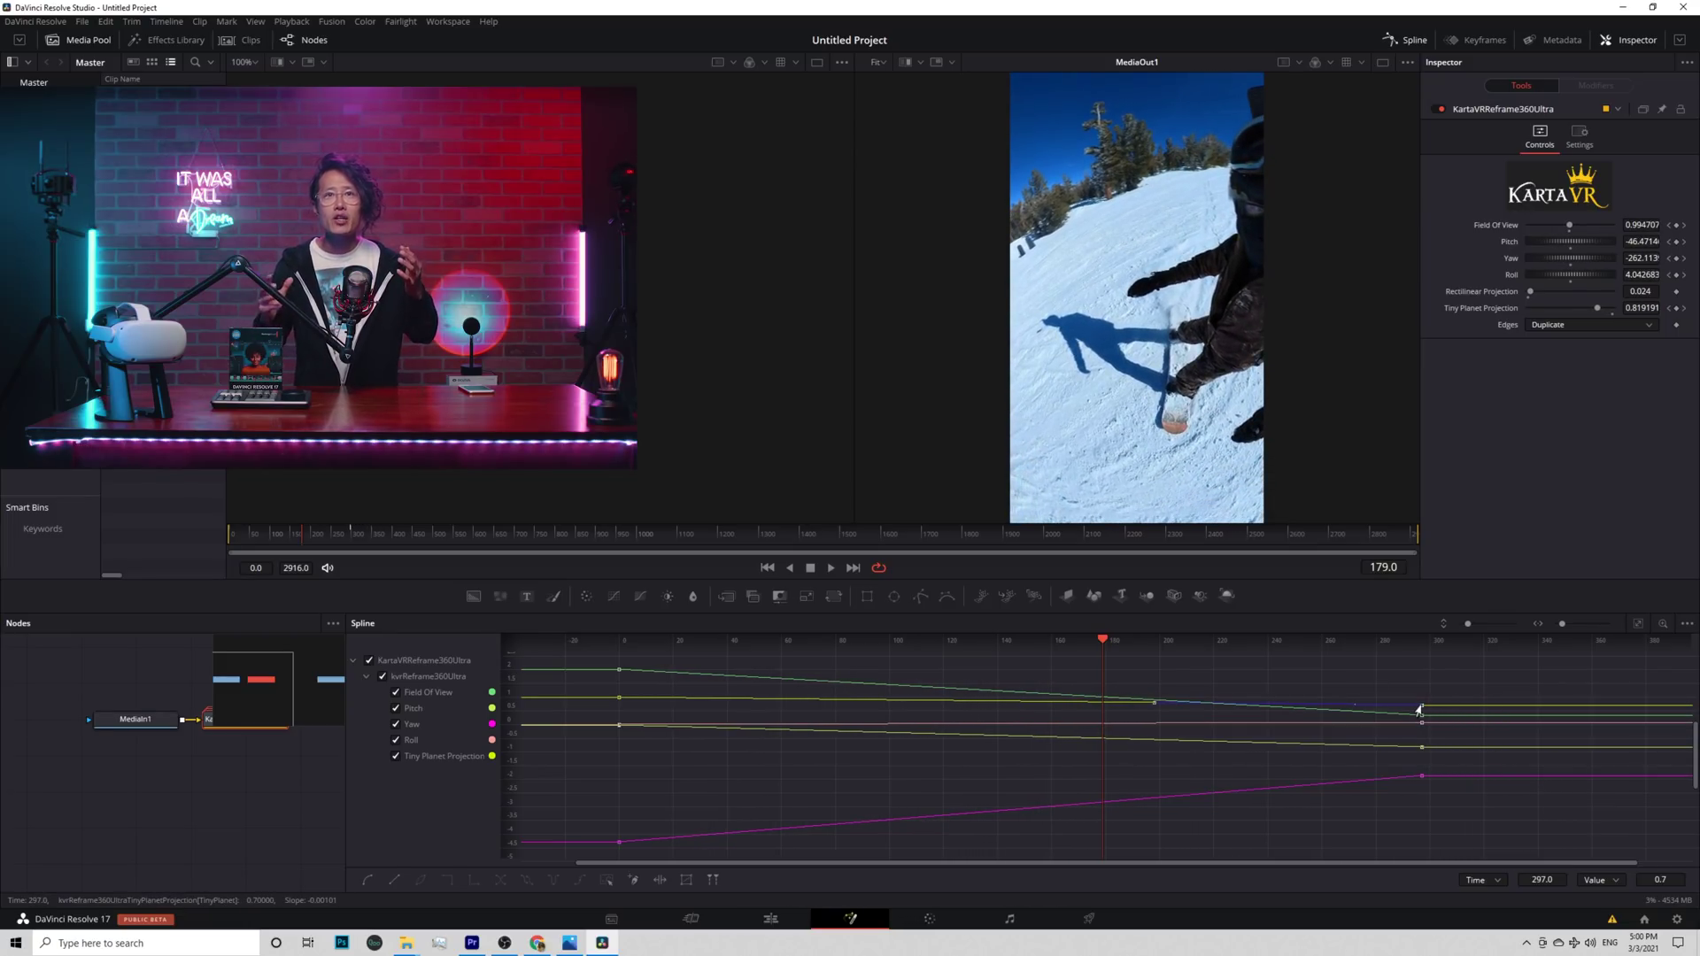
left_click_drag(1151, 705, 1200, 737)
key("ctrl+a")
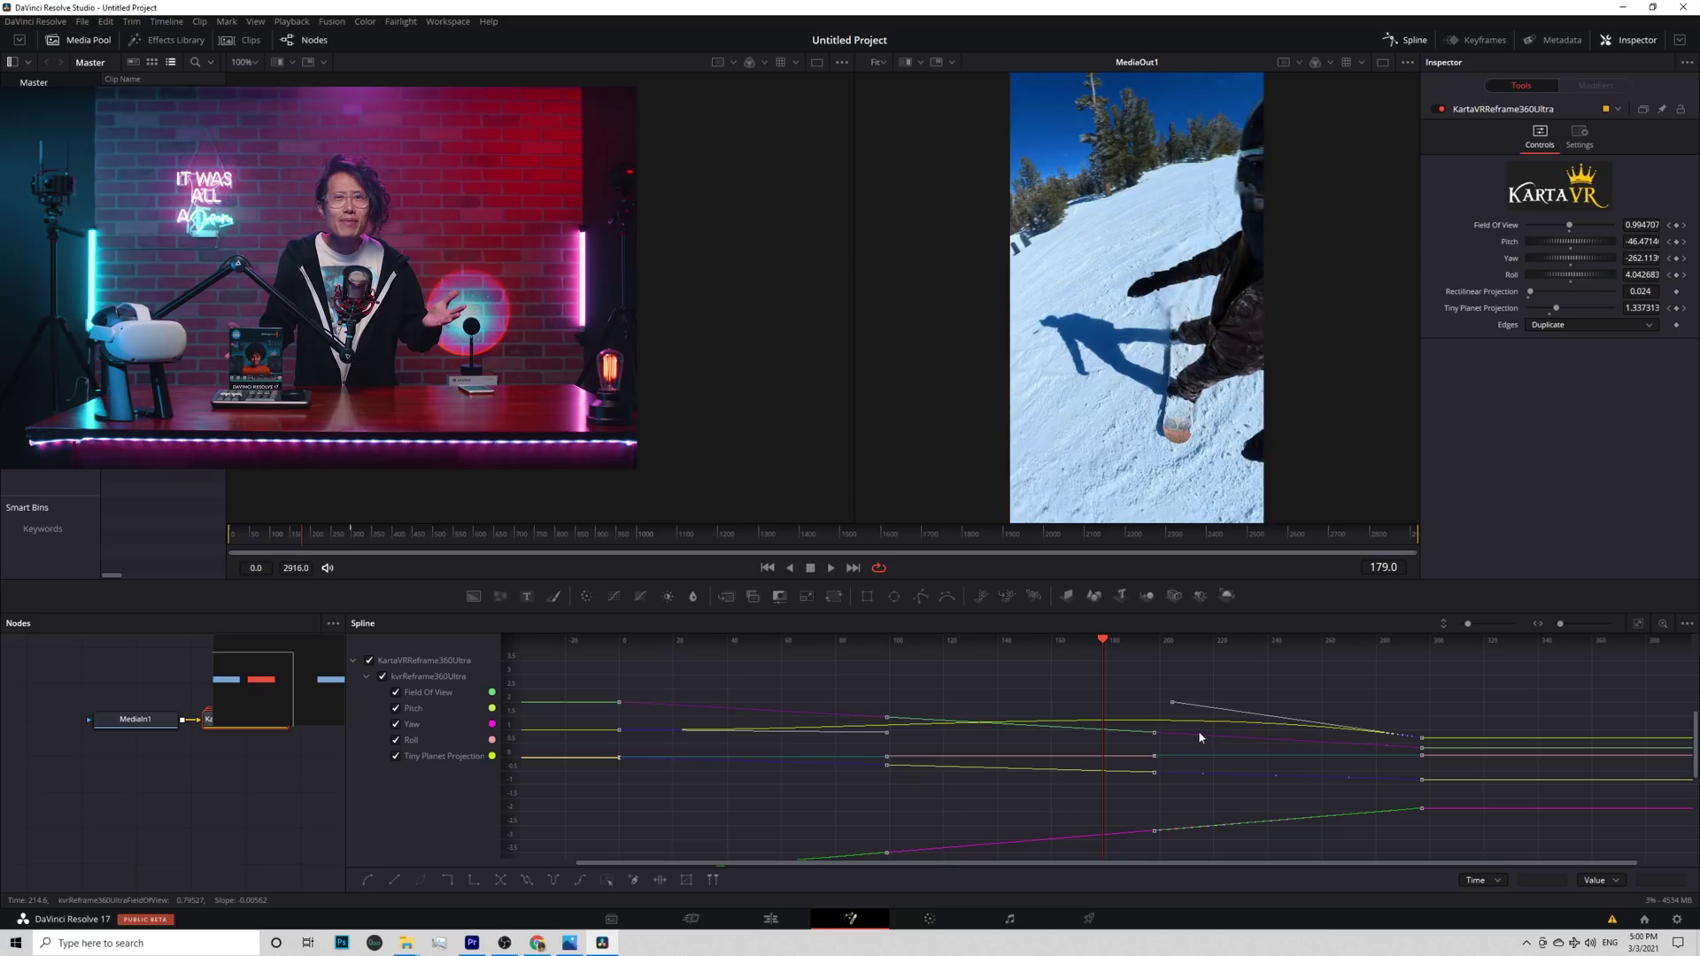
left_click(367, 881)
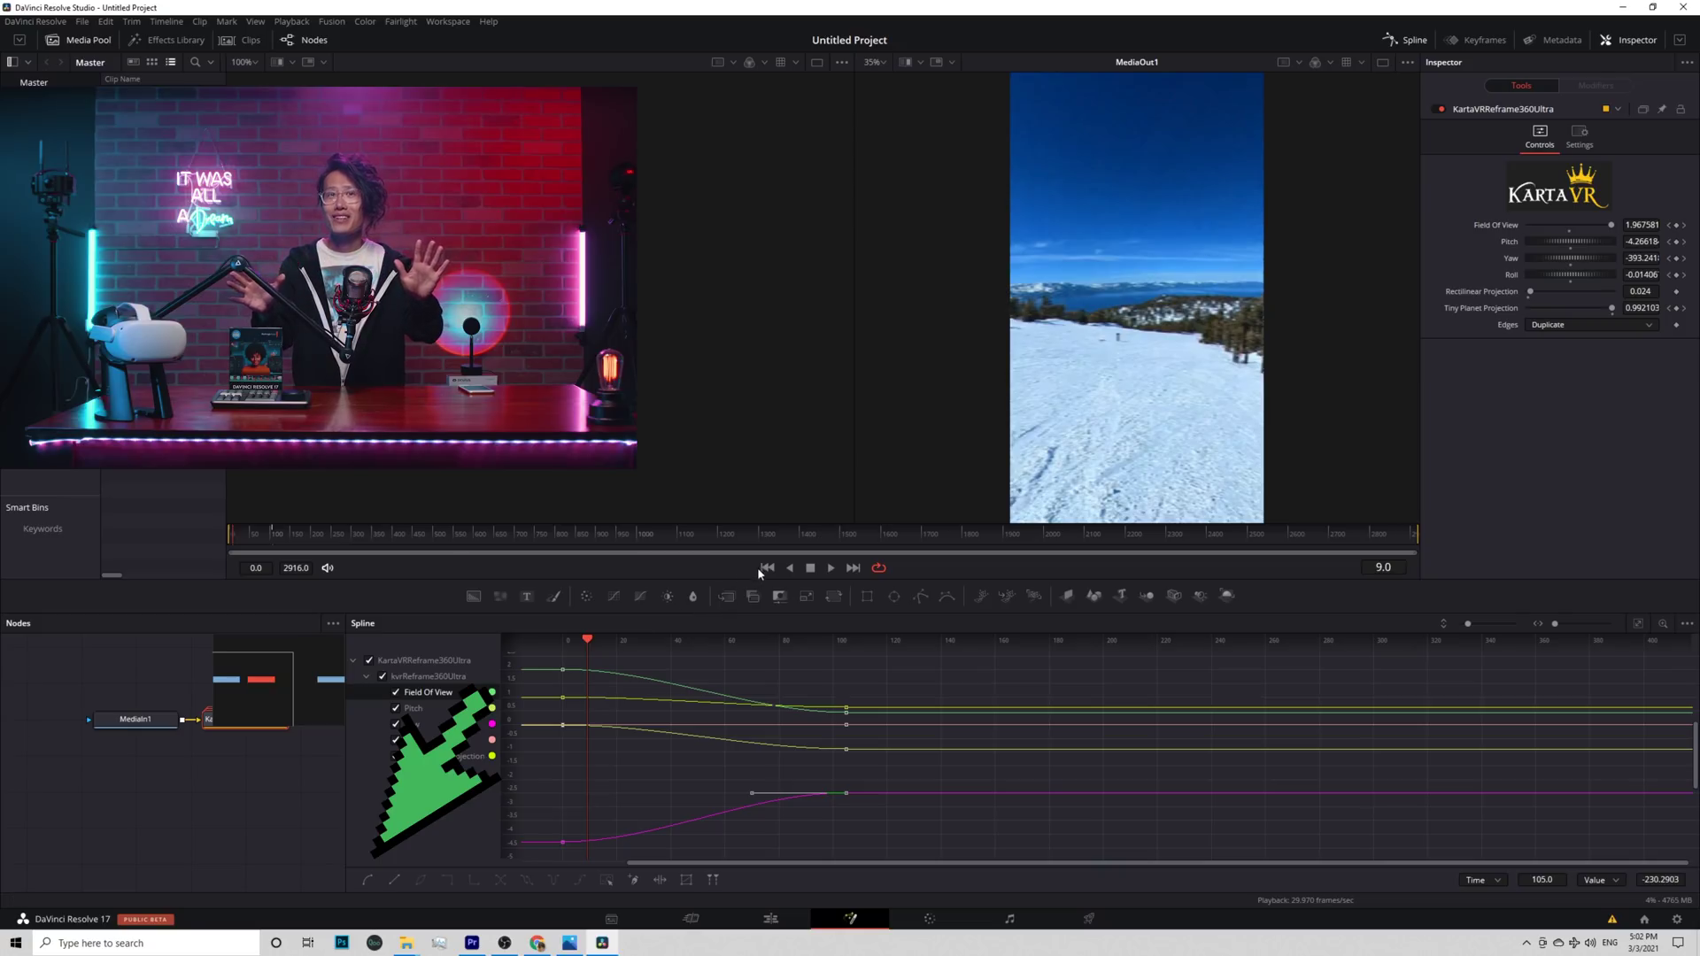
left_click(767, 568)
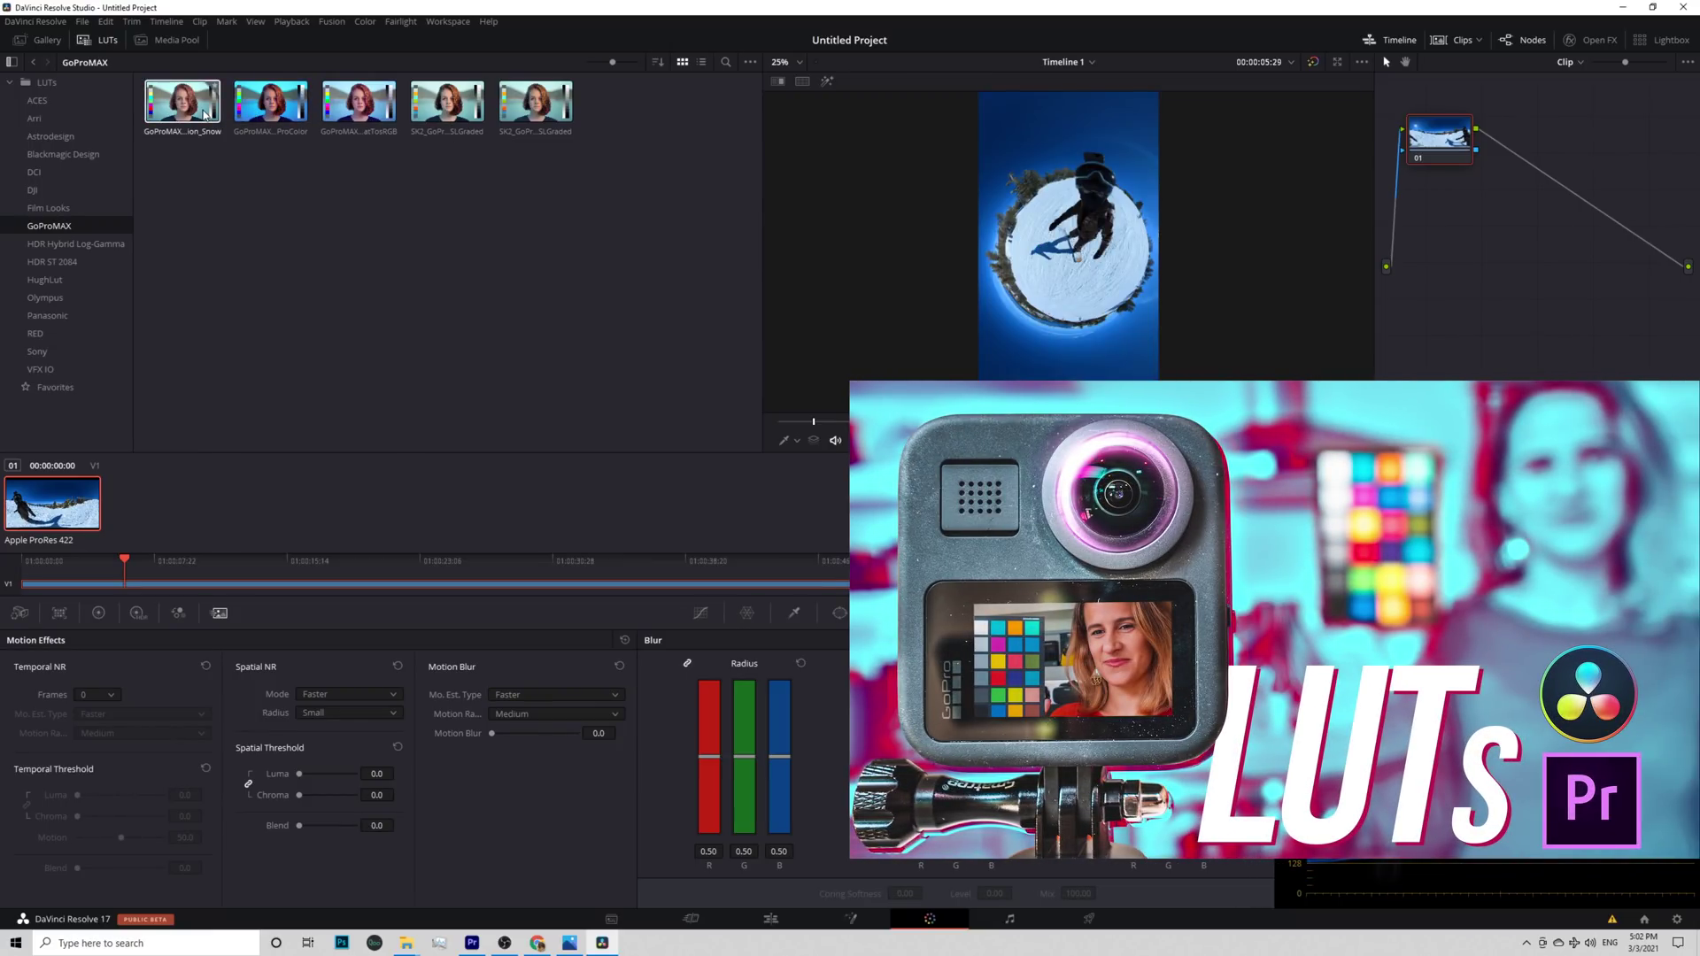
Open the HughLut folder in the Color page's LUTs browser.
left_click(46, 279)
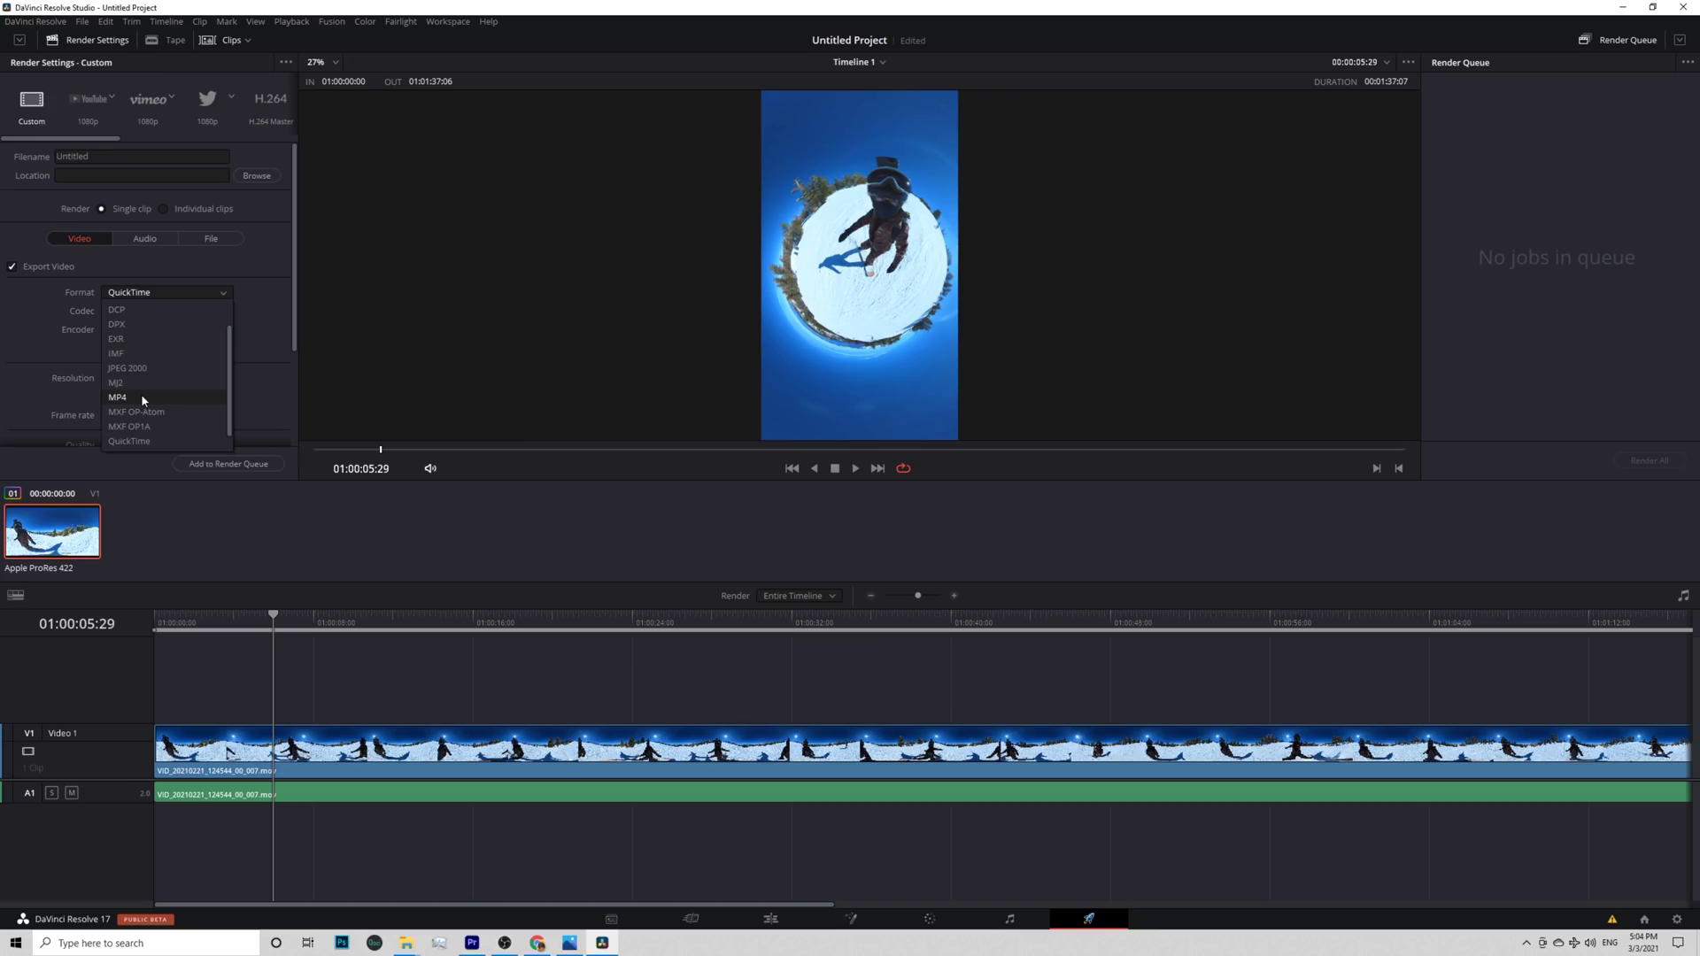
Render Timeline 1 as MP4 with NVIDIA encoding and VBR High Quality rate control.
left_click(152, 281)
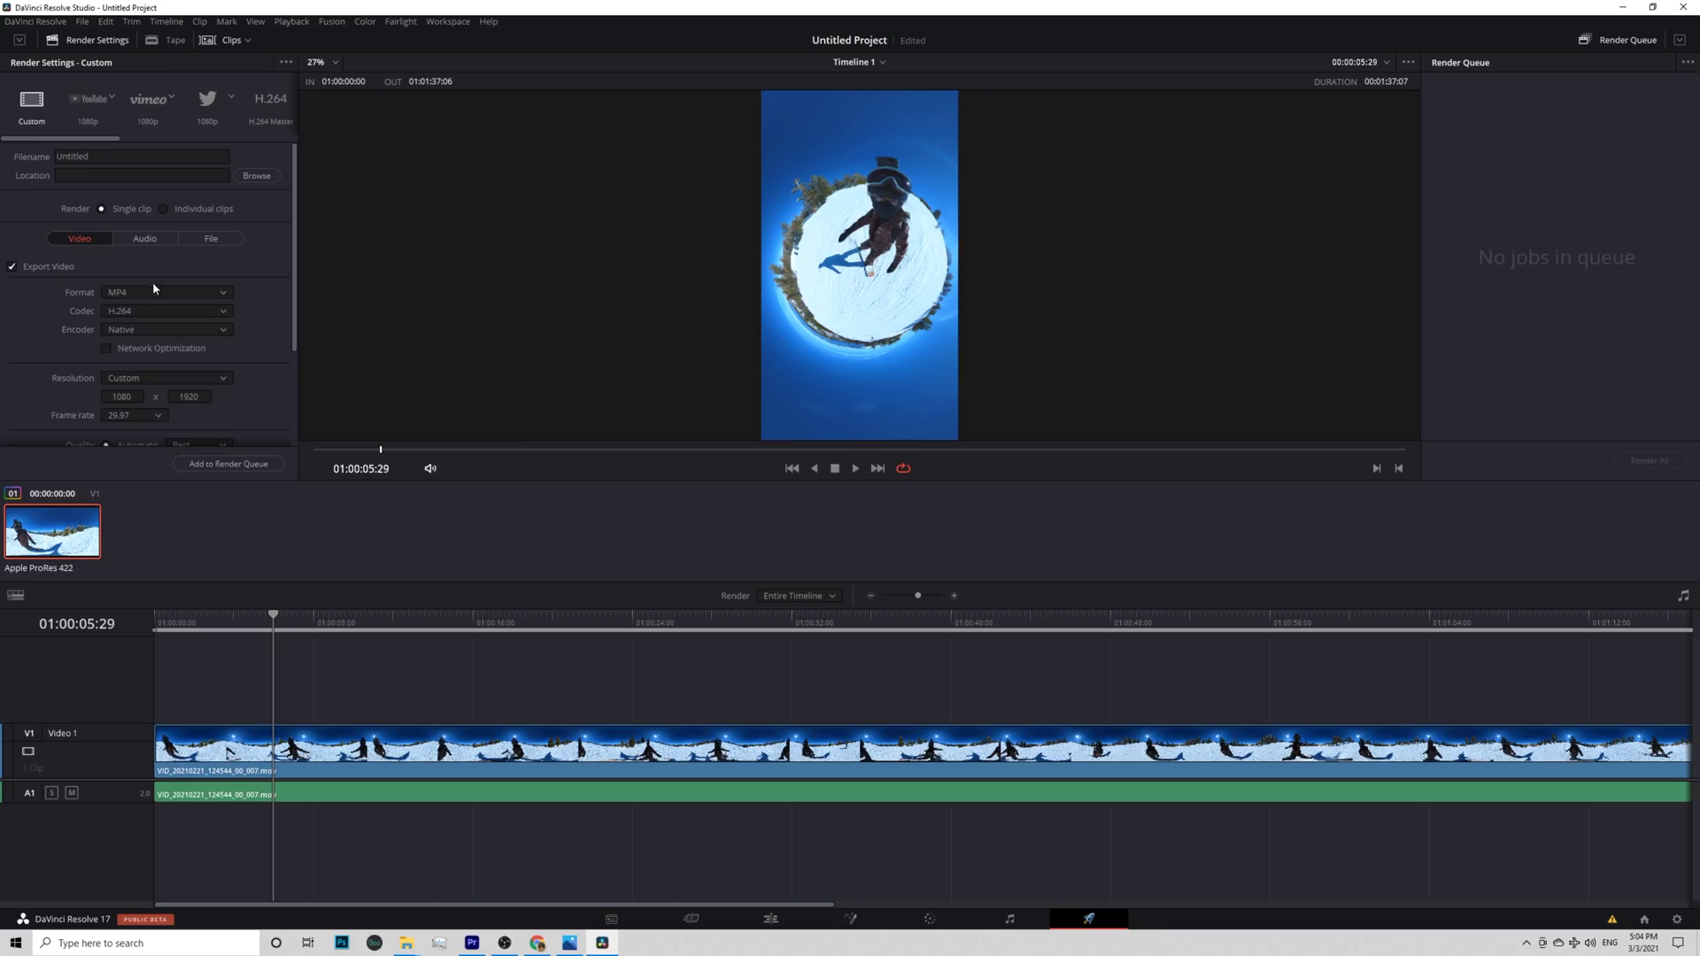
left_click(142, 330)
scroll(137, 294, "down", 2)
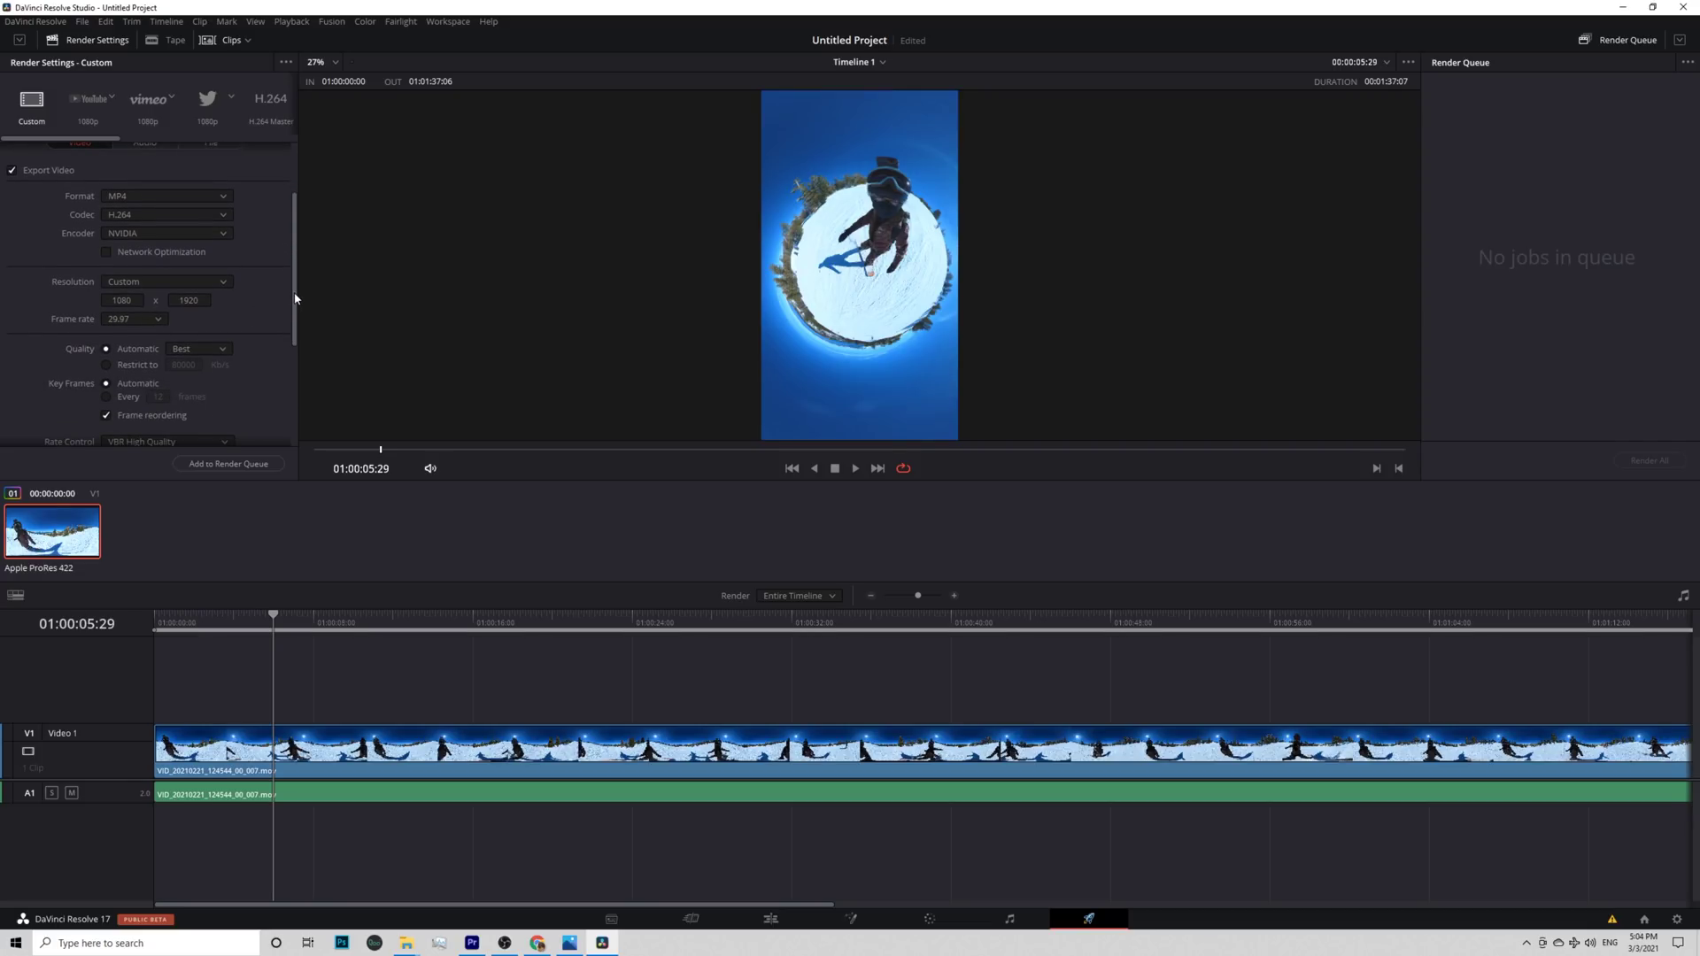
scroll(177, 301, "down", 2)
left_click(219, 330)
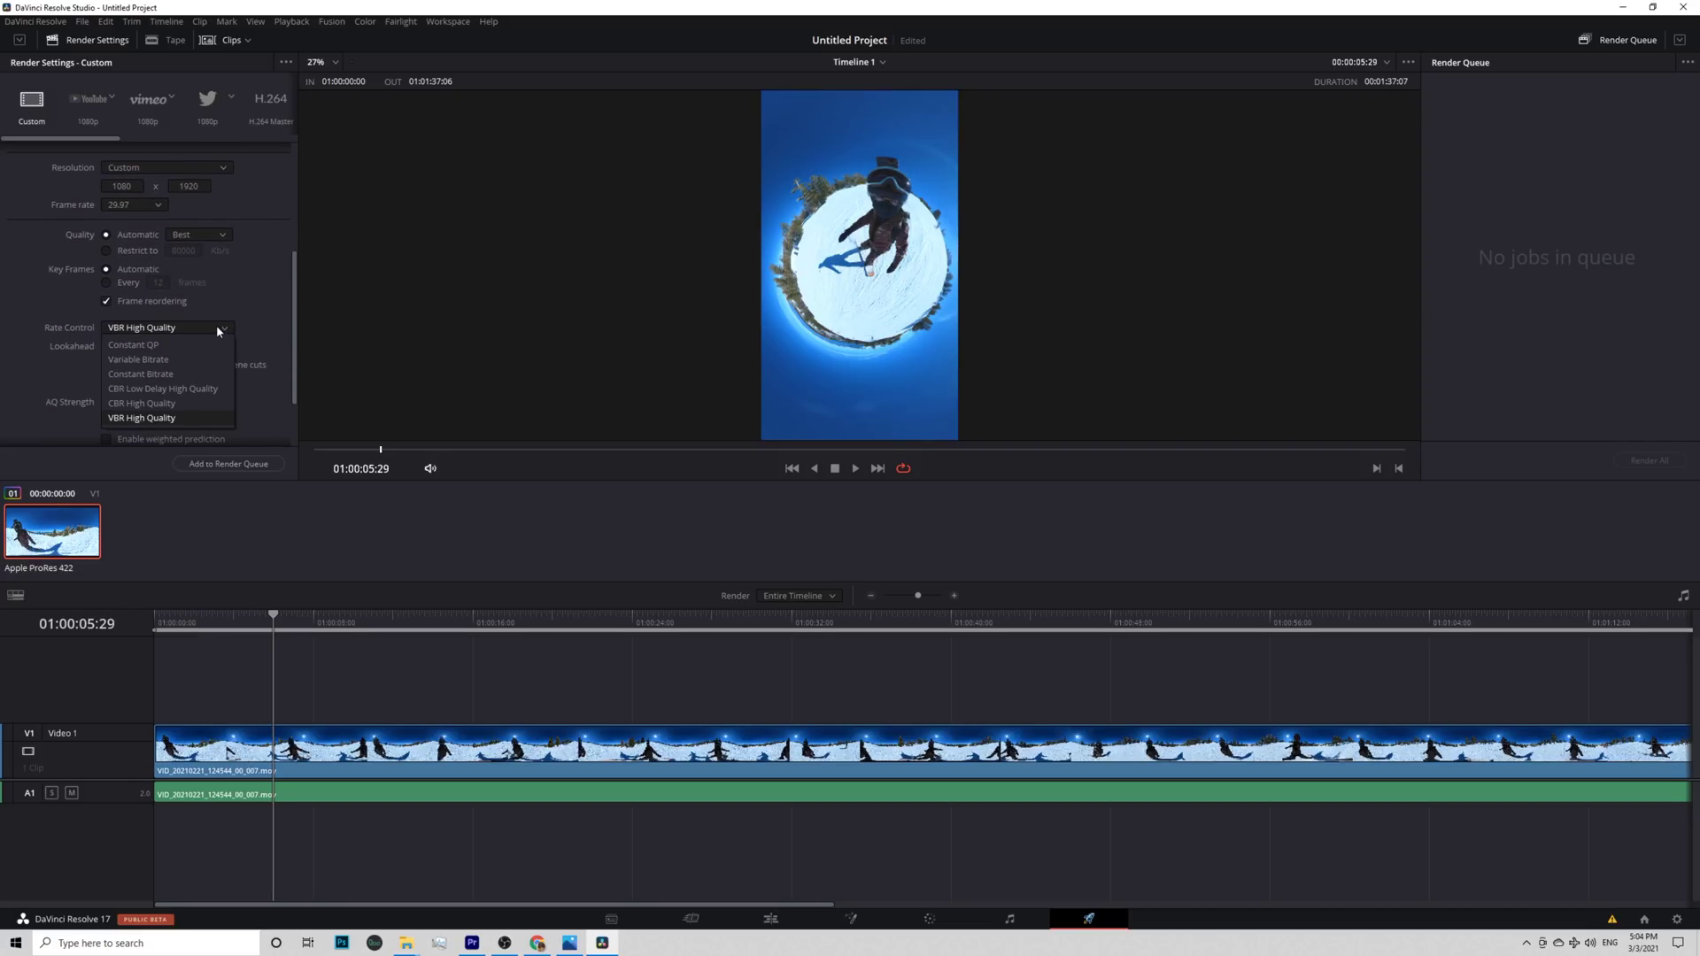
left_click(217, 329)
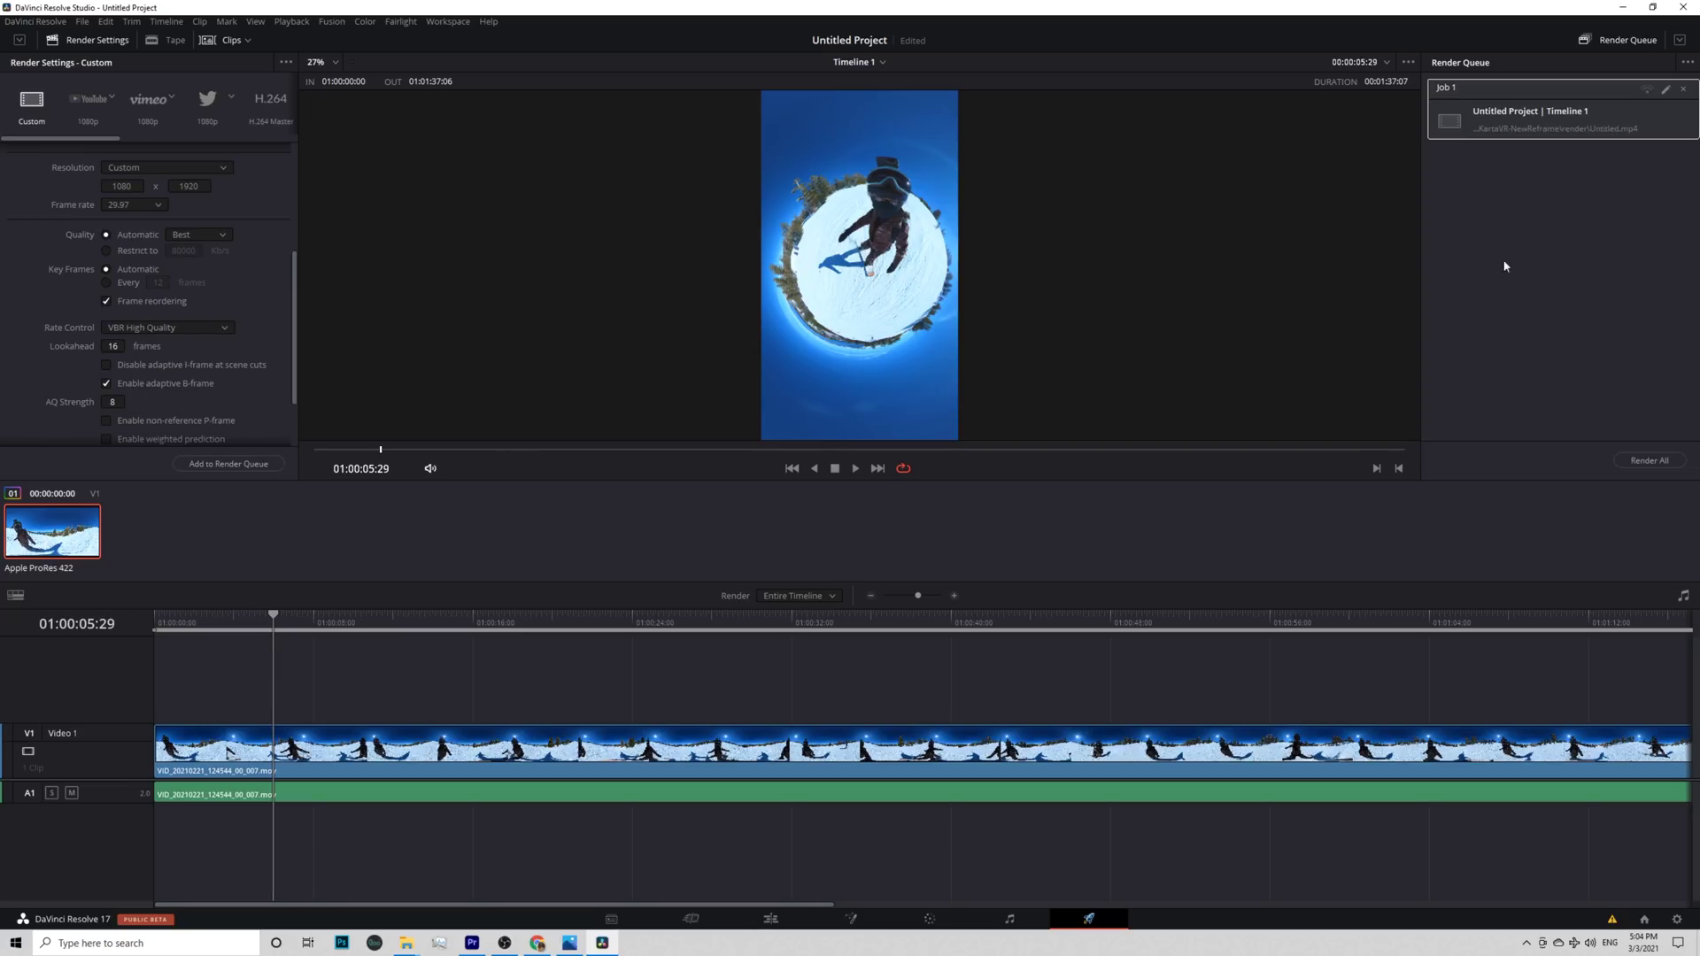
left_click(1649, 460)
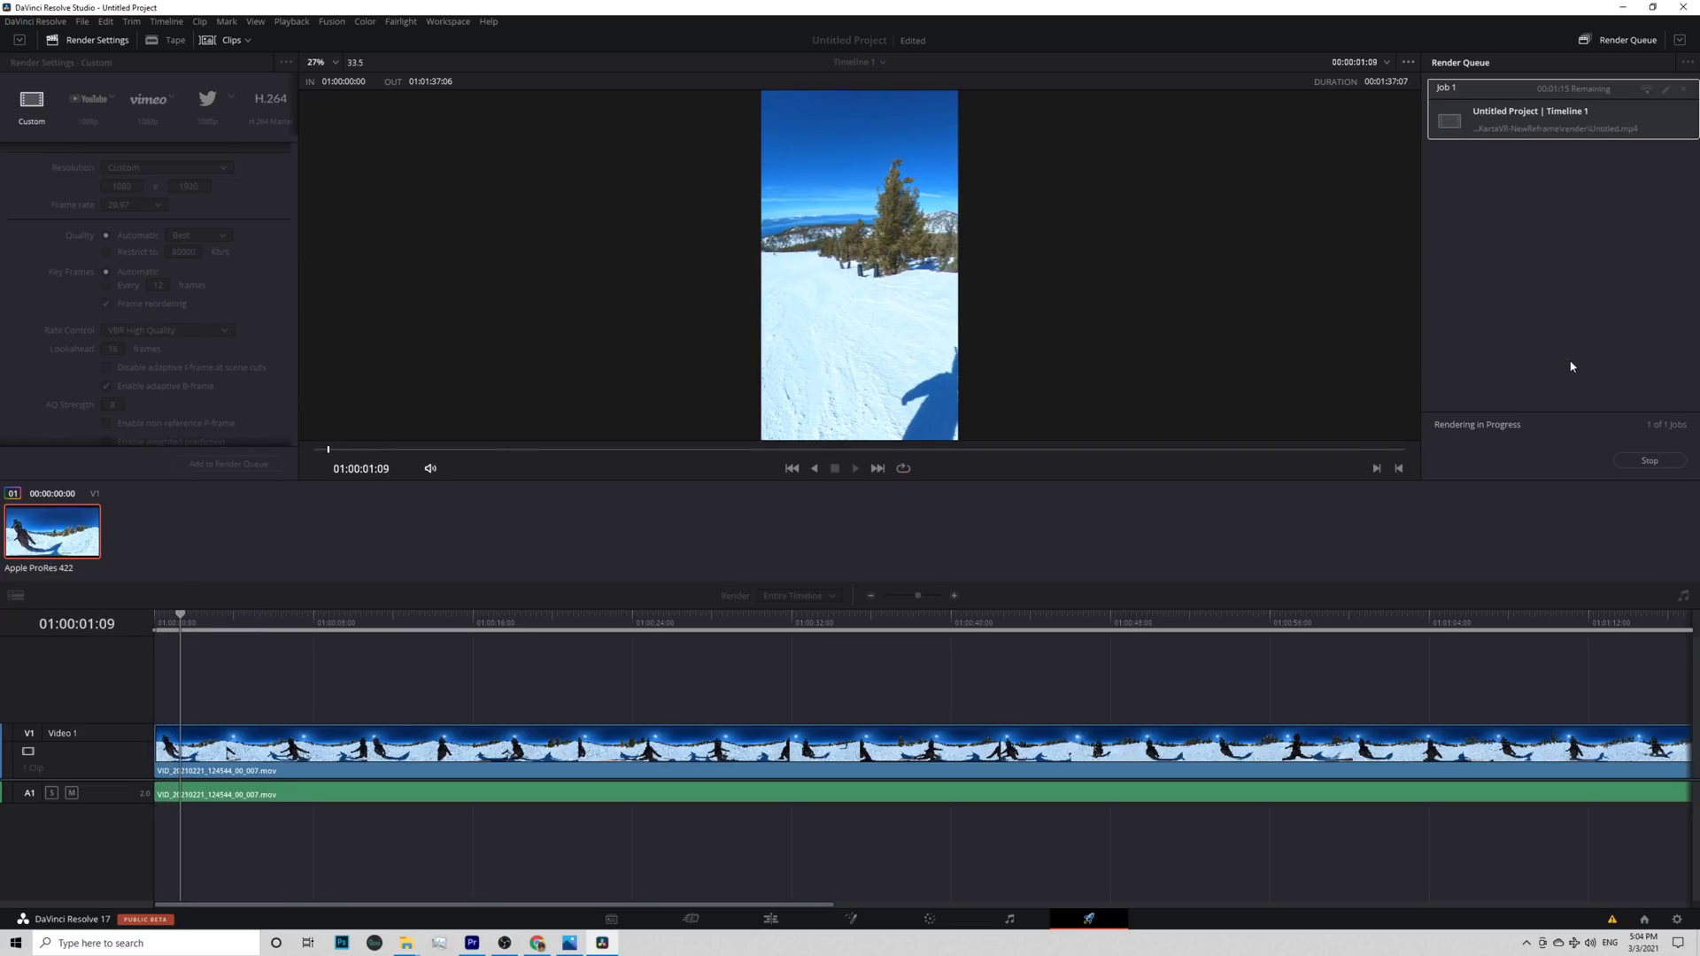